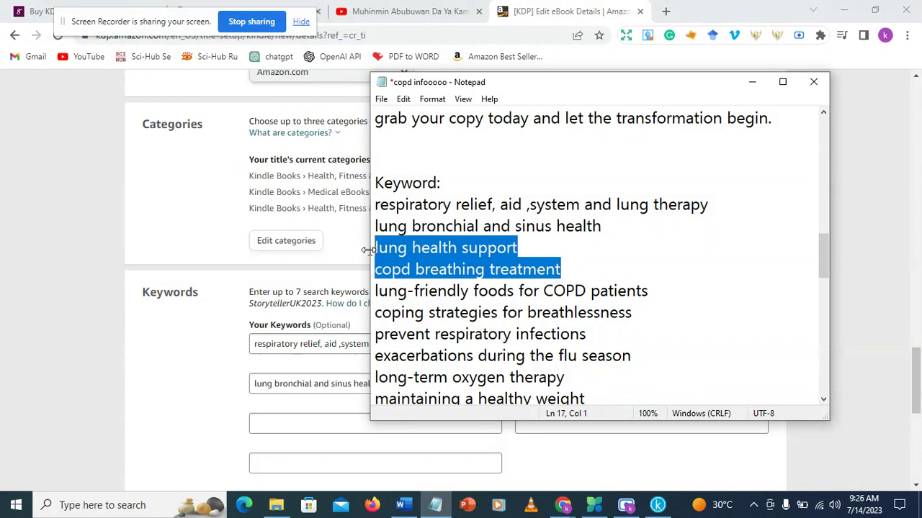
Fill the third keyword with "lung health support copd breathing treatment" and the fourth with "coping strategies for breathlessness", copied from the Notepad list
{"action": "left_click", "coordinate": [269, 425]}
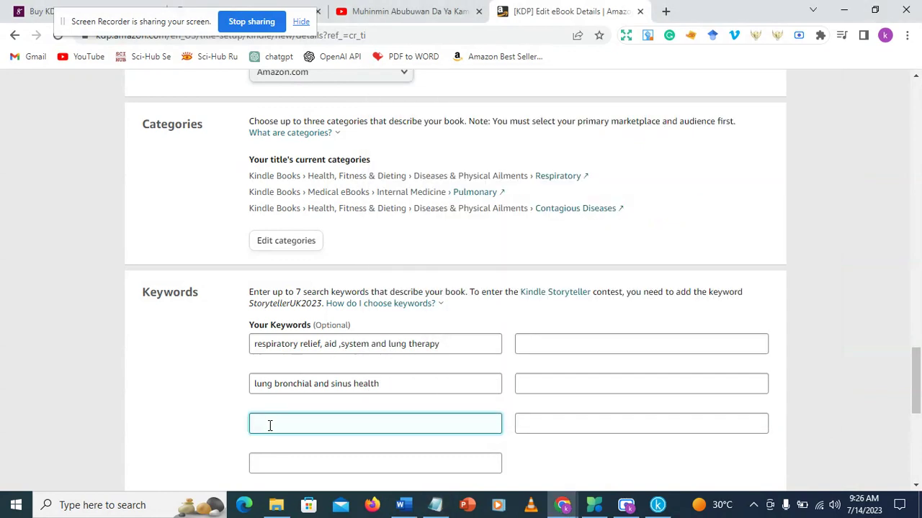
{"action": "type", "text": "lung health support copd breathing treatment"}
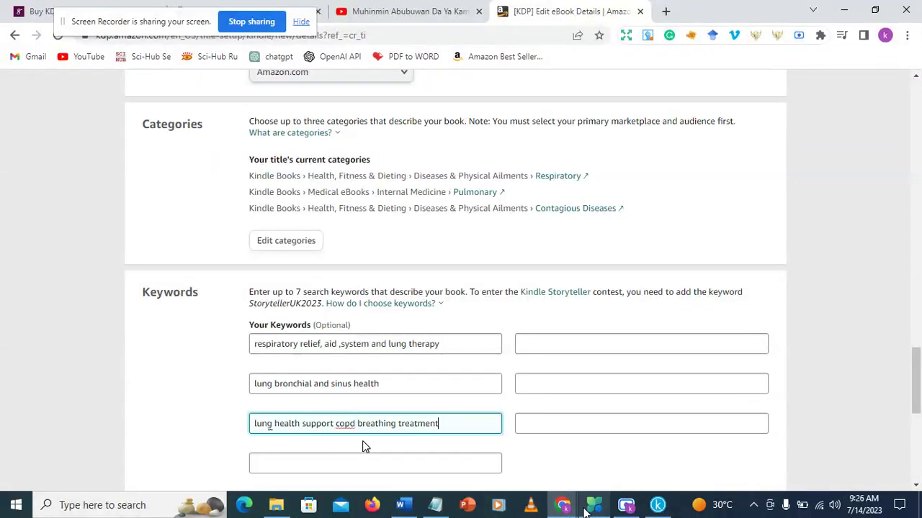
{"action": "left_click", "coordinate": [435, 504]}
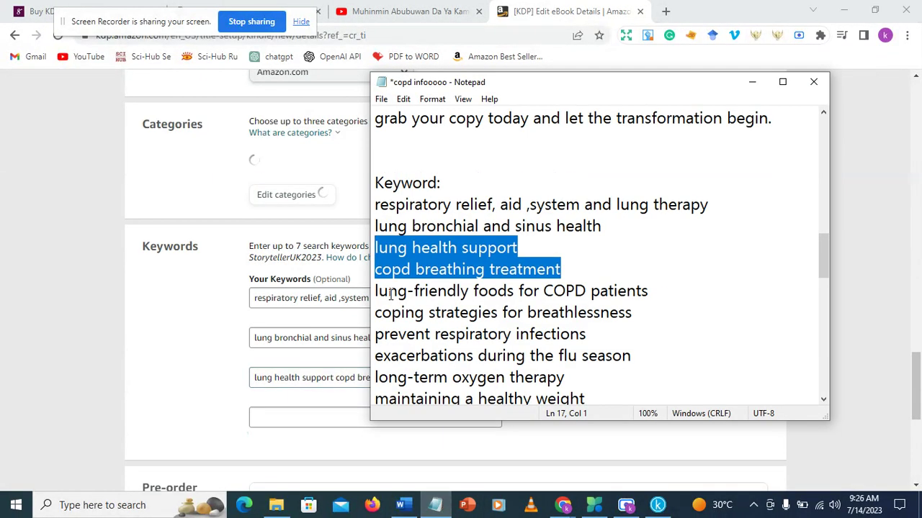
{"action": "left_click_drag", "start_coordinate": [376, 314], "coordinate": [641, 318]}
{"action": "key", "text": "ctrl+c"}
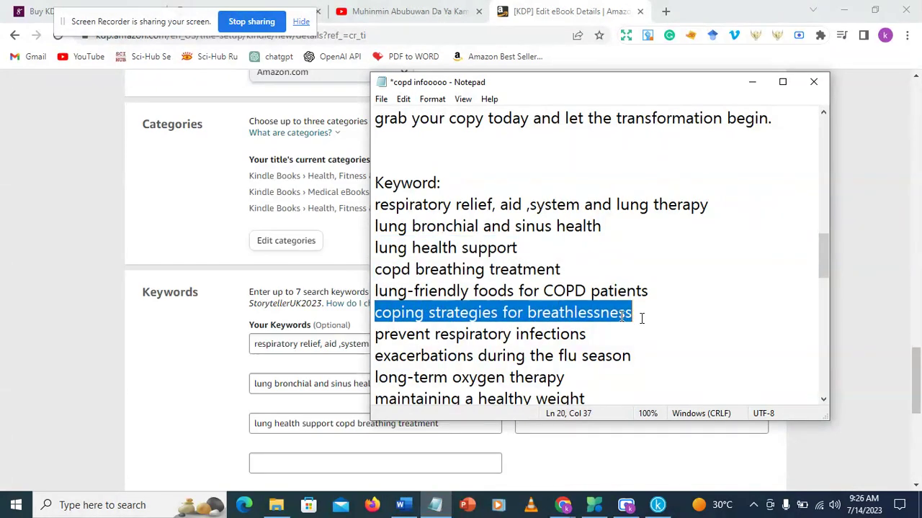
{"action": "left_click", "coordinate": [329, 467]}
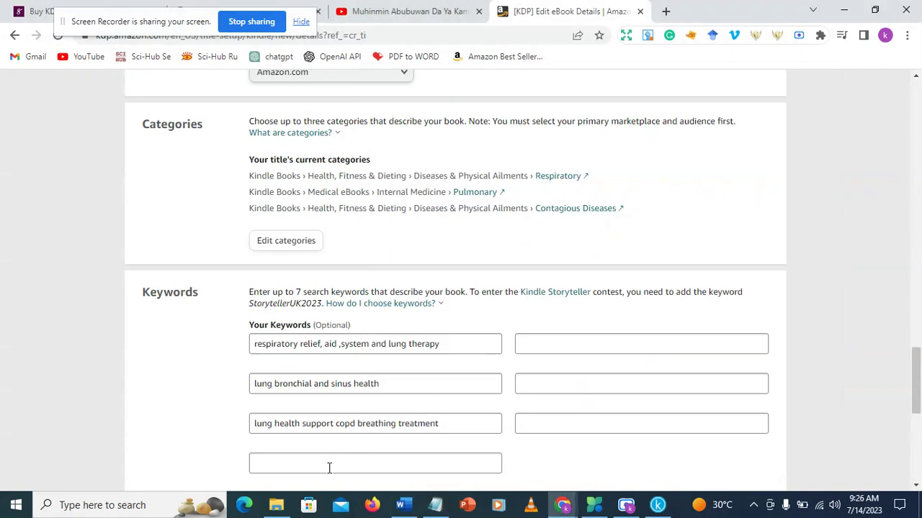
{"action": "key", "text": "ctrl+v"}
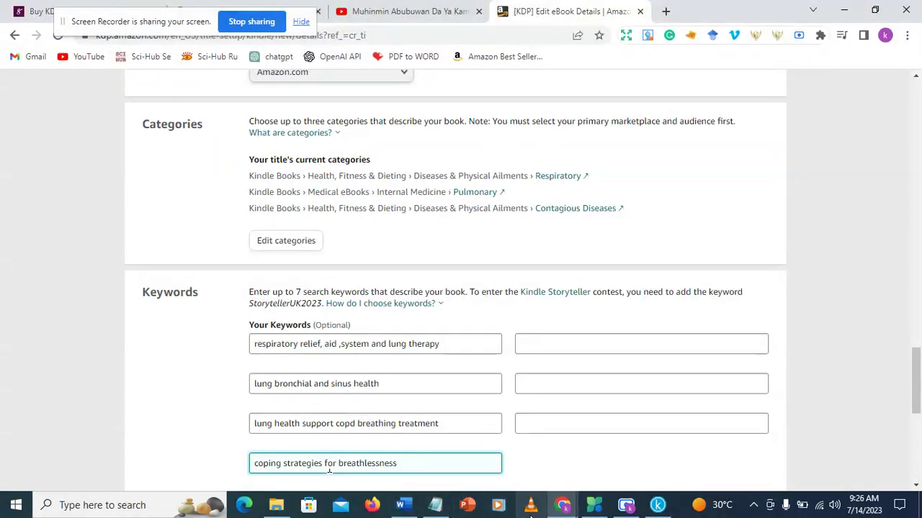
Copy "prevent respiratory infections" from the Notepad keyword list into the first keyword field of the second column
{"action": "left_click", "coordinate": [438, 506]}
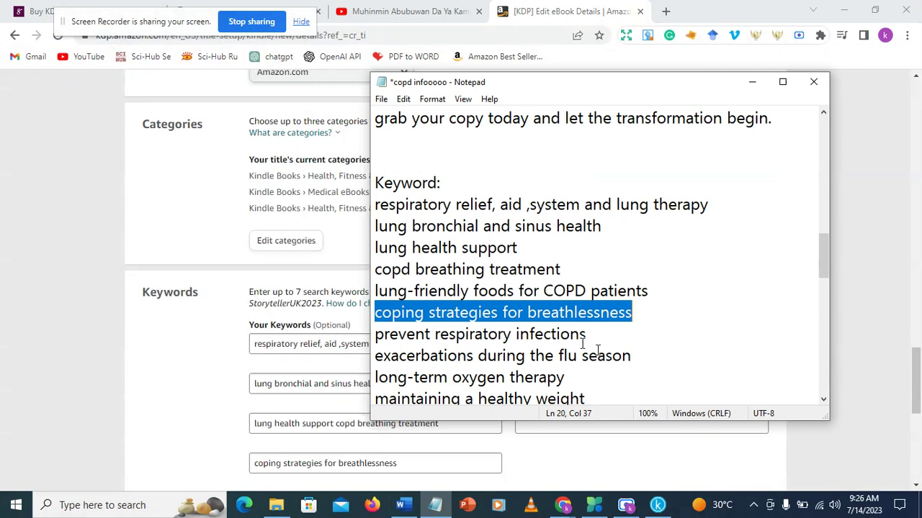
{"action": "left_click_drag", "start_coordinate": [587, 335], "coordinate": [372, 334]}
{"action": "key", "text": "ctrl+c"}
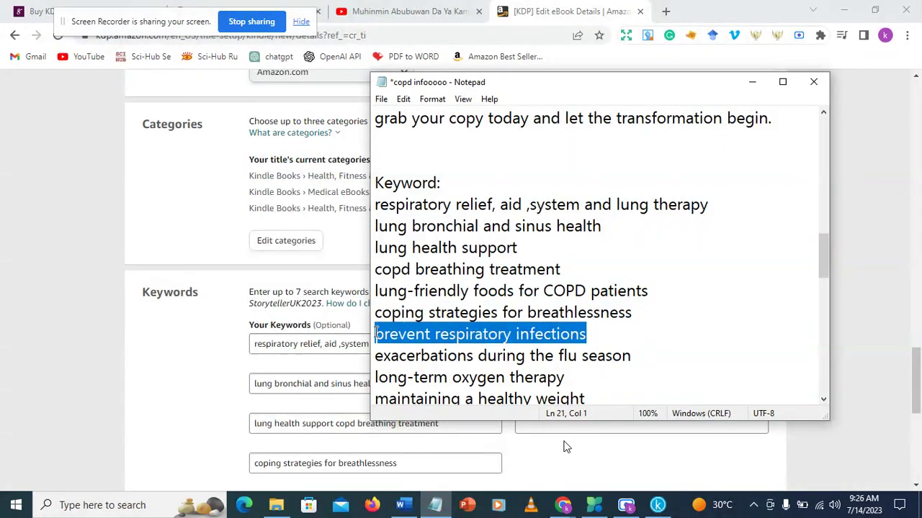
{"action": "left_click_drag", "start_coordinate": [681, 88], "coordinate": [316, 102]}
{"action": "left_click", "coordinate": [586, 344]}
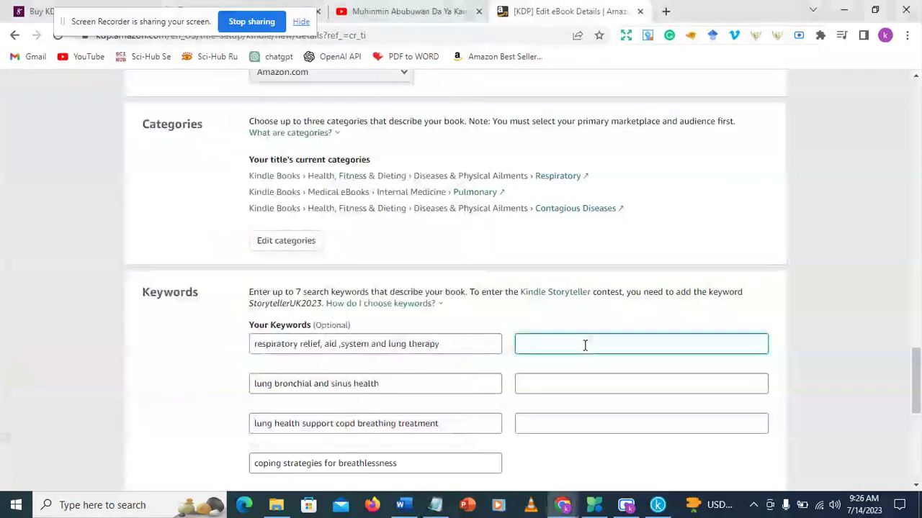
{"action": "key", "text": "ctrl+v"}
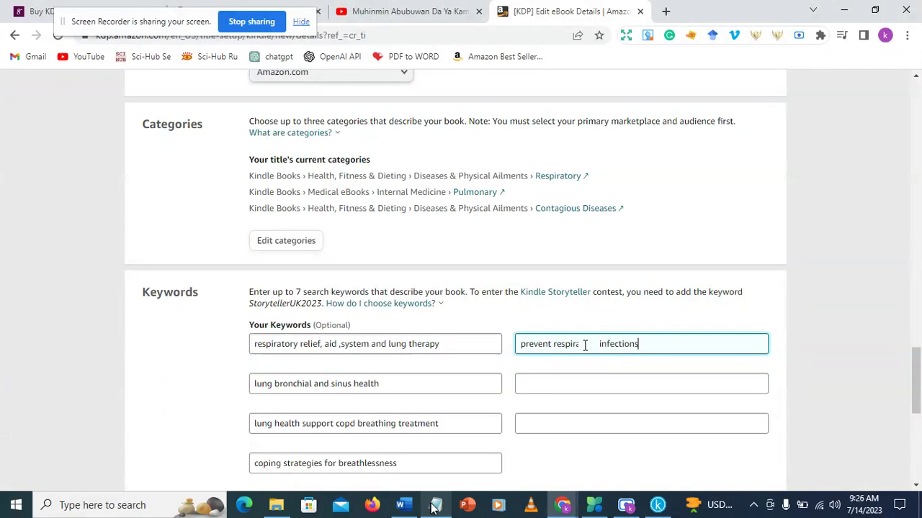
Copy "lung-friendly foods for COPD patients" from the Notepad list into the second column's middle keyword field
{"action": "key", "text": "alt+Tab"}
{"action": "scroll", "coordinate": [403, 454], "scroll_direction": "down", "scroll_amount": 1}
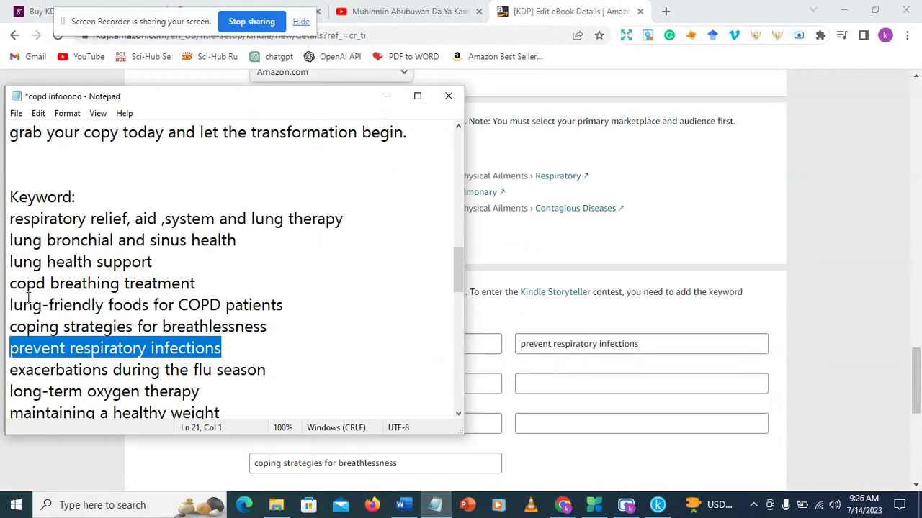
{"action": "left_click_drag", "start_coordinate": [11, 305], "coordinate": [284, 296]}
{"action": "key", "text": "ctrl+c"}
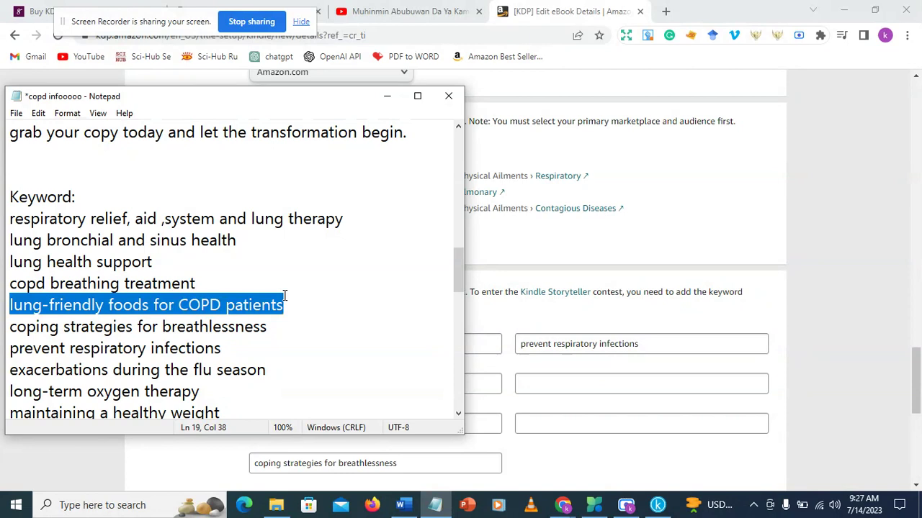
{"action": "left_click", "coordinate": [586, 382]}
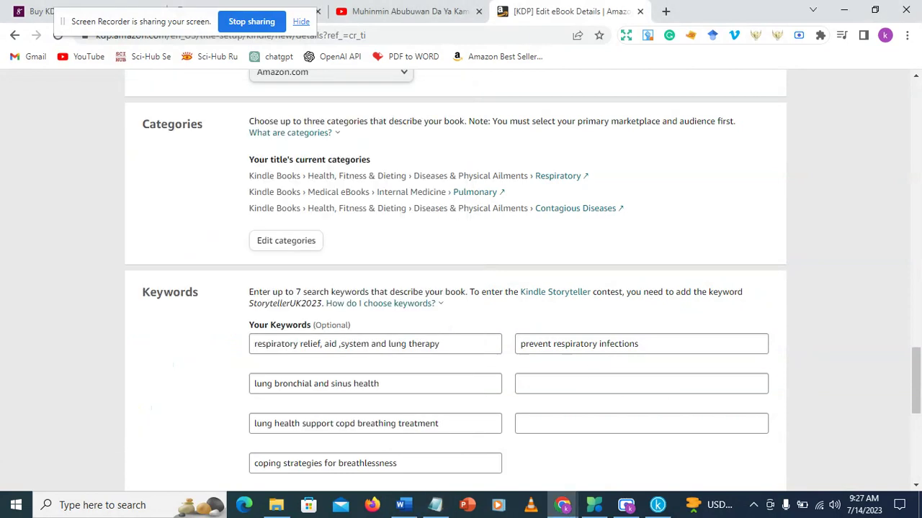
{"action": "key", "text": "ctrl+v"}
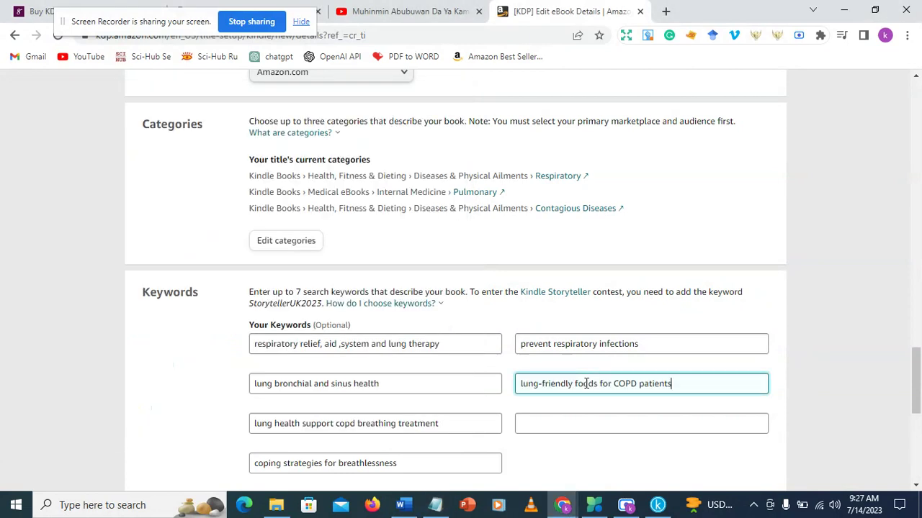
Fill the last empty keyword field with "intricacies of lung function" from the Notepad list
{"action": "left_click", "coordinate": [434, 506]}
{"action": "scroll", "coordinate": [68, 370], "scroll_direction": "down", "scroll_amount": 1}
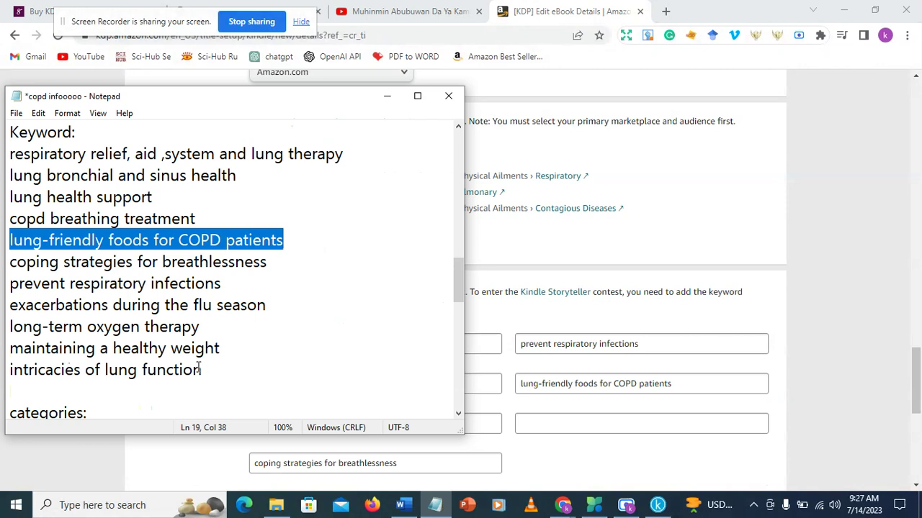
{"action": "left_click_drag", "start_coordinate": [202, 370], "coordinate": [15, 369]}
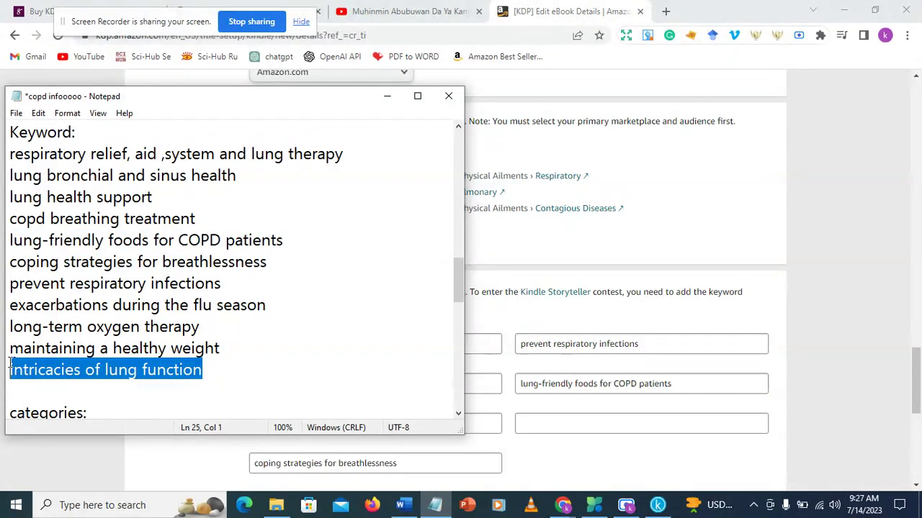
{"action": "left_click", "coordinate": [562, 428]}
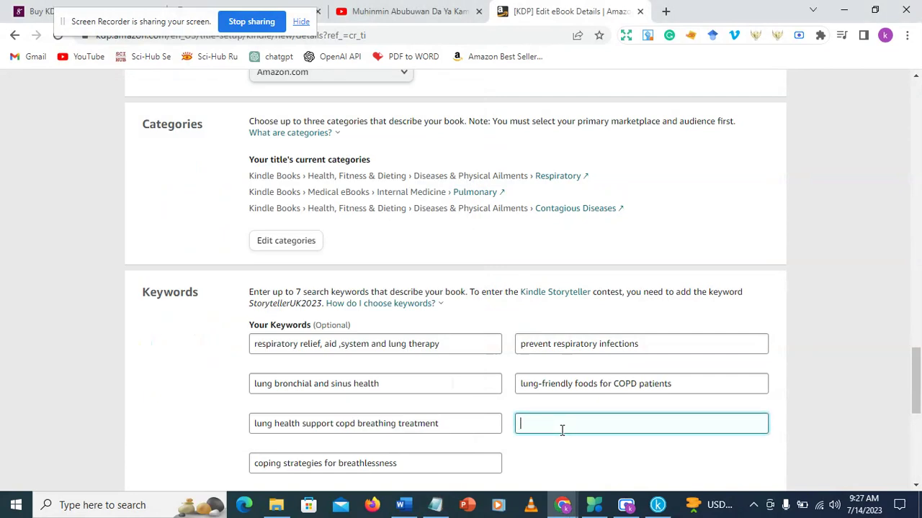
{"action": "type", "text": "intricacies of lung function"}
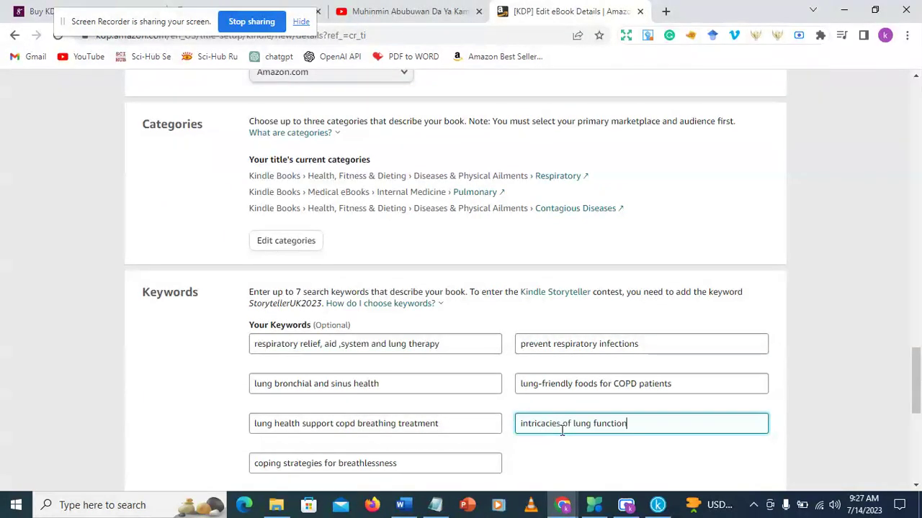
Extend the "intricacies of lung function" keyword with "exacerbations flu", based on the flu season phrase in the Notepad list
{"action": "left_click", "coordinate": [435, 504]}
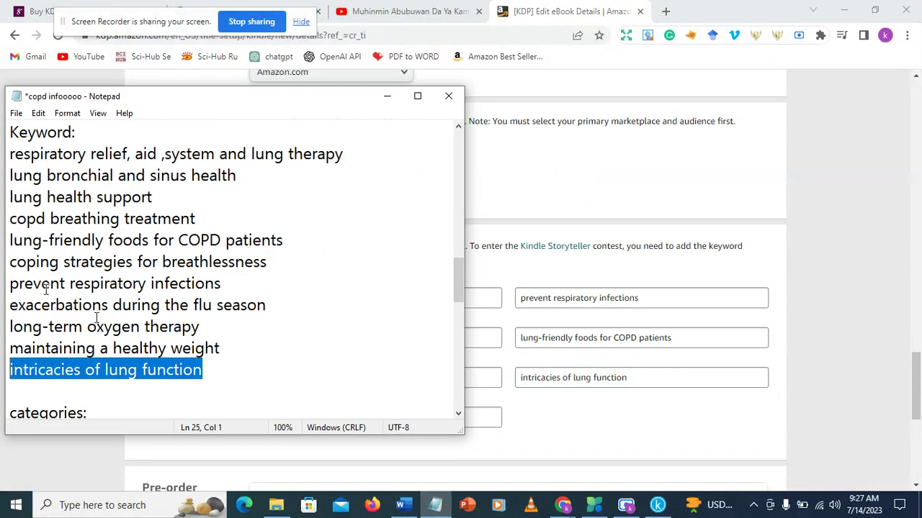
{"action": "left_click_drag", "start_coordinate": [10, 304], "coordinate": [213, 303]}
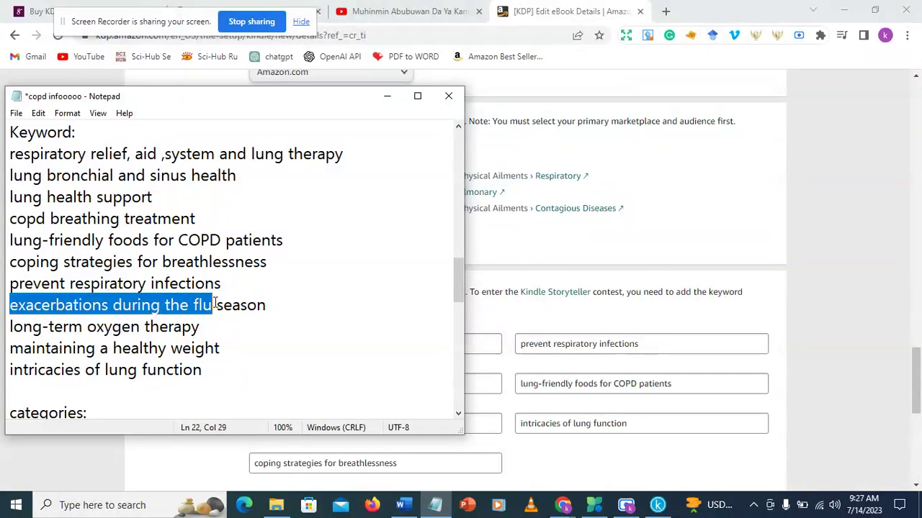
{"action": "left_click", "coordinate": [667, 427]}
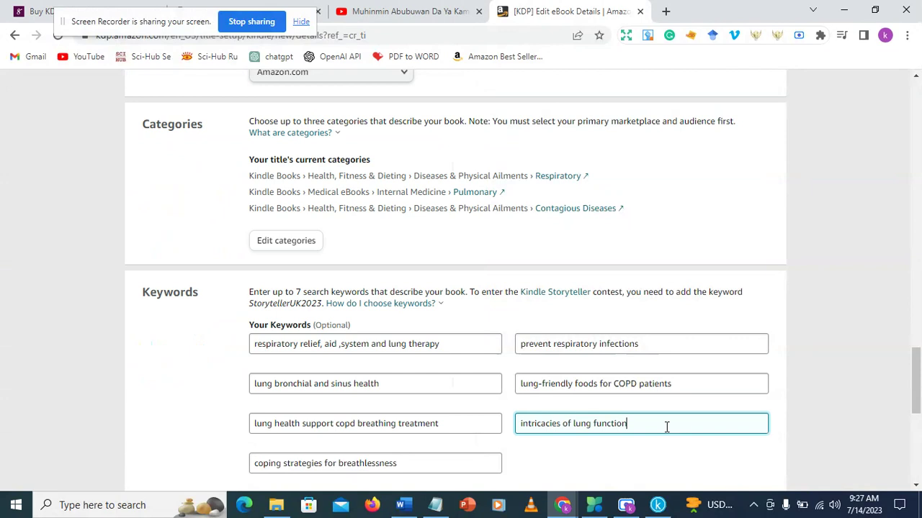
{"action": "type", "text": "exacerbations during"}
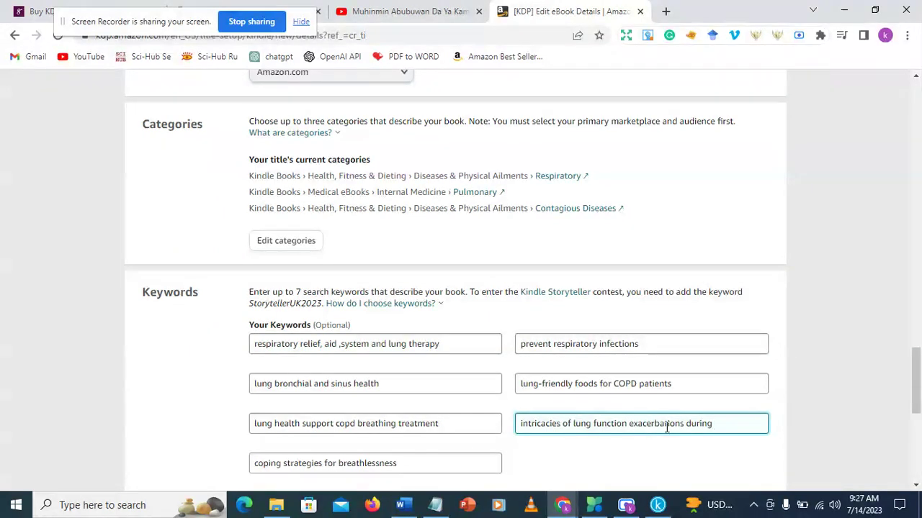
{"action": "left_click_drag", "start_coordinate": [722, 426], "coordinate": [689, 421]}
{"action": "key", "text": "BackSpace"}
{"action": "type", "text": "durin"}
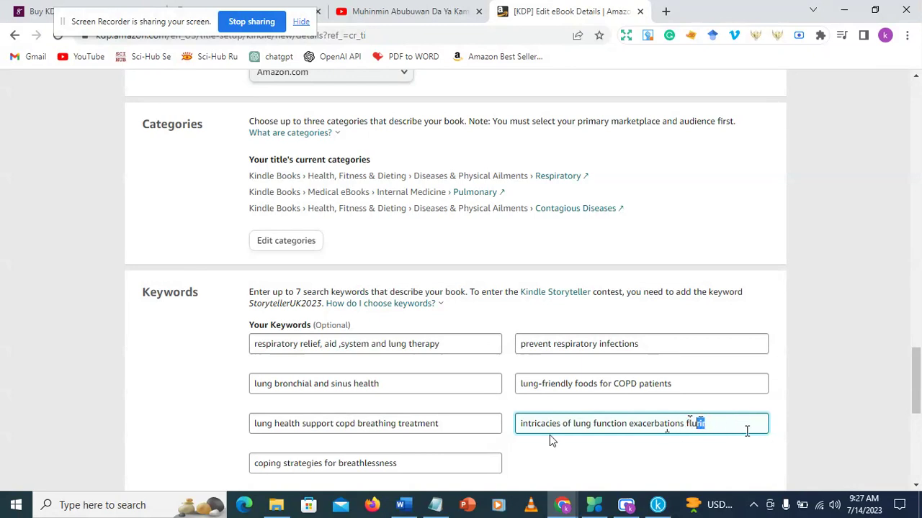
Review the keyword and category lists in the Notepad notes against the filled-in keyword fields, then return to the eBook details page
{"action": "left_click", "coordinate": [435, 505]}
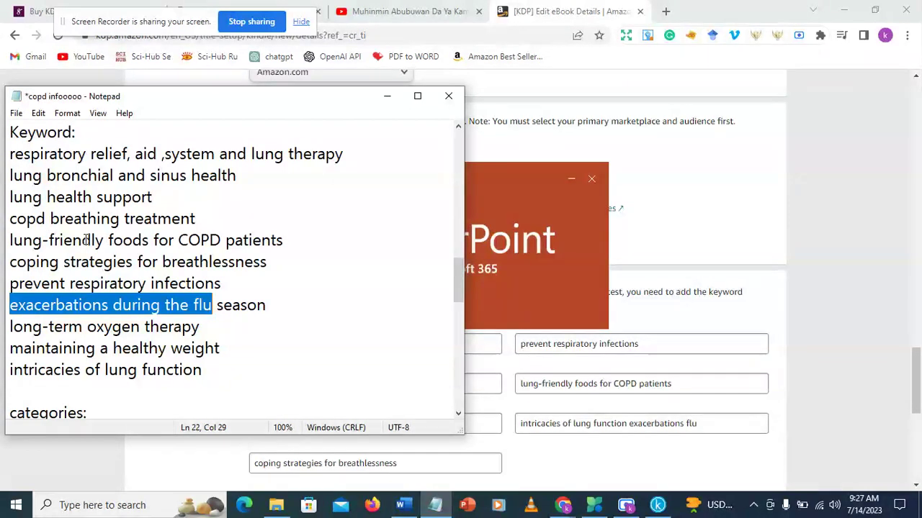
{"action": "left_click", "coordinate": [589, 179]}
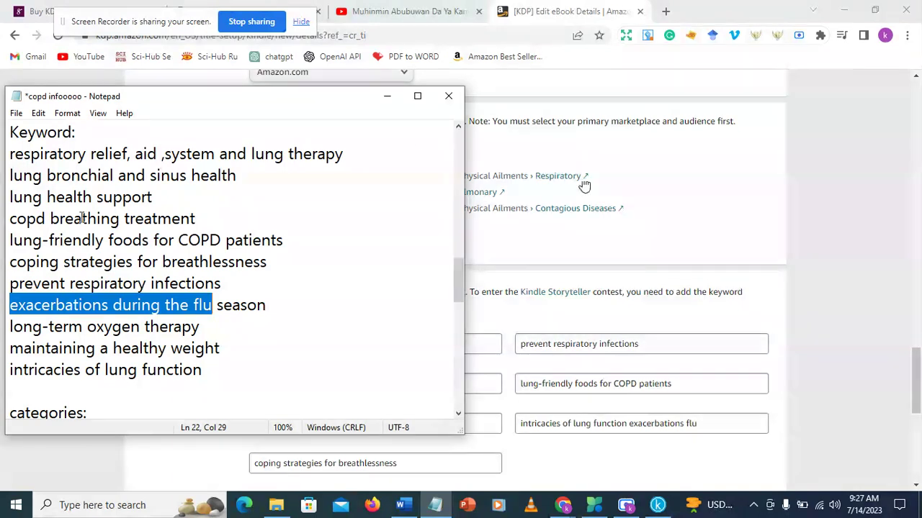
{"action": "scroll", "coordinate": [82, 218], "scroll_direction": "down", "scroll_amount": 1}
{"action": "scroll", "coordinate": [86, 237], "scroll_direction": "up", "scroll_amount": 2}
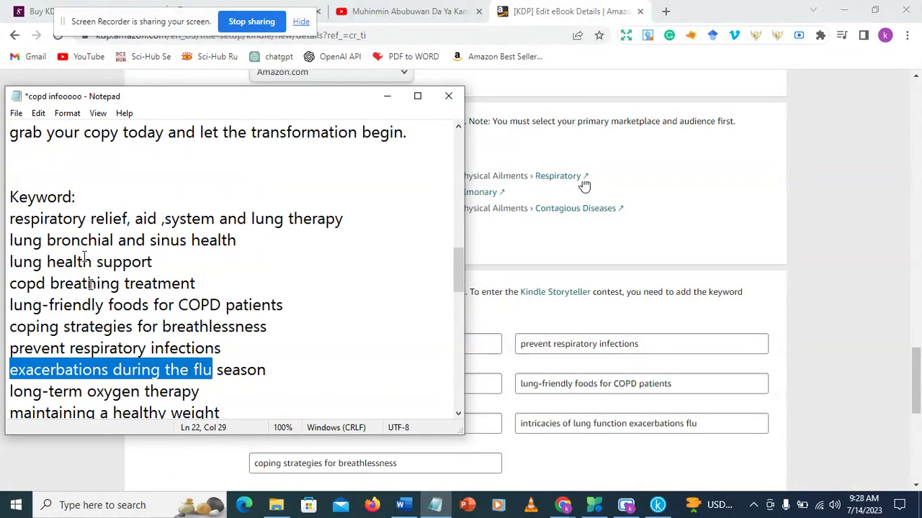
{"action": "scroll", "coordinate": [130, 262], "scroll_direction": "down", "scroll_amount": 5}
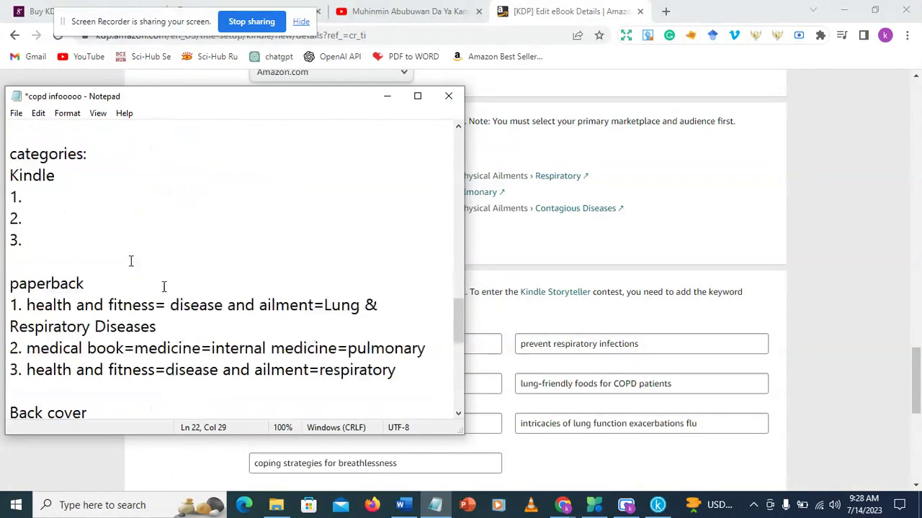
{"action": "scroll", "coordinate": [129, 262], "scroll_direction": "up", "scroll_amount": 4}
{"action": "left_click", "coordinate": [387, 96]}
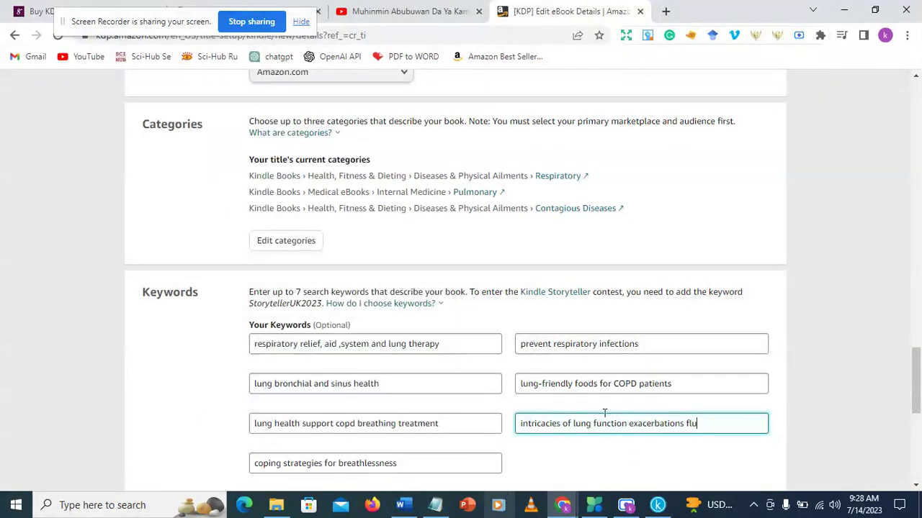
{"action": "mouse_move", "coordinate": [563, 509]}
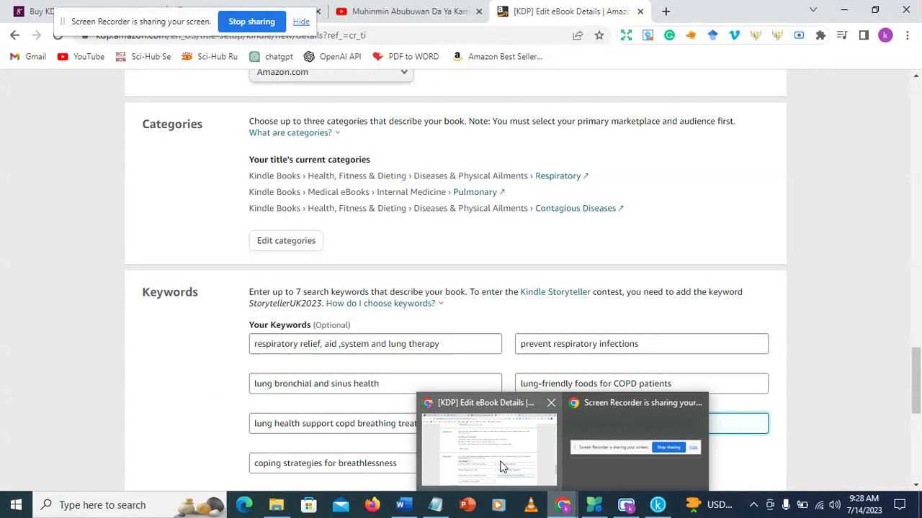
{"action": "left_click", "coordinate": [501, 462]}
Extend the "prevent respiratory infections" keyword with "maintaining health", shortened from the Notepad phrase about healthy weight and separated by a space
{"action": "left_click", "coordinate": [436, 507]}
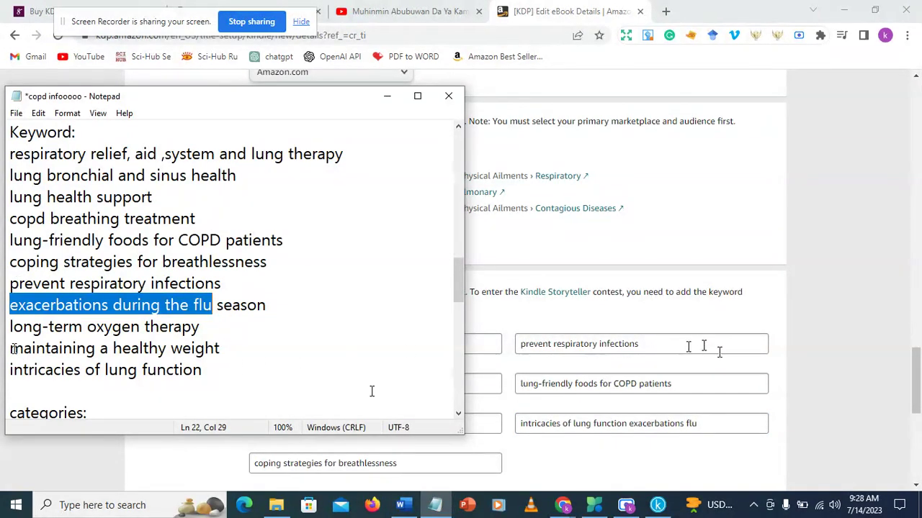
{"action": "left_click_drag", "start_coordinate": [12, 348], "coordinate": [219, 348]}
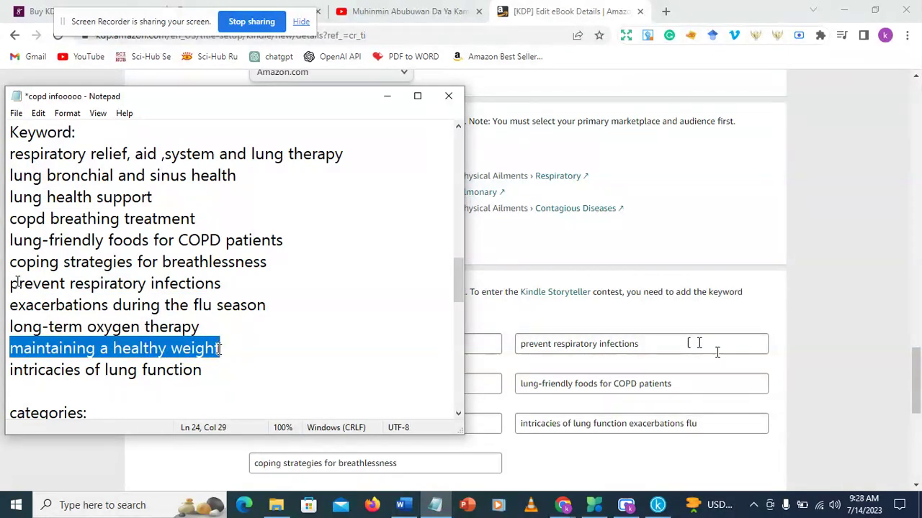
{"action": "left_click", "coordinate": [658, 351]}
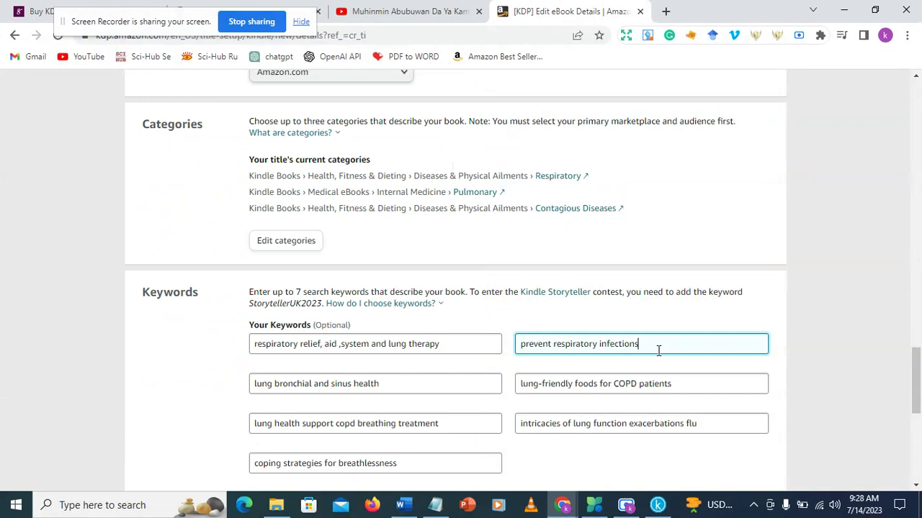
{"action": "type", "text": "maintaining a health"}
{"action": "left_click", "coordinate": [635, 346]}
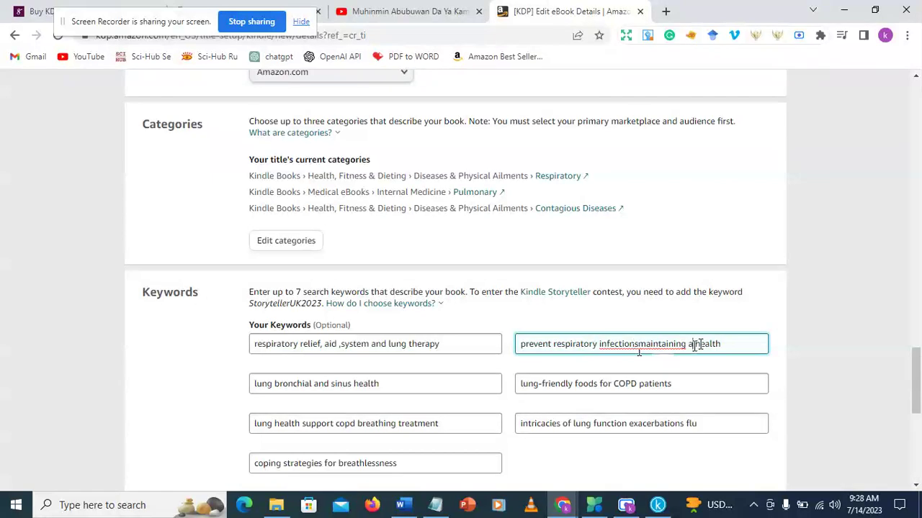
{"action": "double_click", "coordinate": [691, 345]}
{"action": "key", "text": "BackSpace"}
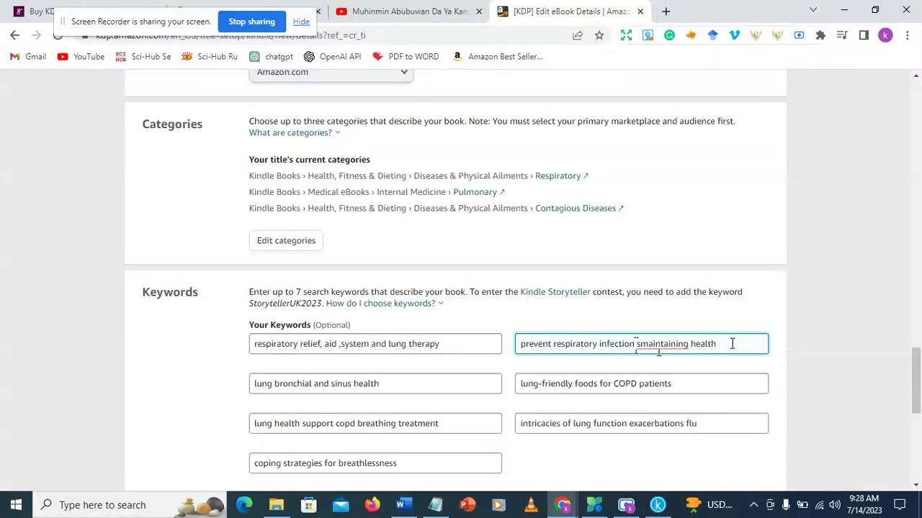
{"action": "key", "text": "BackSpace"}
{"action": "scroll", "coordinate": [639, 378], "scroll_direction": "down", "scroll_amount": 4}
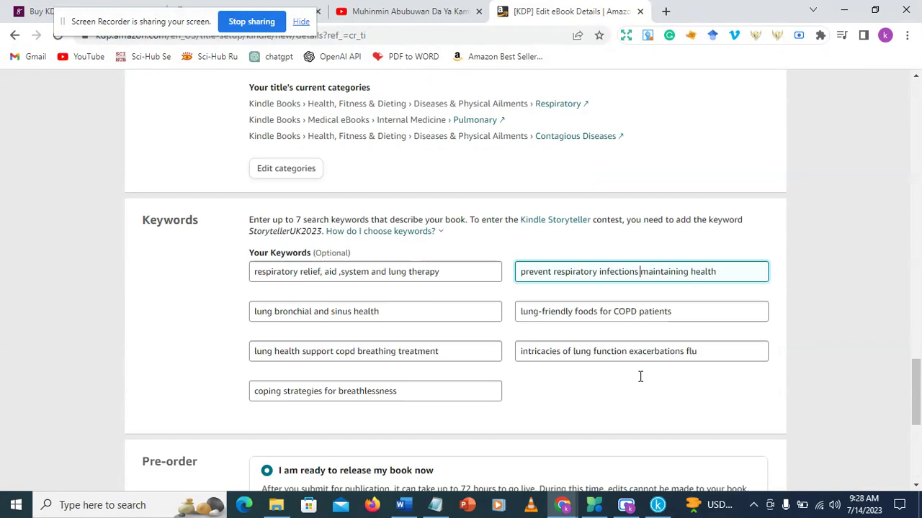
Review the eBook details from the book title, subtitle, author and description through audience, marketplace, categories and keywords
{"action": "scroll", "coordinate": [638, 376], "scroll_direction": "up", "scroll_amount": 10}
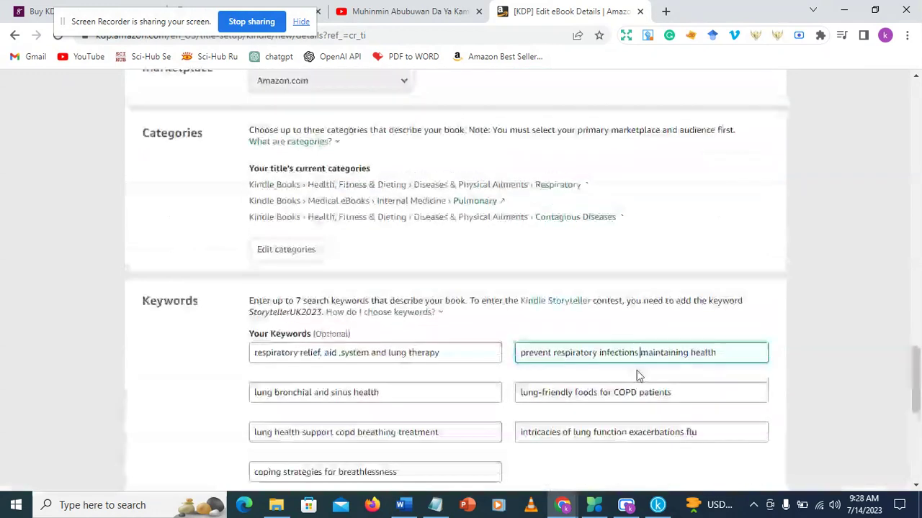
{"action": "scroll", "coordinate": [591, 360], "scroll_direction": "up", "scroll_amount": 15}
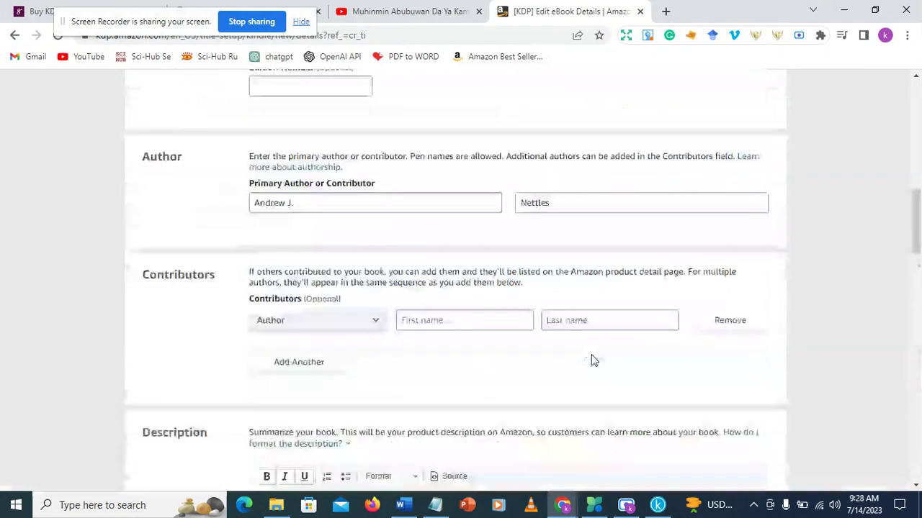
{"action": "scroll", "coordinate": [594, 363], "scroll_direction": "down", "scroll_amount": 3}
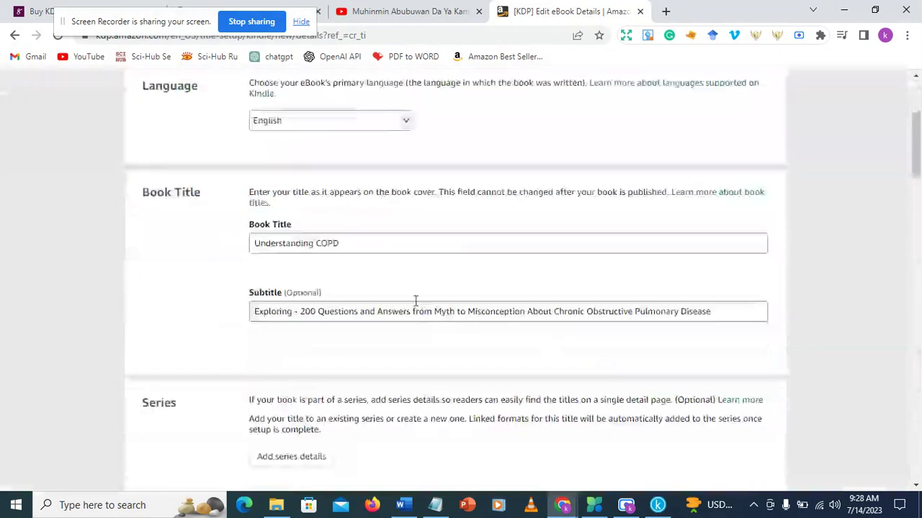
{"action": "scroll", "coordinate": [317, 207], "scroll_direction": "down", "scroll_amount": 1}
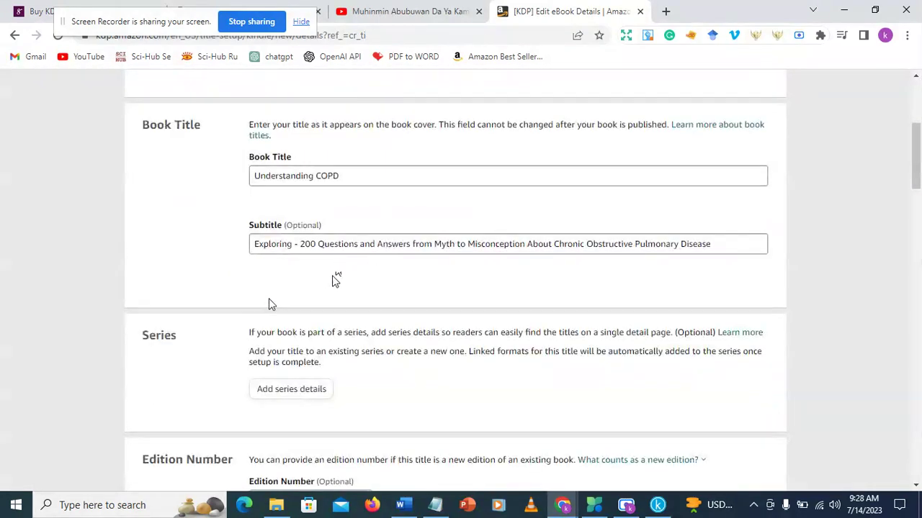
{"action": "scroll", "coordinate": [349, 281], "scroll_direction": "down", "scroll_amount": 3}
{"action": "scroll", "coordinate": [324, 263], "scroll_direction": "down", "scroll_amount": 3}
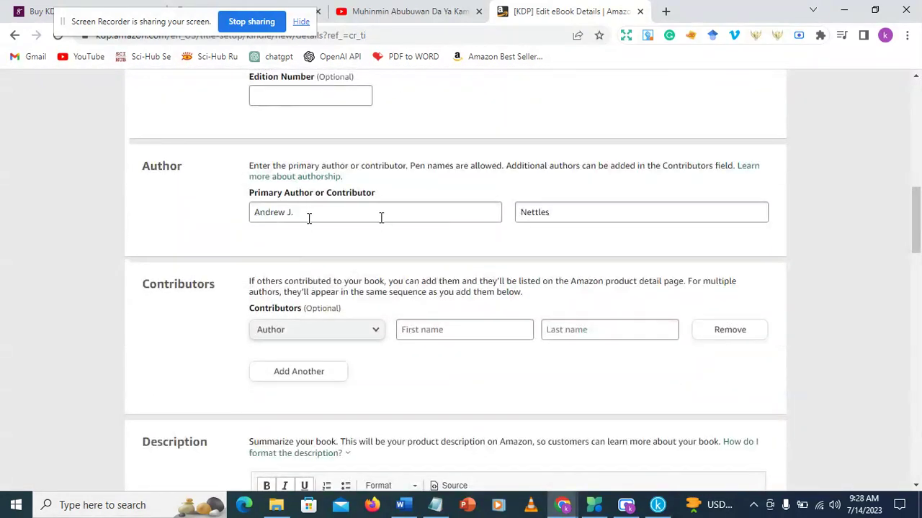
{"action": "scroll", "coordinate": [595, 232], "scroll_direction": "down", "scroll_amount": 3}
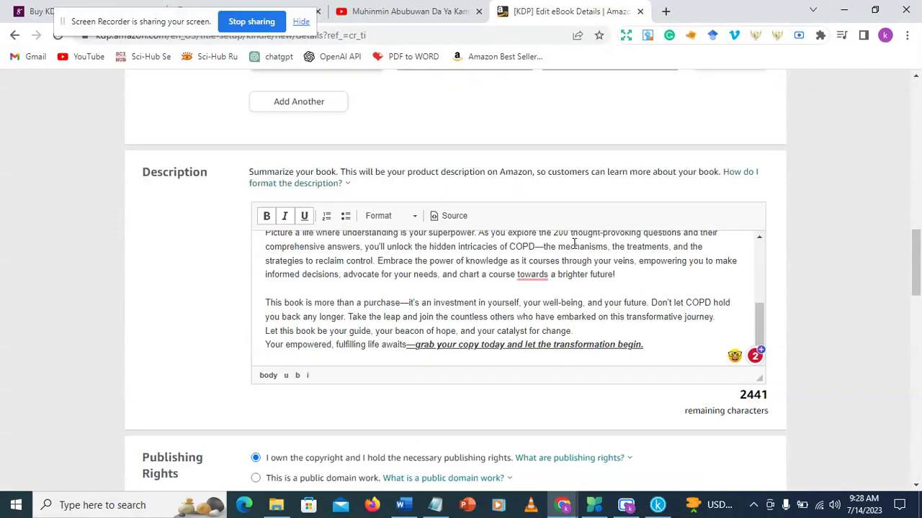
{"action": "scroll", "coordinate": [498, 293], "scroll_direction": "down", "scroll_amount": 3}
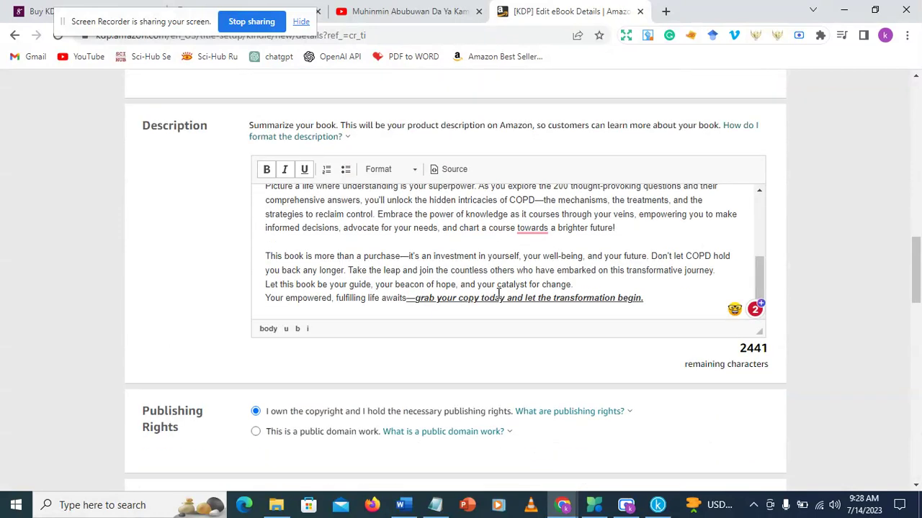
{"action": "scroll", "coordinate": [496, 303], "scroll_direction": "up", "scroll_amount": 1}
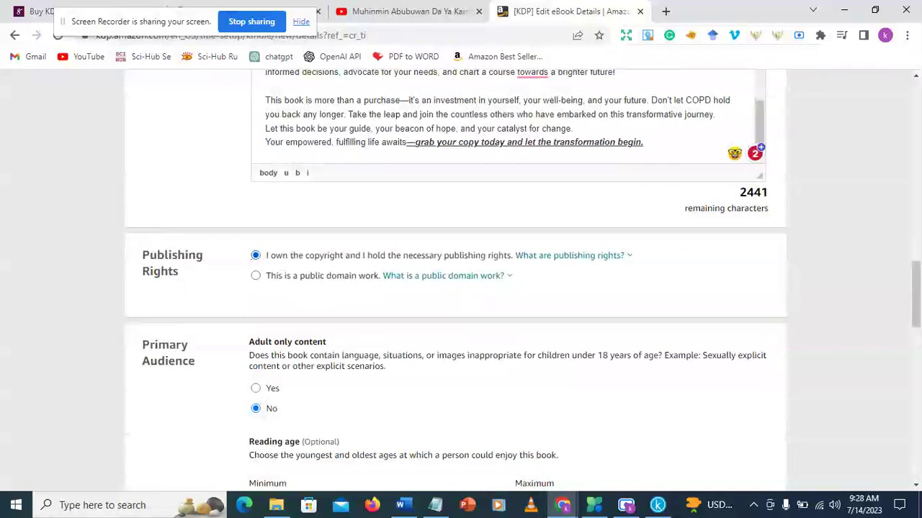
{"action": "scroll", "coordinate": [176, 302], "scroll_direction": "down", "scroll_amount": 2}
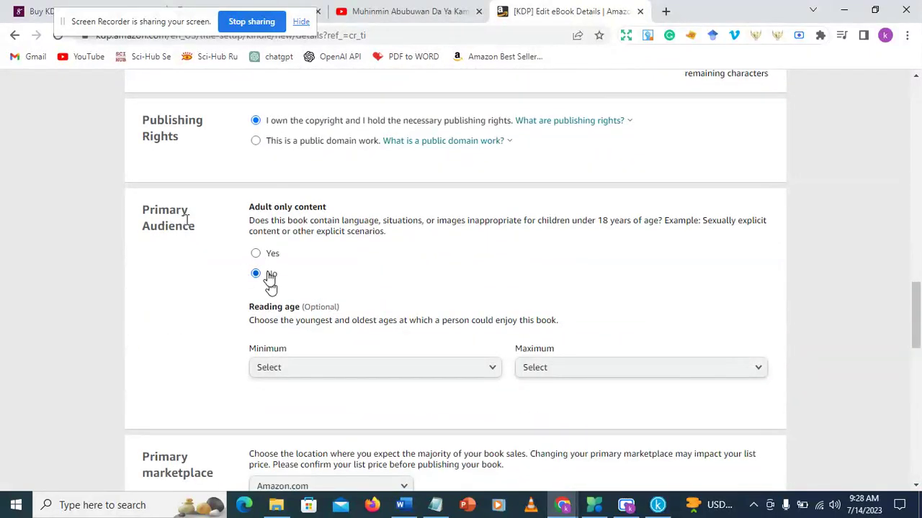
{"action": "scroll", "coordinate": [325, 313], "scroll_direction": "down", "scroll_amount": 3}
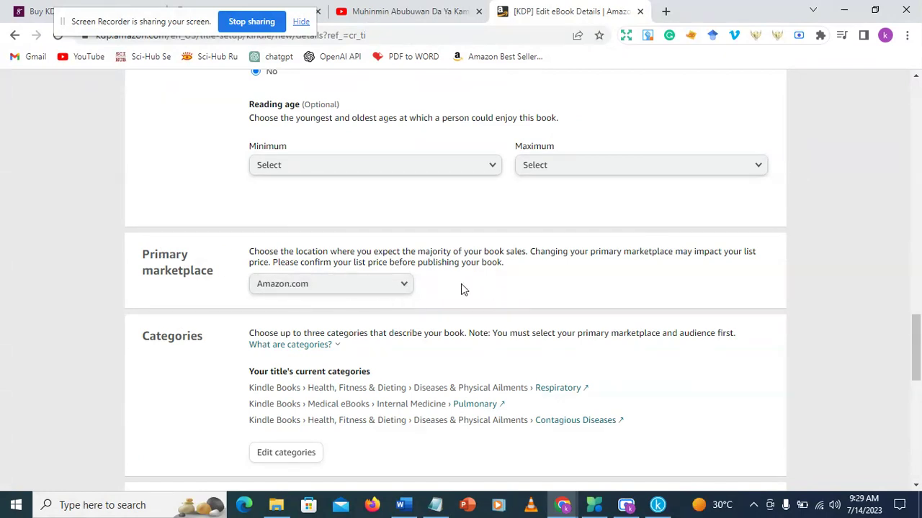
{"action": "scroll", "coordinate": [368, 244], "scroll_direction": "down", "scroll_amount": 3}
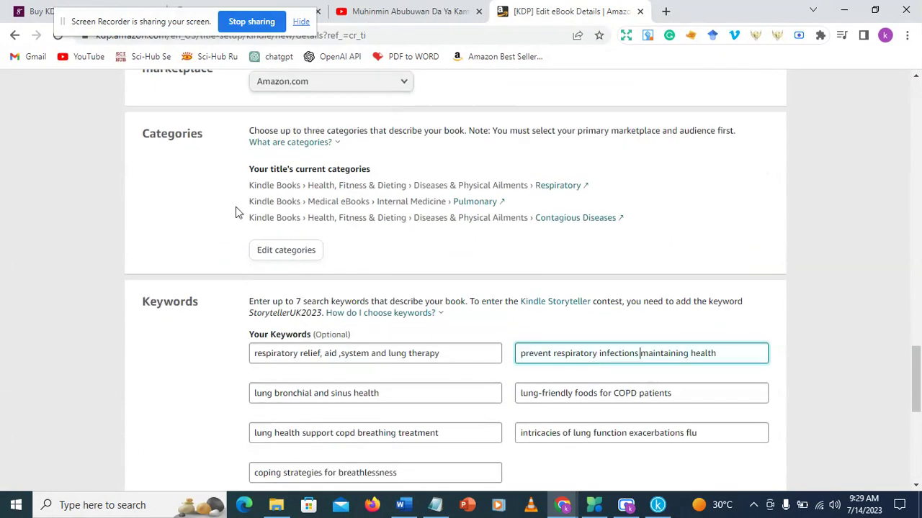
{"action": "scroll", "coordinate": [535, 208], "scroll_direction": "down", "scroll_amount": 2}
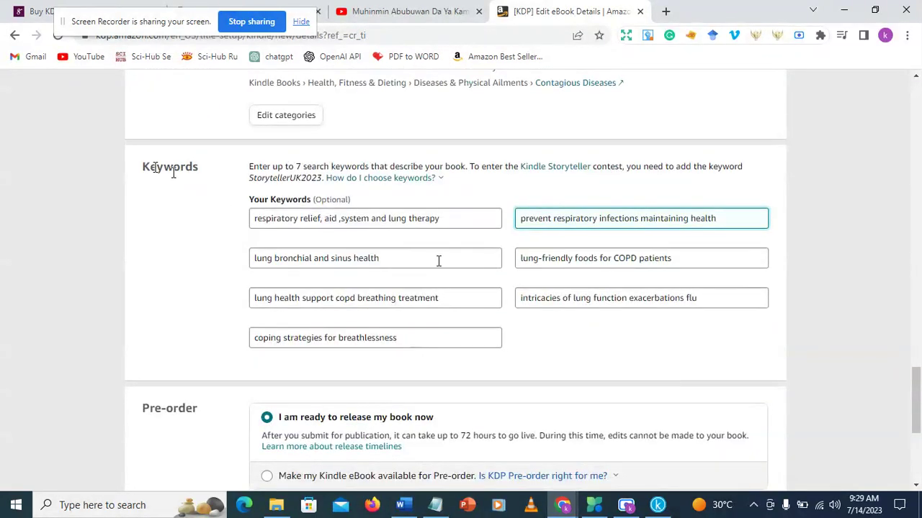
{"action": "scroll", "coordinate": [471, 286], "scroll_direction": "down", "scroll_amount": 2}
{"action": "scroll", "coordinate": [767, 200], "scroll_direction": "up", "scroll_amount": 3}
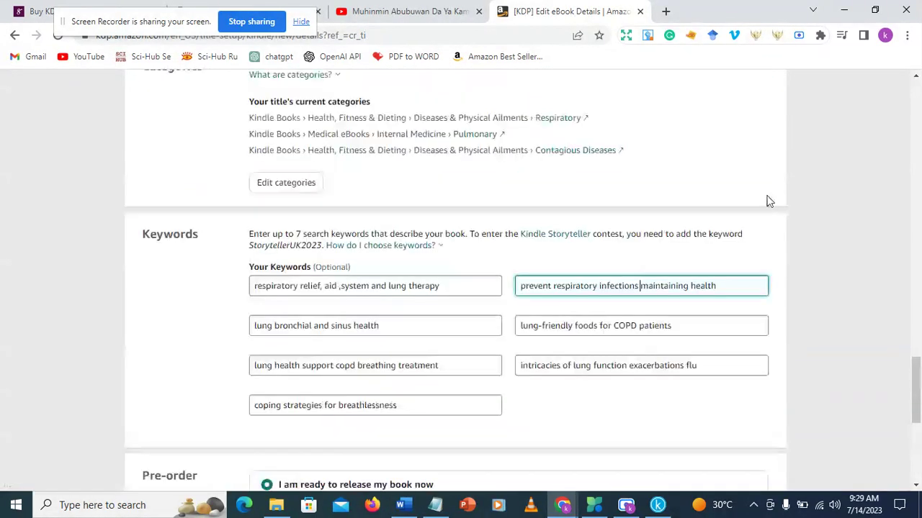
Save the eBook details with the immediate release option kept and continue to the Kindle eBook Content page
{"action": "left_click", "coordinate": [724, 324]}
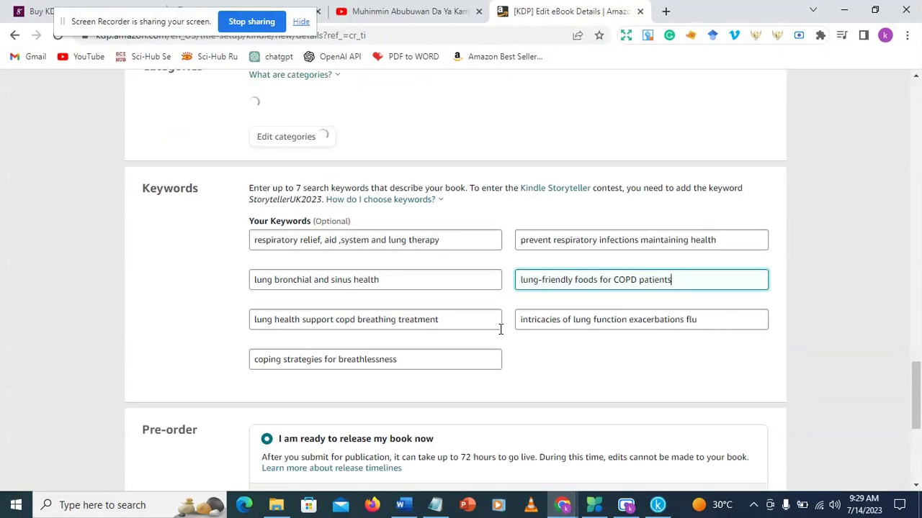
{"action": "scroll", "coordinate": [366, 247], "scroll_direction": "down", "scroll_amount": 3}
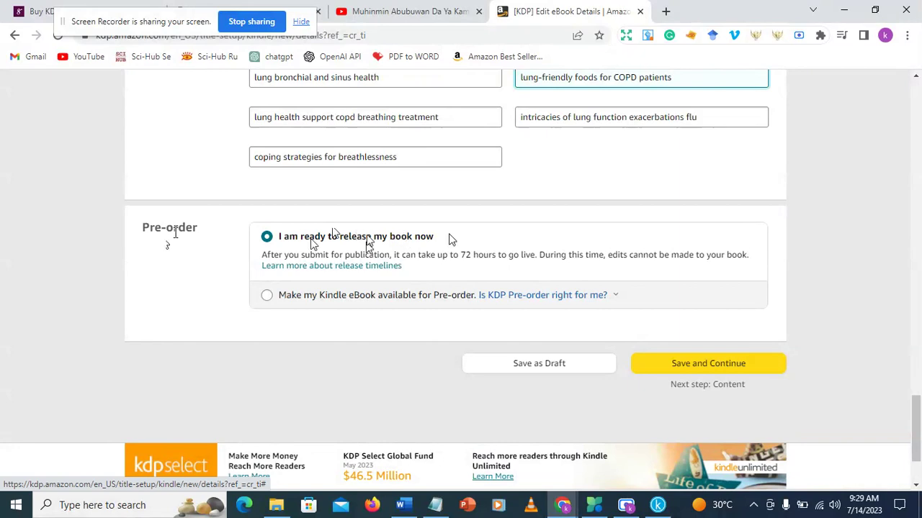
{"action": "left_click", "coordinate": [666, 369]}
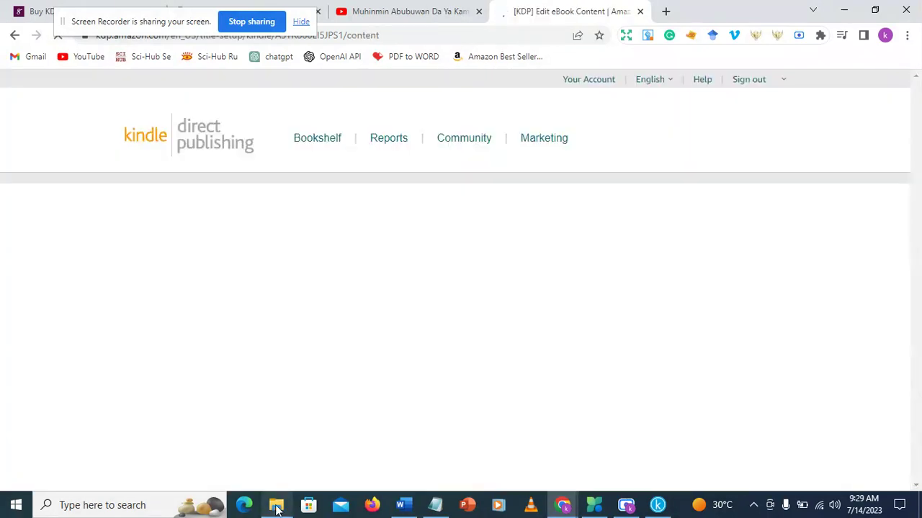
Check the KPF folder inside the COPD folder and the book's Kindle Create project, then return to the Kindle eBook Content page's manuscript section
{"action": "mouse_move", "coordinate": [276, 505]}
{"action": "left_click", "coordinate": [282, 469]}
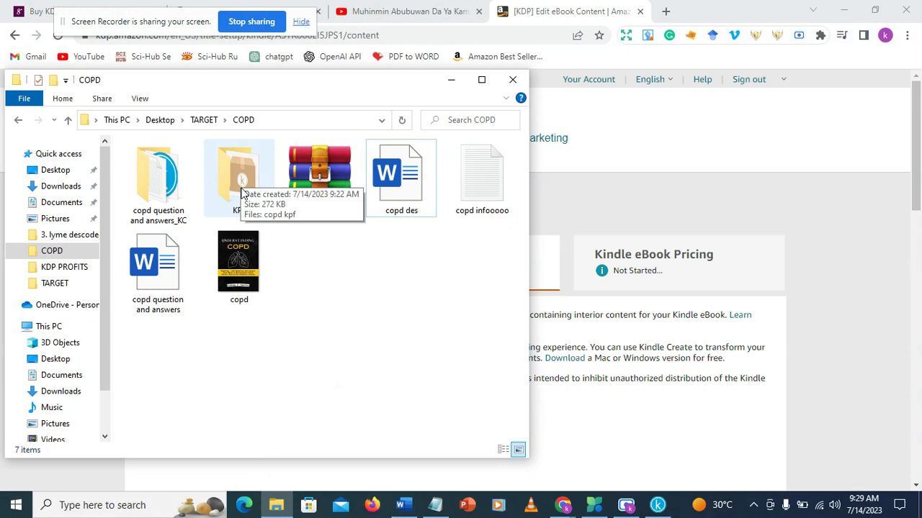
{"action": "mouse_move", "coordinate": [660, 504]}
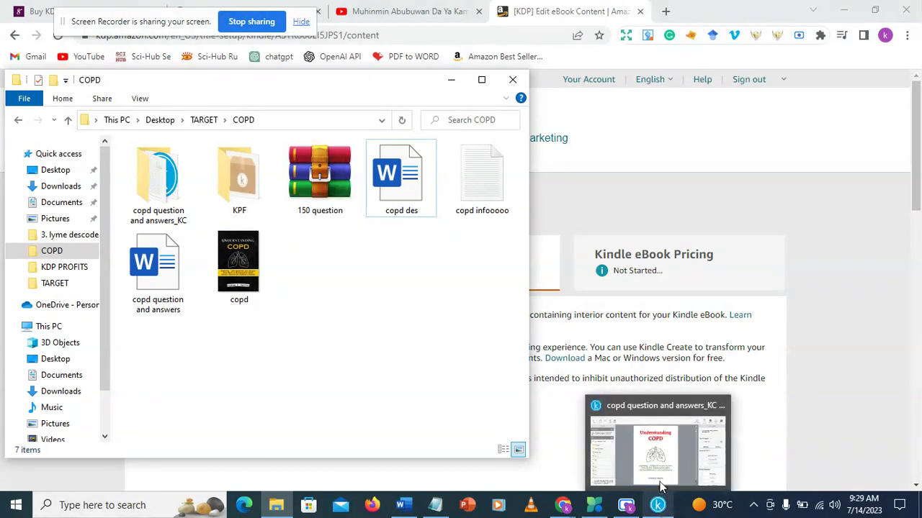
{"action": "left_click", "coordinate": [660, 473]}
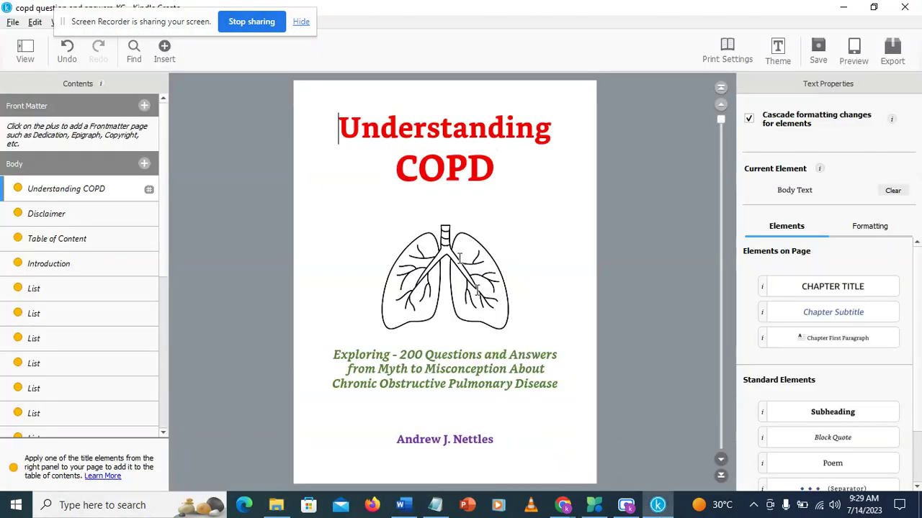
{"action": "left_click", "coordinate": [276, 505]}
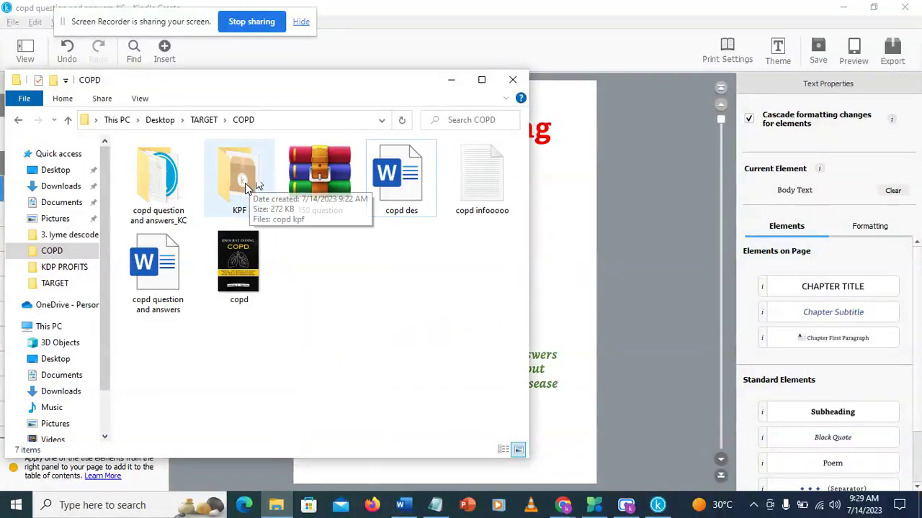
{"action": "left_click", "coordinate": [562, 505]}
{"action": "left_click", "coordinate": [497, 469]}
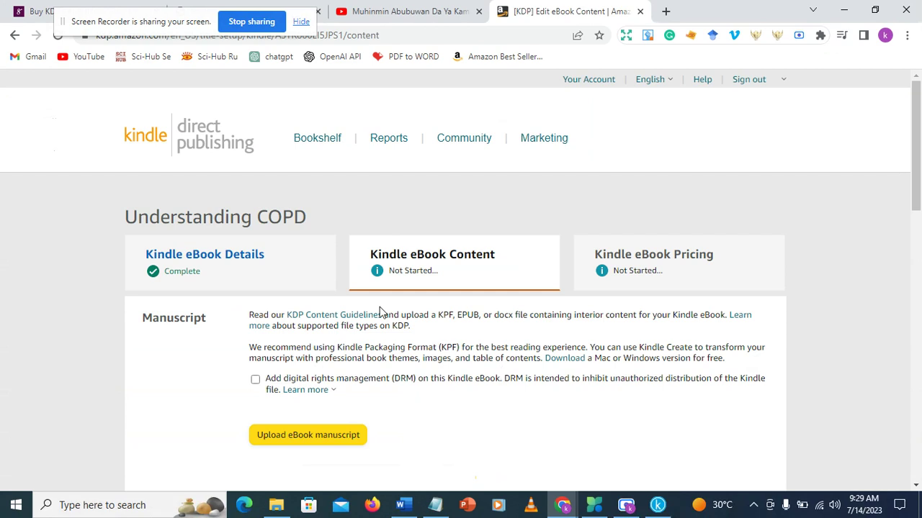
{"action": "scroll", "coordinate": [388, 334], "scroll_direction": "down", "scroll_amount": 2}
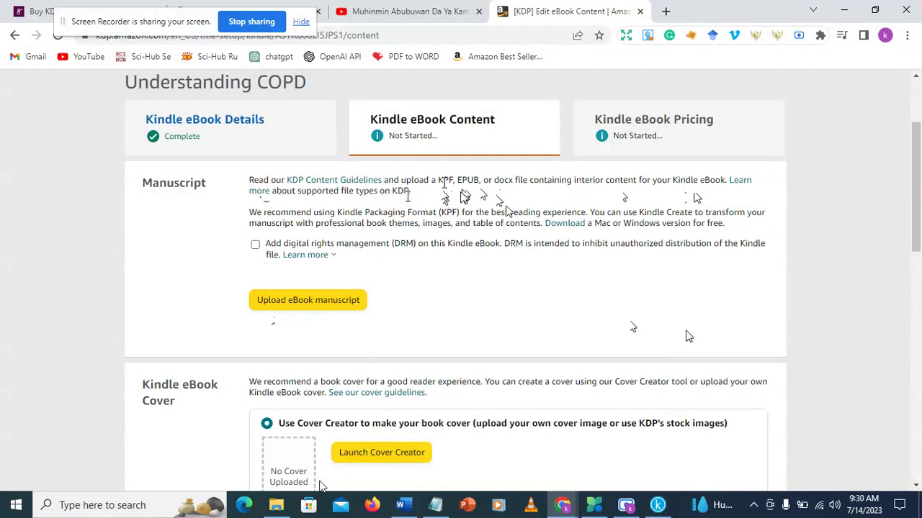
{"action": "left_click", "coordinate": [276, 506]}
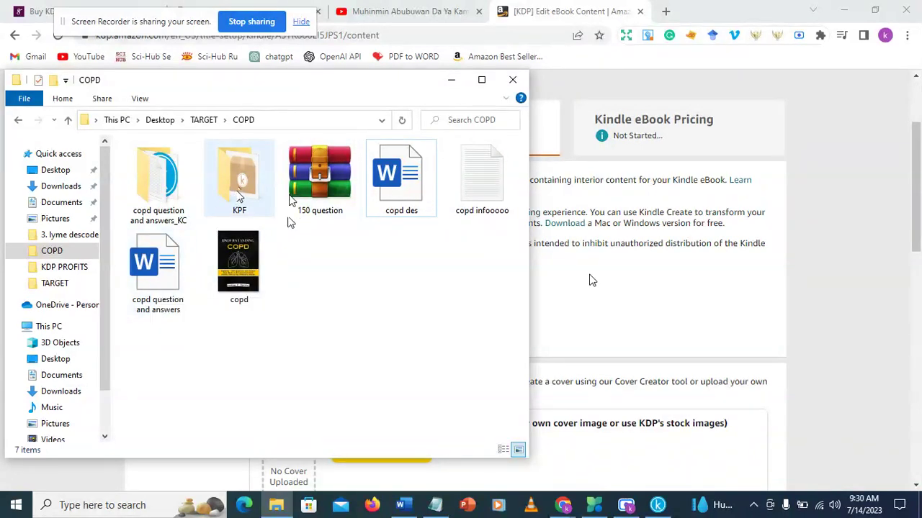
{"action": "left_click", "coordinate": [451, 80]}
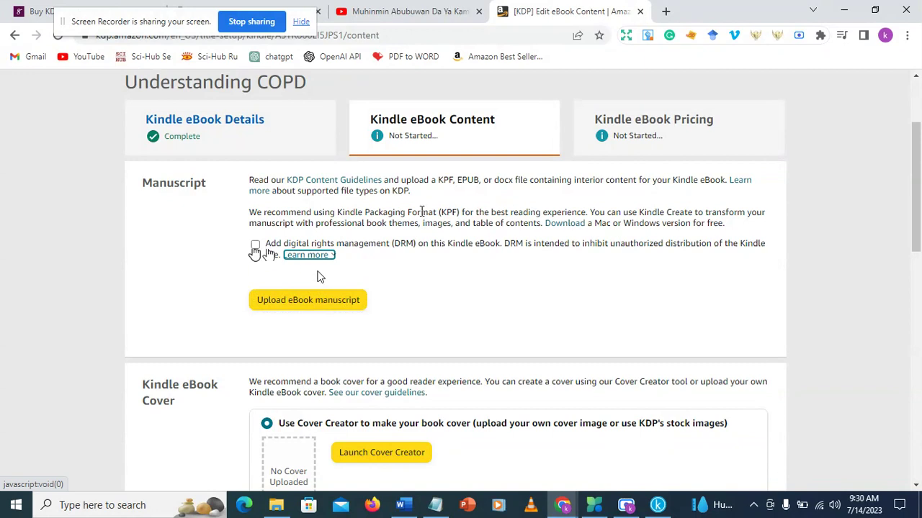
Upload the "copd kpf" file from the COPD folder's KPF subfolder as the eBook manuscript, leaving digital rights management off
{"action": "mouse_move", "coordinate": [289, 257]}
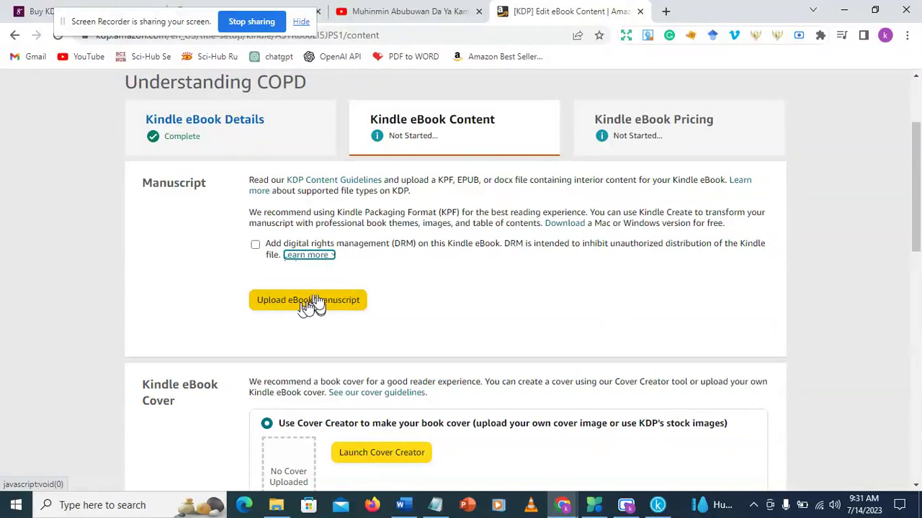
{"action": "left_click", "coordinate": [311, 301]}
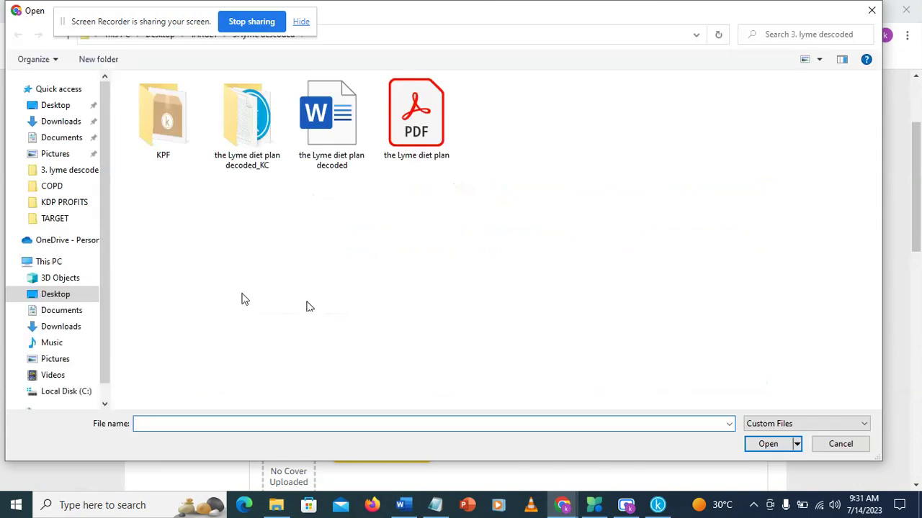
{"action": "left_click", "coordinate": [62, 188]}
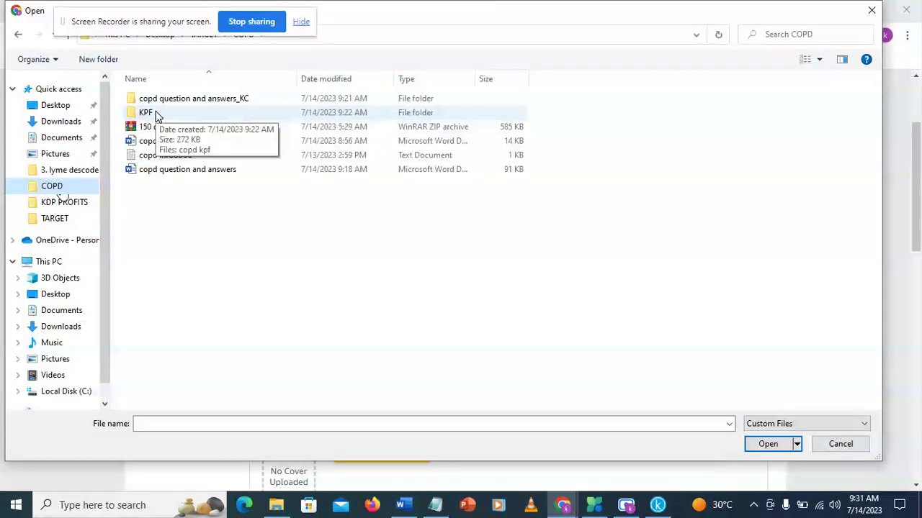
{"action": "double_click", "coordinate": [157, 114]}
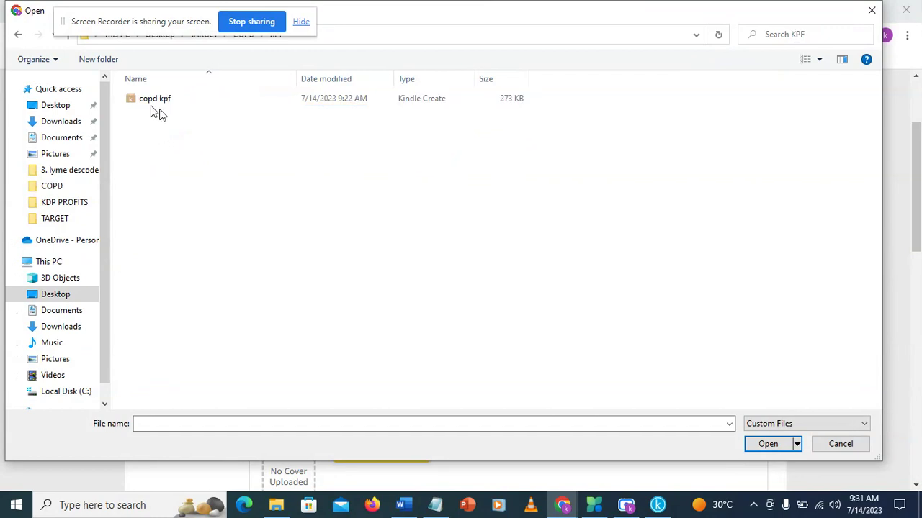
{"action": "left_click", "coordinate": [162, 102]}
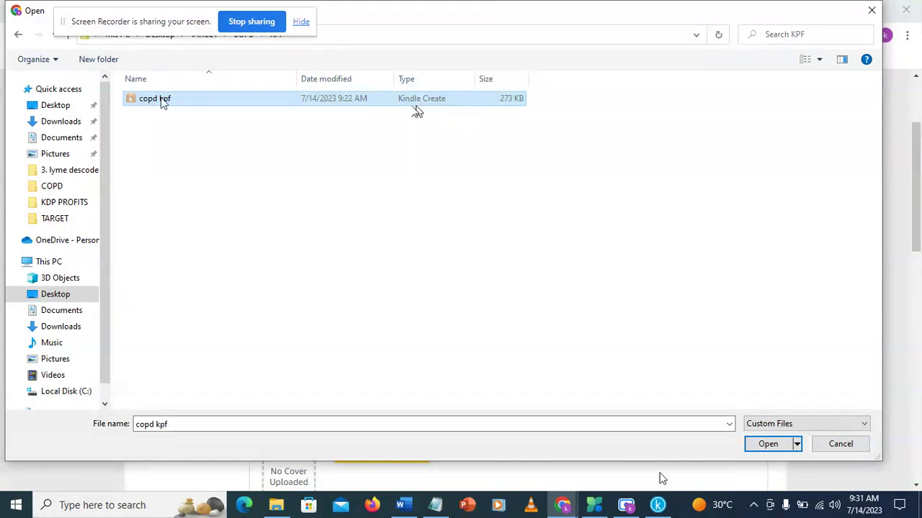
{"action": "left_click", "coordinate": [768, 445]}
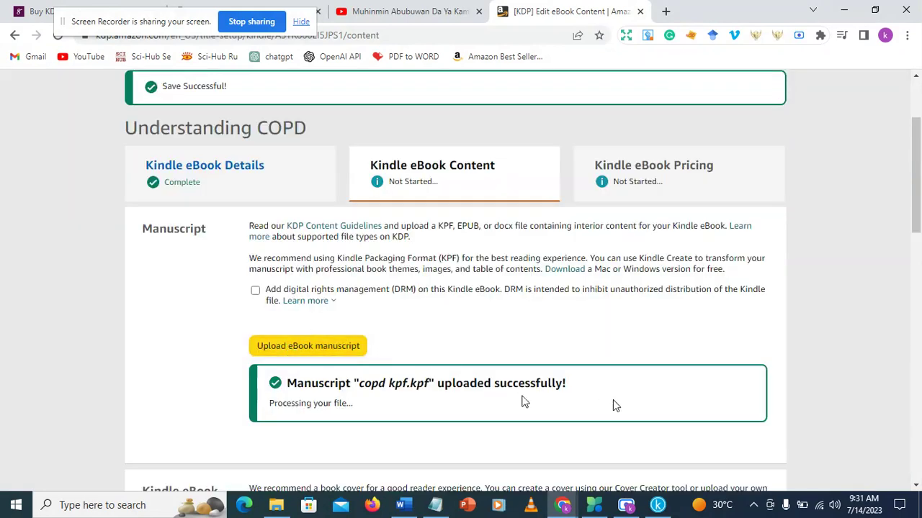
Choose to upload an existing cover for the eBook and upload the "copd" JPG file from the COPD folder
{"action": "scroll", "coordinate": [608, 403], "scroll_direction": "down", "scroll_amount": 2}
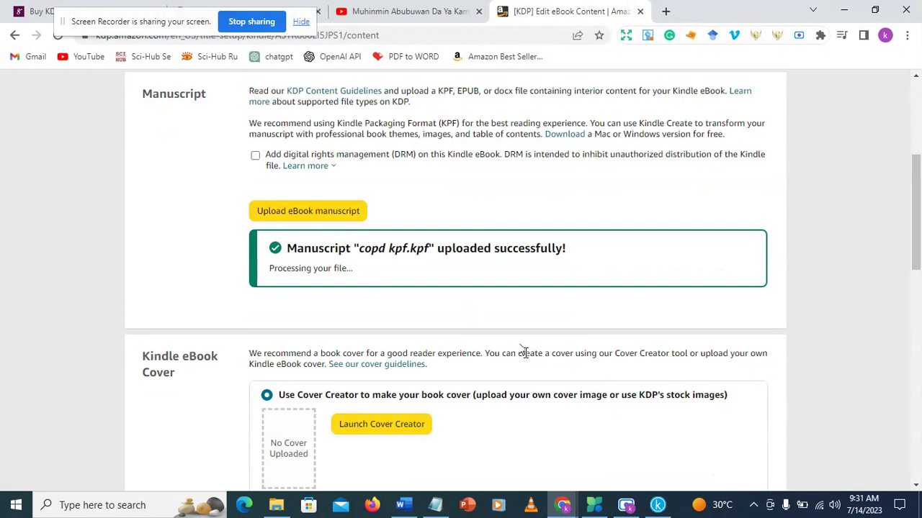
{"action": "scroll", "coordinate": [524, 368], "scroll_direction": "down", "scroll_amount": 2}
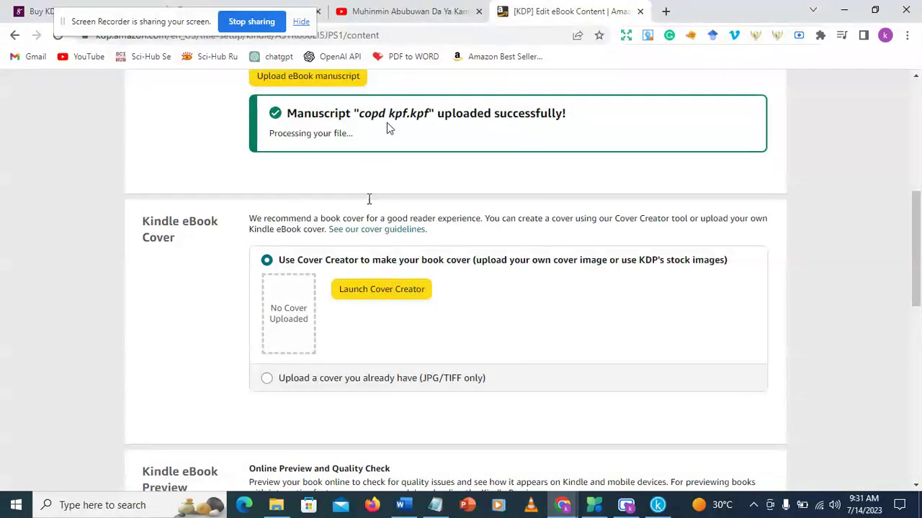
{"action": "left_click", "coordinate": [308, 386]}
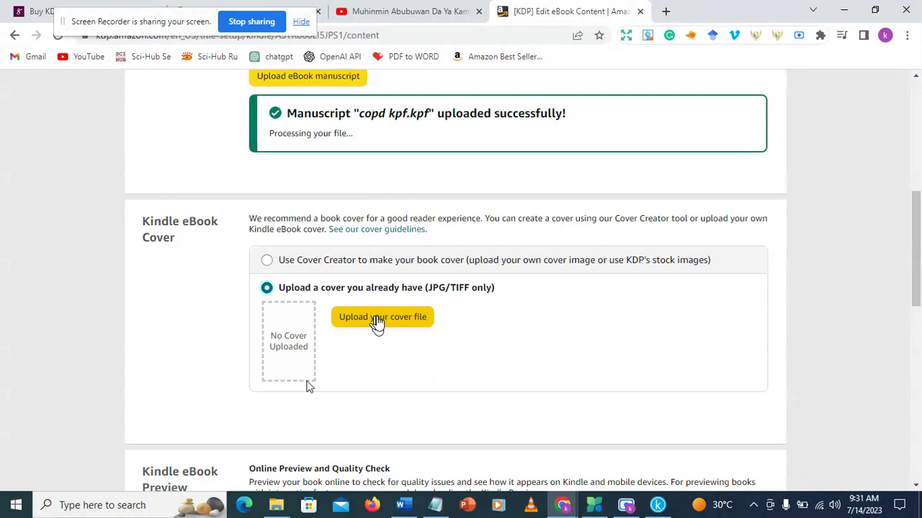
{"action": "left_click", "coordinate": [379, 318]}
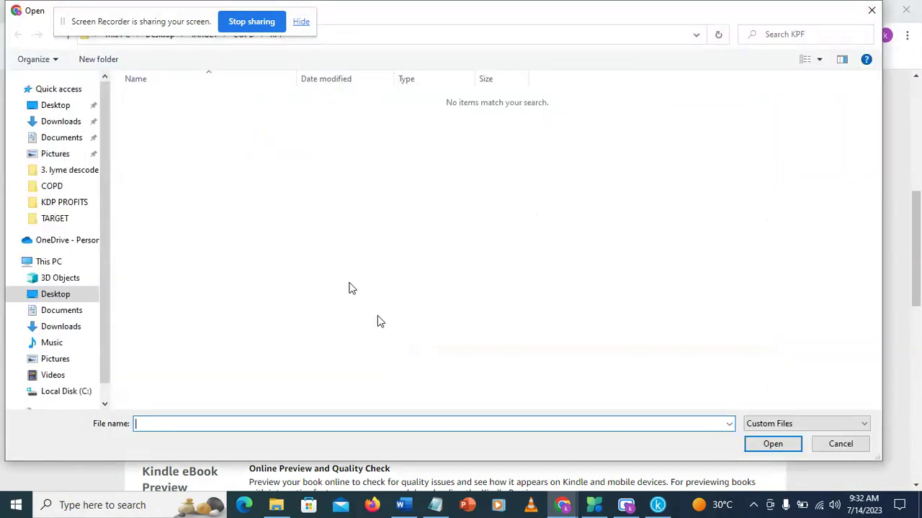
{"action": "left_click", "coordinate": [53, 187]}
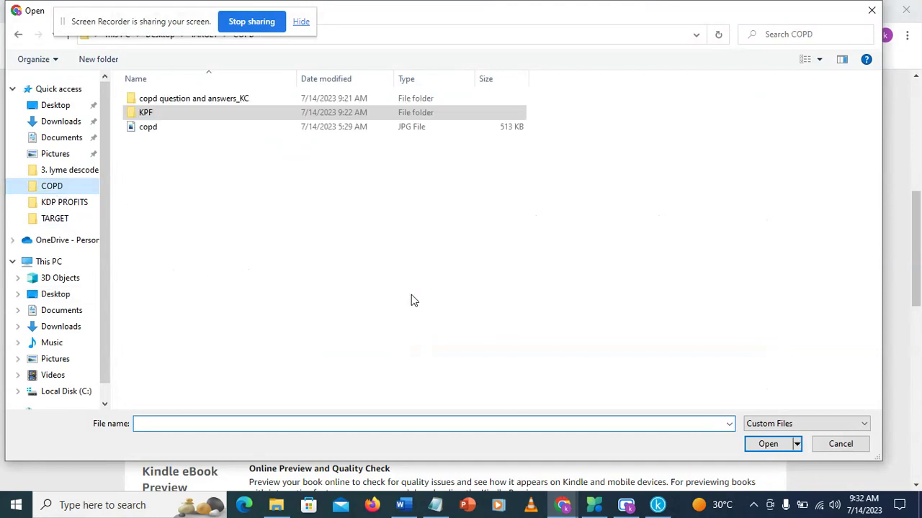
{"action": "left_click", "coordinate": [150, 130]}
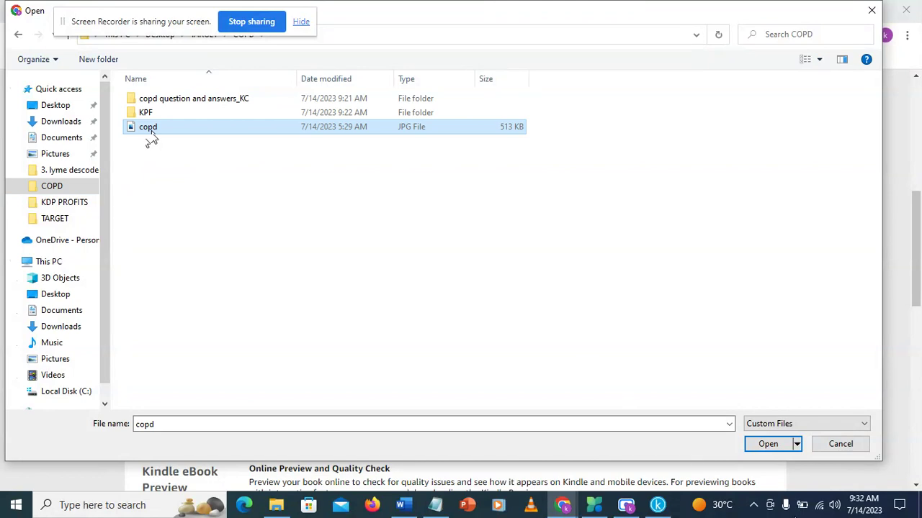
{"action": "left_click", "coordinate": [770, 448]}
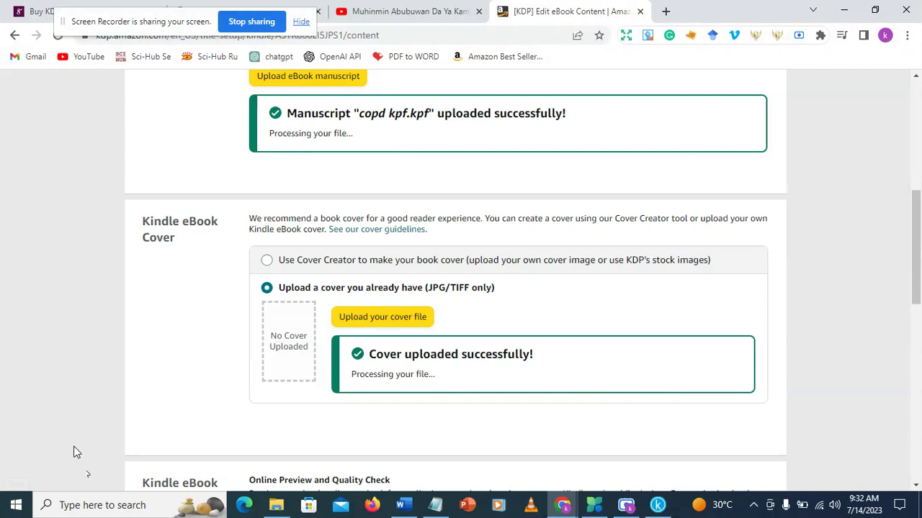
Check the processing status of the uploaded manuscript and cover, along with the online quality check in the Kindle eBook Preview section
{"action": "scroll", "coordinate": [74, 452], "scroll_direction": "down", "scroll_amount": 1}
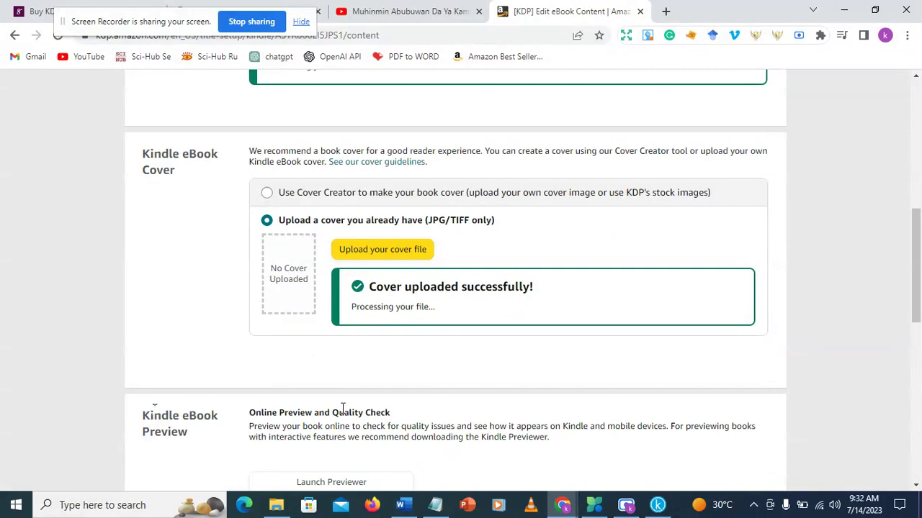
{"action": "scroll", "coordinate": [342, 408], "scroll_direction": "up", "scroll_amount": 2}
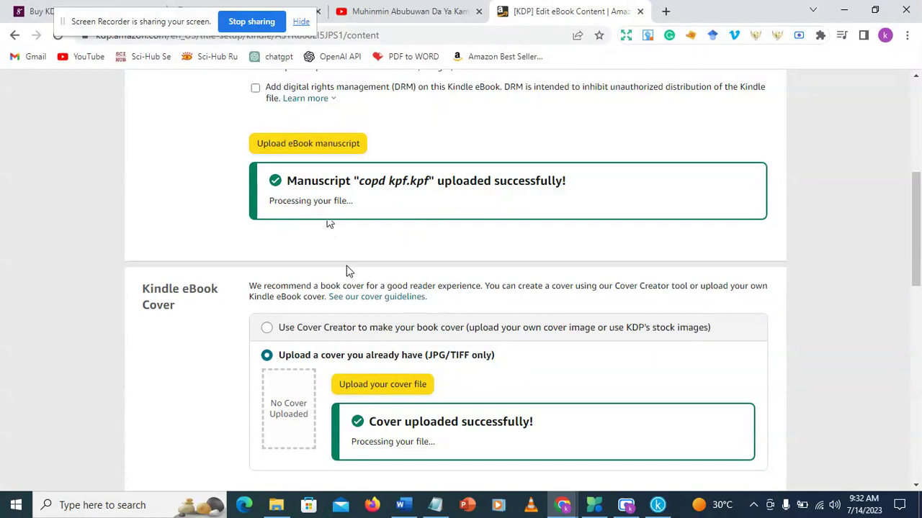
{"action": "scroll", "coordinate": [343, 259], "scroll_direction": "down", "scroll_amount": 6}
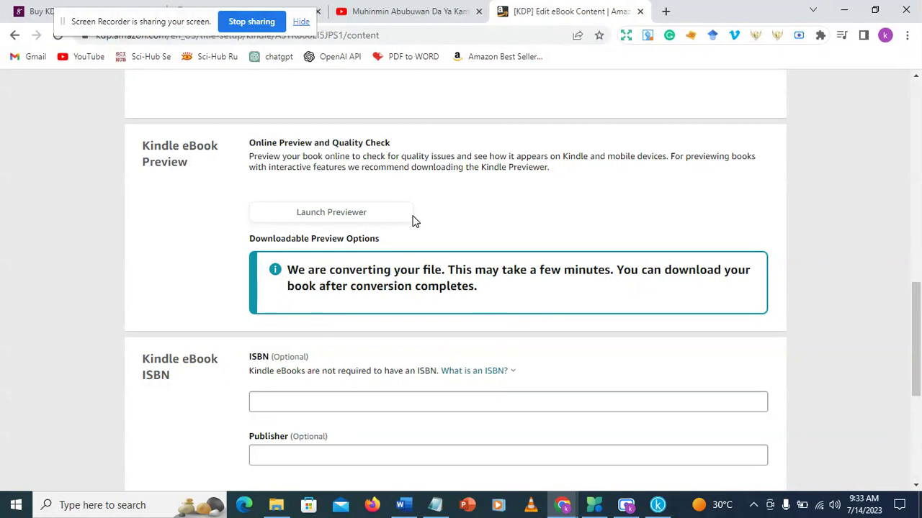
{"action": "scroll", "coordinate": [415, 222], "scroll_direction": "up", "scroll_amount": 5}
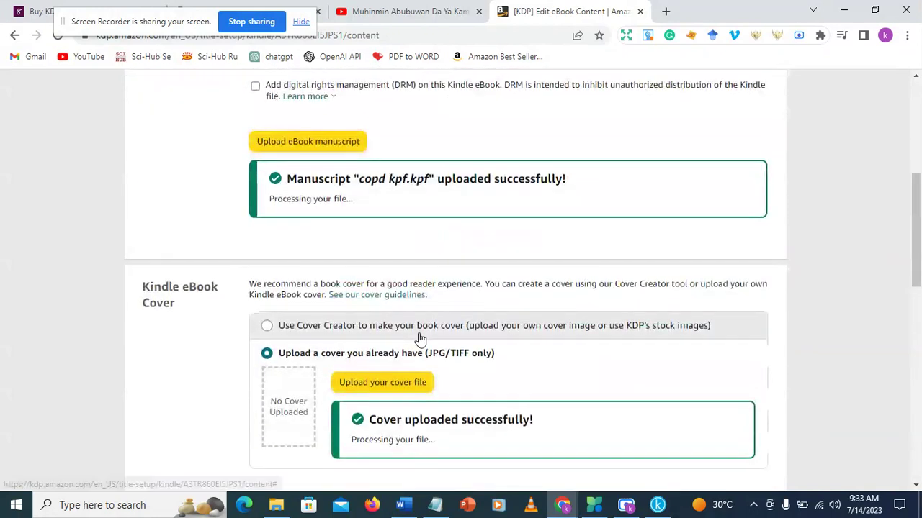
{"action": "scroll", "coordinate": [374, 389], "scroll_direction": "down", "scroll_amount": 3}
{"action": "scroll", "coordinate": [310, 409], "scroll_direction": "down", "scroll_amount": 1}
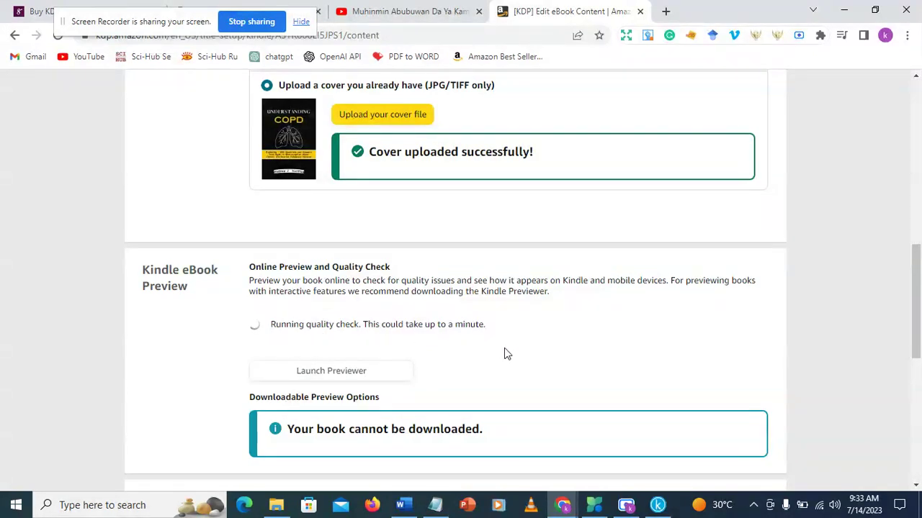
{"action": "scroll", "coordinate": [516, 365], "scroll_direction": "up", "scroll_amount": 3}
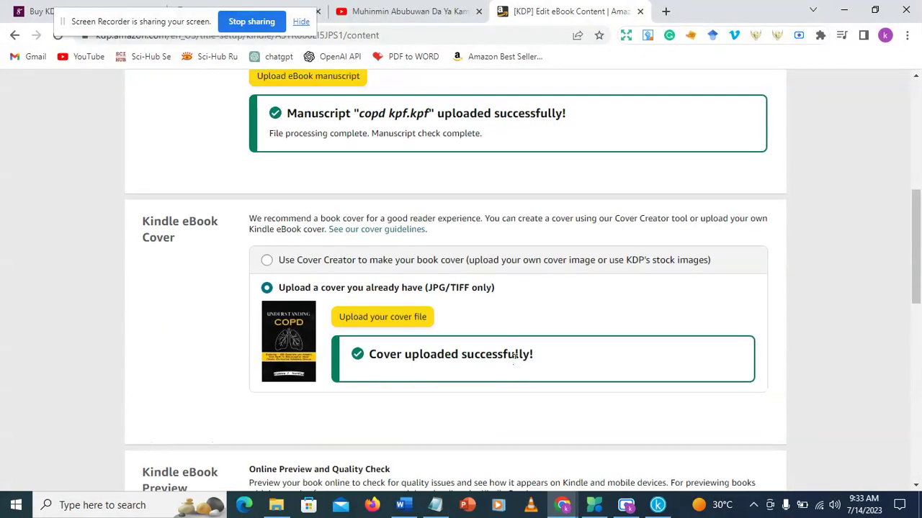
{"action": "scroll", "coordinate": [516, 358], "scroll_direction": "down", "scroll_amount": 5}
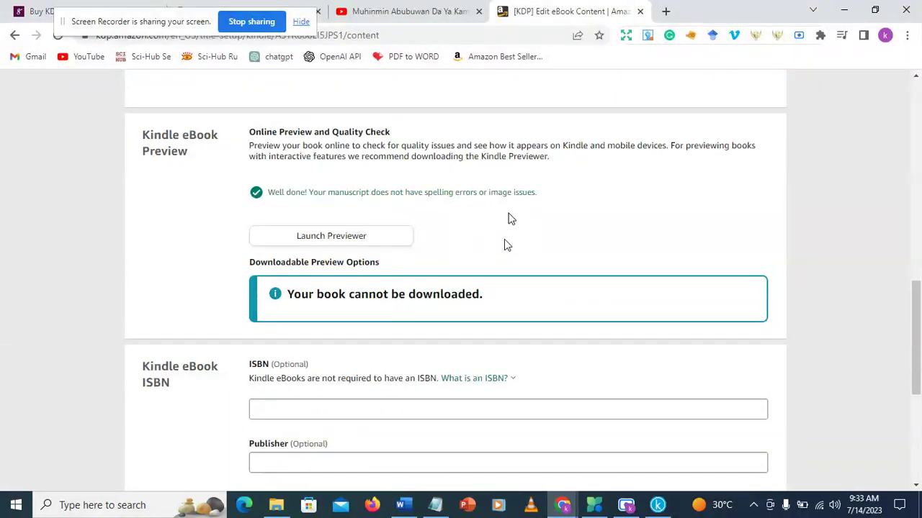
Preview the book on the tablet view from the cover to the Introduction in the online previewer, and return to the eBook content page
{"action": "left_click", "coordinate": [343, 245]}
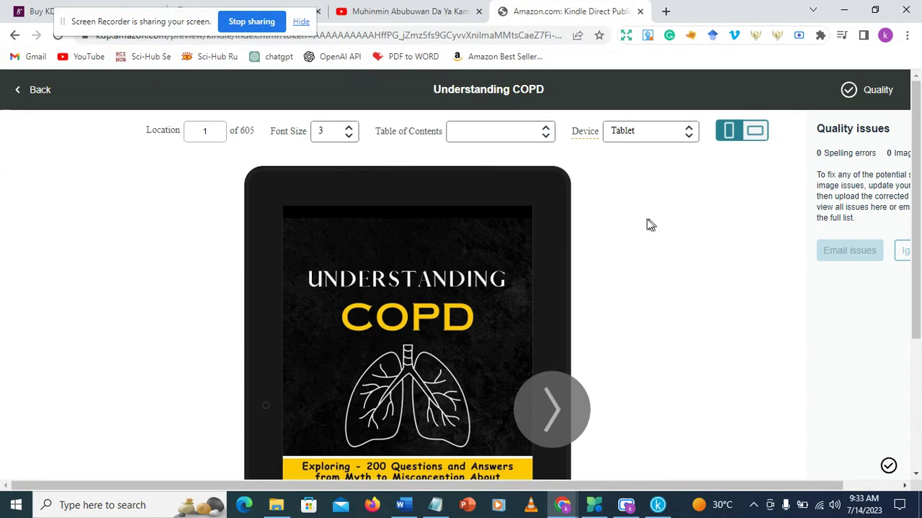
{"action": "scroll", "coordinate": [468, 350], "scroll_direction": "down", "scroll_amount": 2}
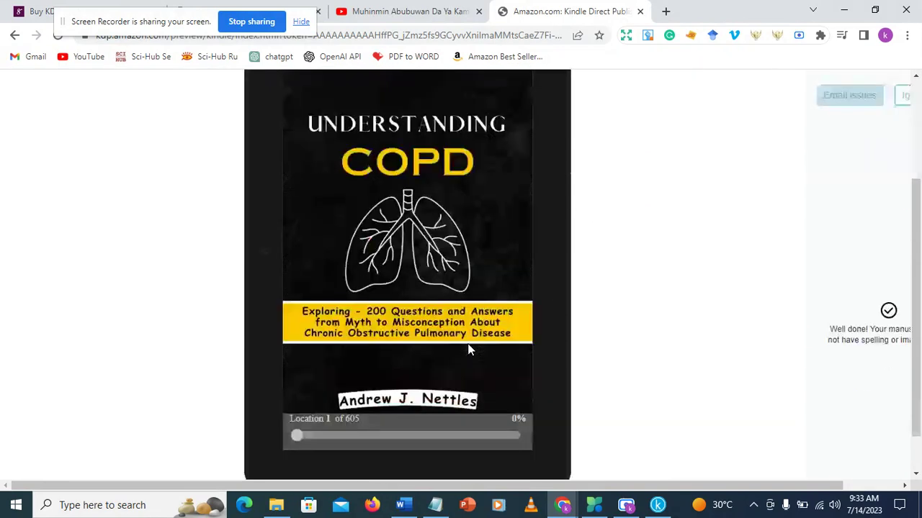
{"action": "scroll", "coordinate": [468, 349], "scroll_direction": "down", "scroll_amount": 1}
{"action": "scroll", "coordinate": [468, 349], "scroll_direction": "up", "scroll_amount": 3}
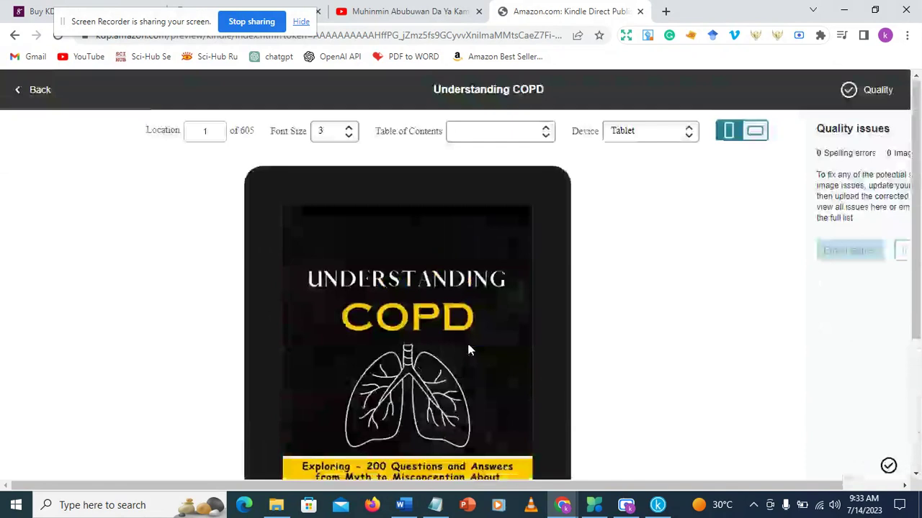
{"action": "scroll", "coordinate": [468, 349], "scroll_direction": "down", "scroll_amount": 2}
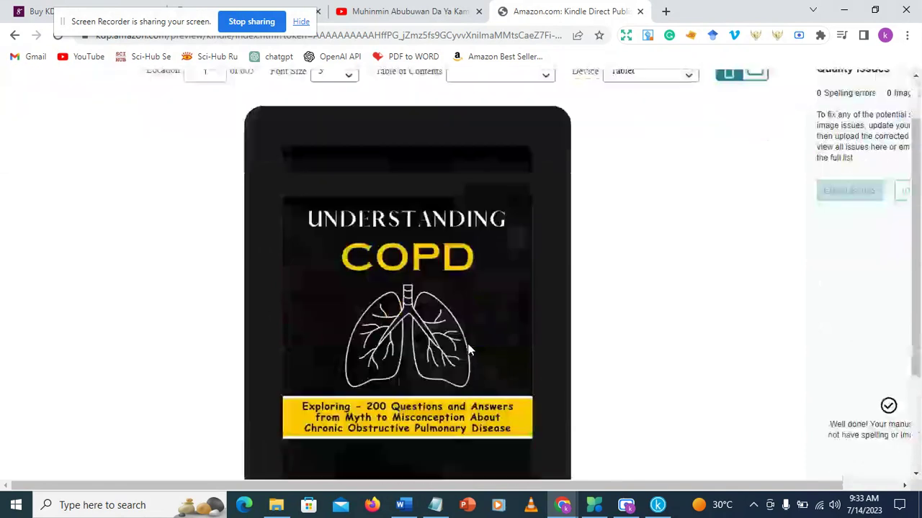
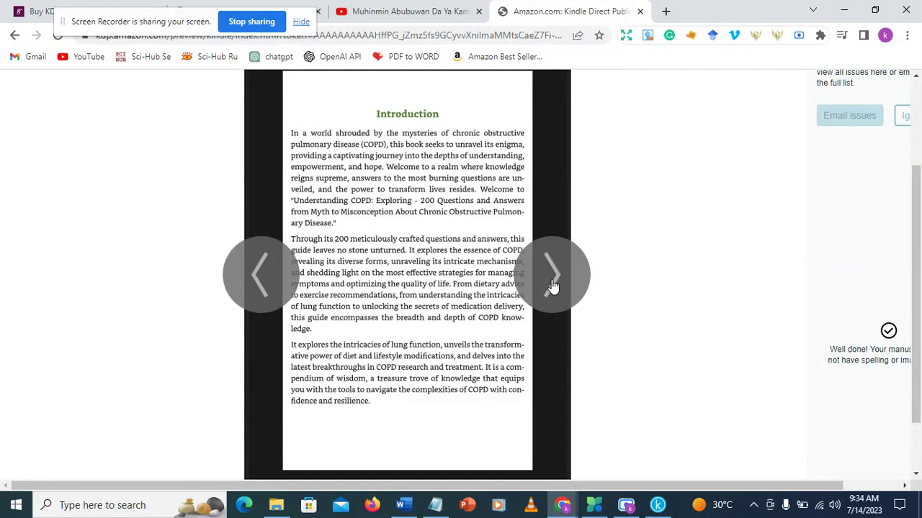
{"action": "scroll", "coordinate": [411, 328], "scroll_direction": "up", "scroll_amount": 2}
{"action": "scroll", "coordinate": [412, 328], "scroll_direction": "down", "scroll_amount": 2}
{"action": "scroll", "coordinate": [411, 328], "scroll_direction": "up", "scroll_amount": 2}
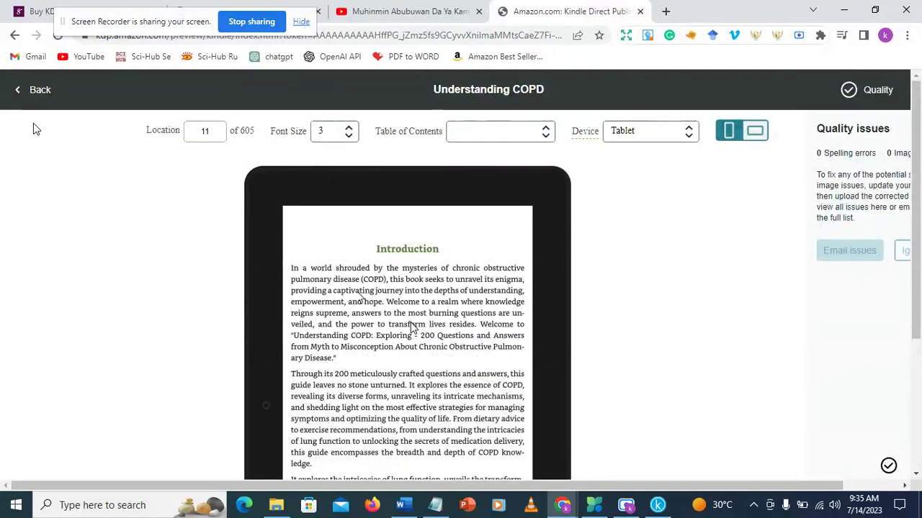
{"action": "left_click", "coordinate": [37, 91]}
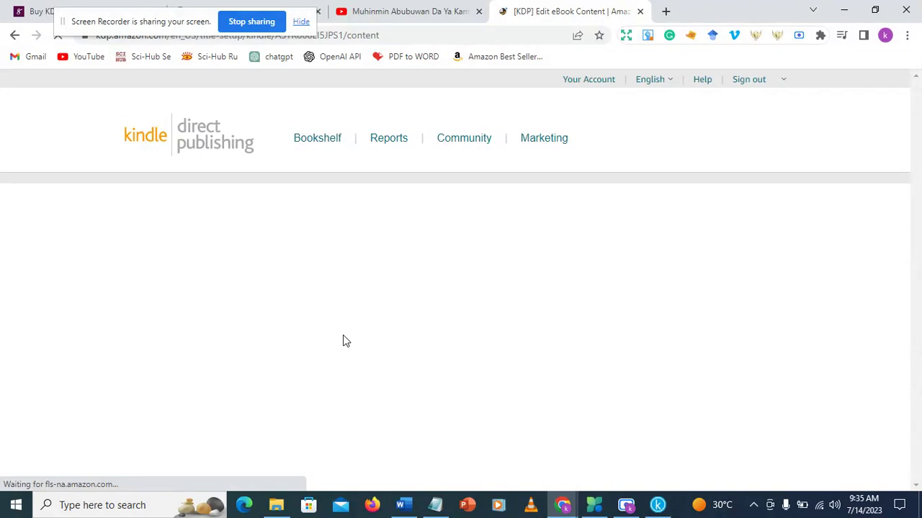
Save the eBook content with the ISBN and publisher left blank and continue to the Kindle eBook Pricing page
{"action": "scroll", "coordinate": [344, 336], "scroll_direction": "down", "scroll_amount": 7}
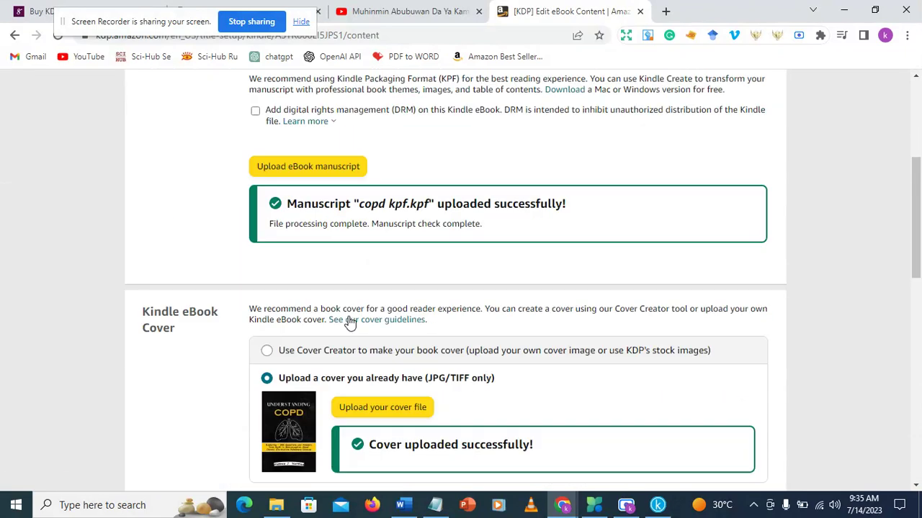
{"action": "scroll", "coordinate": [344, 336], "scroll_direction": "down", "scroll_amount": 5}
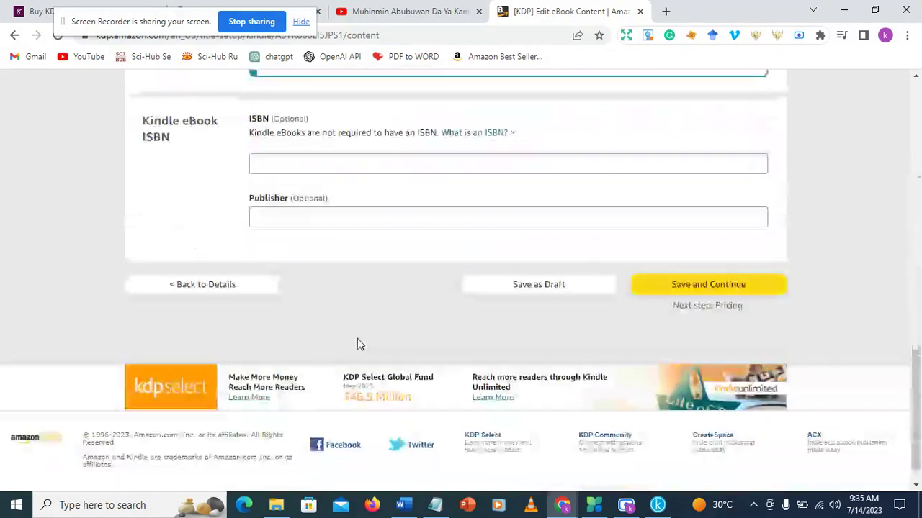
{"action": "left_click", "coordinate": [664, 284]}
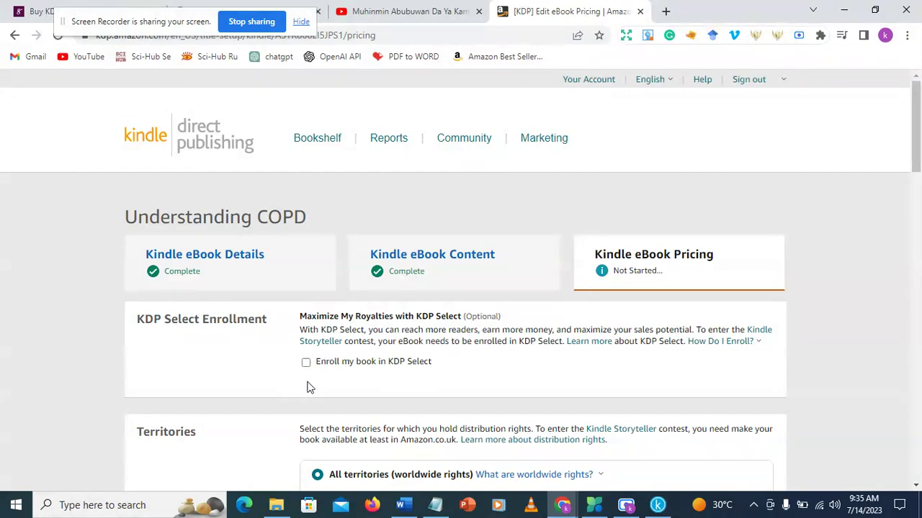
Leave KDP Select unenrolled and worldwide rights selected, choose the 70% royalty plan, and set the Amazon.com list price to 2.99 USD
{"action": "left_click", "coordinate": [306, 364]}
{"action": "left_click", "coordinate": [306, 363]}
{"action": "scroll", "coordinate": [231, 383], "scroll_direction": "down", "scroll_amount": 1}
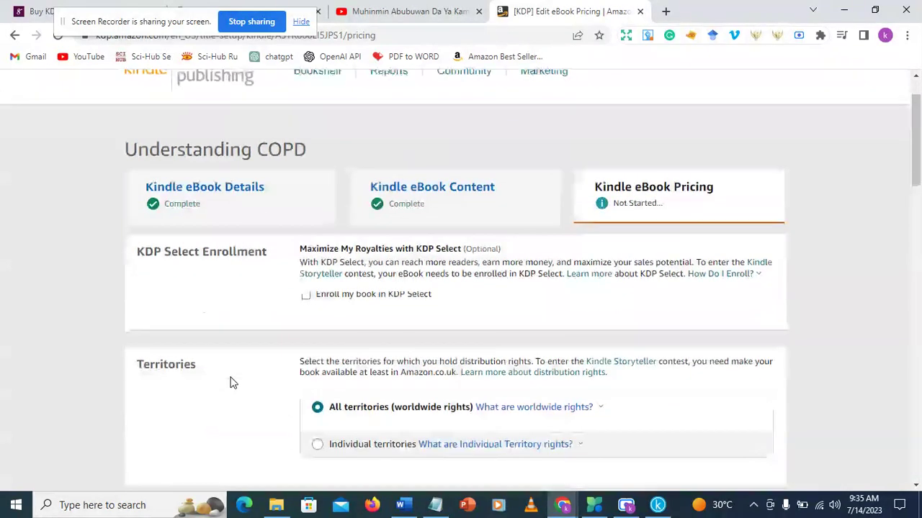
{"action": "scroll", "coordinate": [231, 383], "scroll_direction": "down", "scroll_amount": 3}
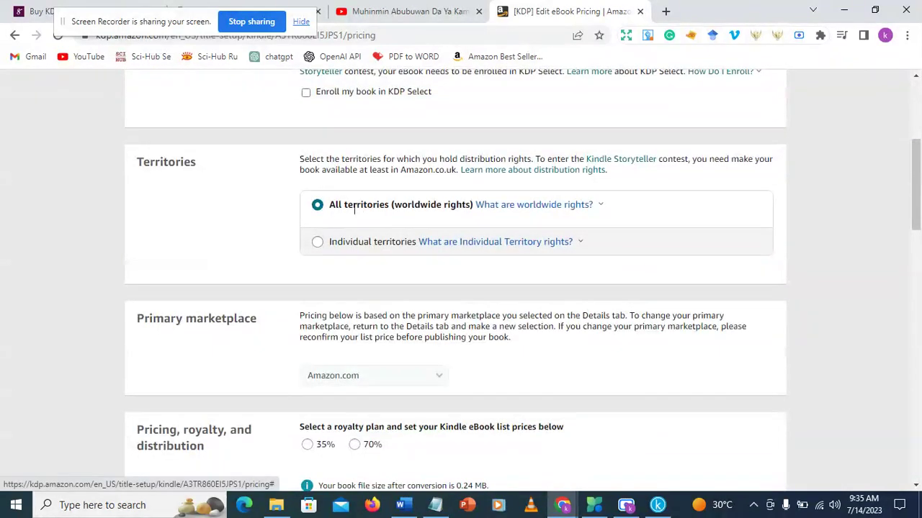
{"action": "scroll", "coordinate": [165, 295], "scroll_direction": "down", "scroll_amount": 2}
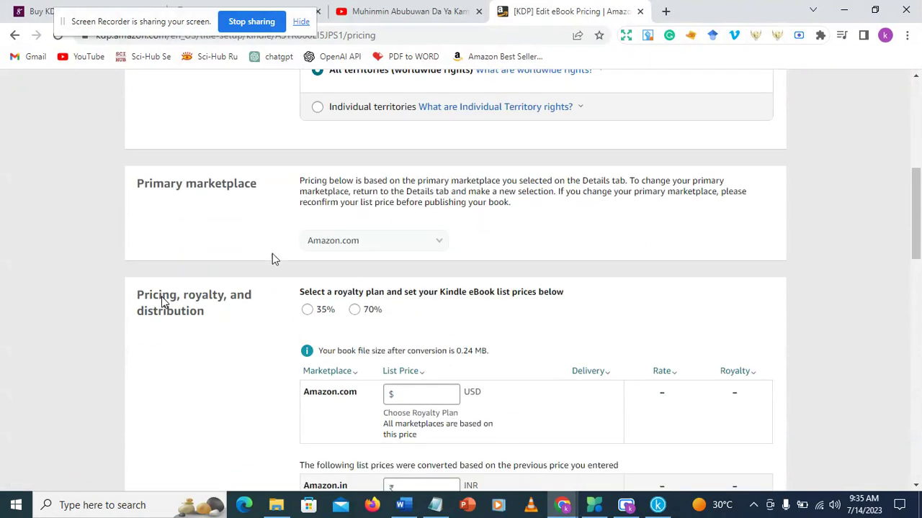
{"action": "left_click", "coordinate": [354, 310]}
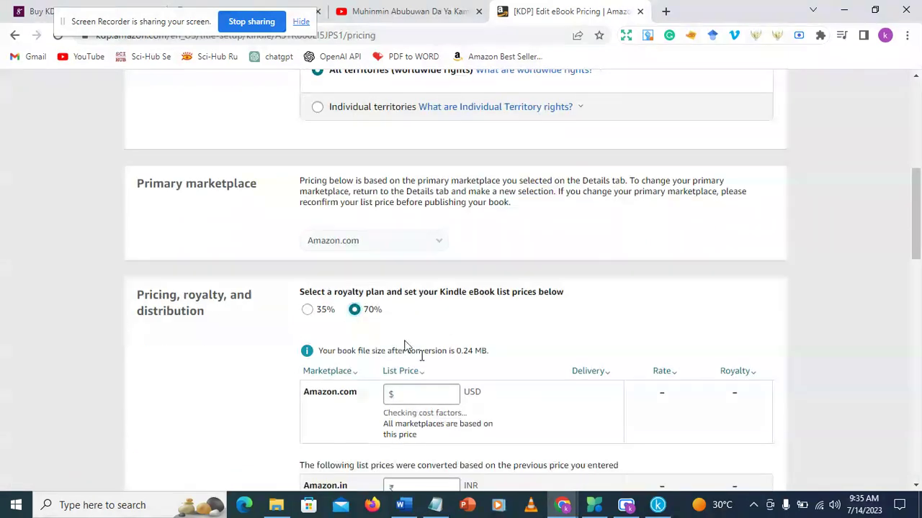
{"action": "scroll", "coordinate": [470, 345], "scroll_direction": "down", "scroll_amount": 2}
{"action": "left_click", "coordinate": [452, 261]}
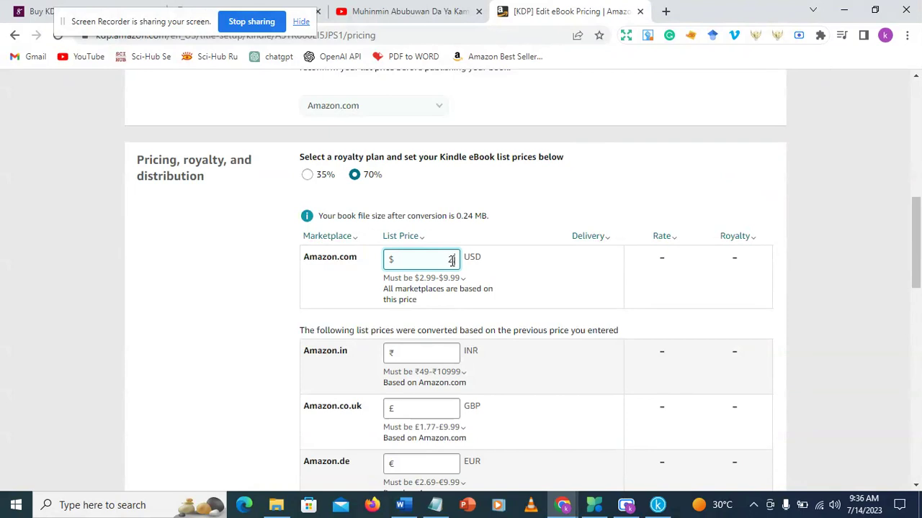
{"action": "type", "text": "2.99"}
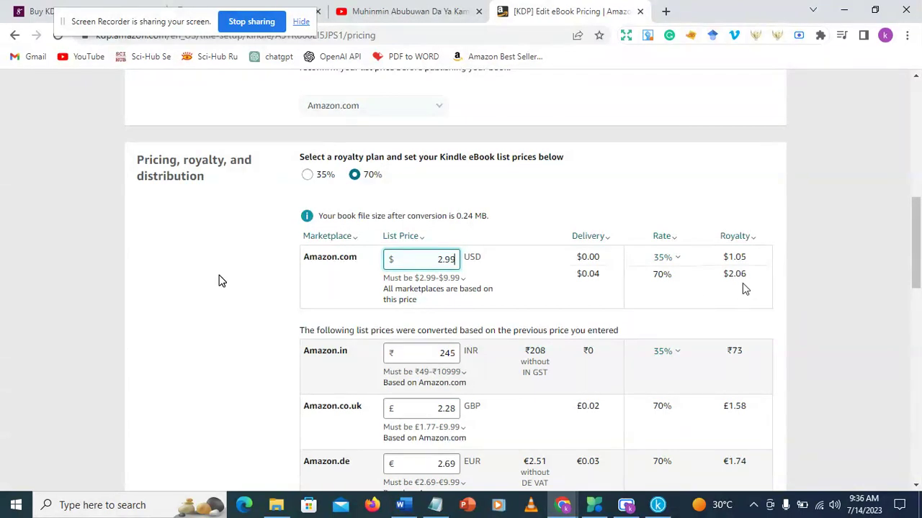
Review the converted prices for the other marketplaces and publish the Kindle eBook
{"action": "scroll", "coordinate": [486, 370], "scroll_direction": "down", "scroll_amount": 1}
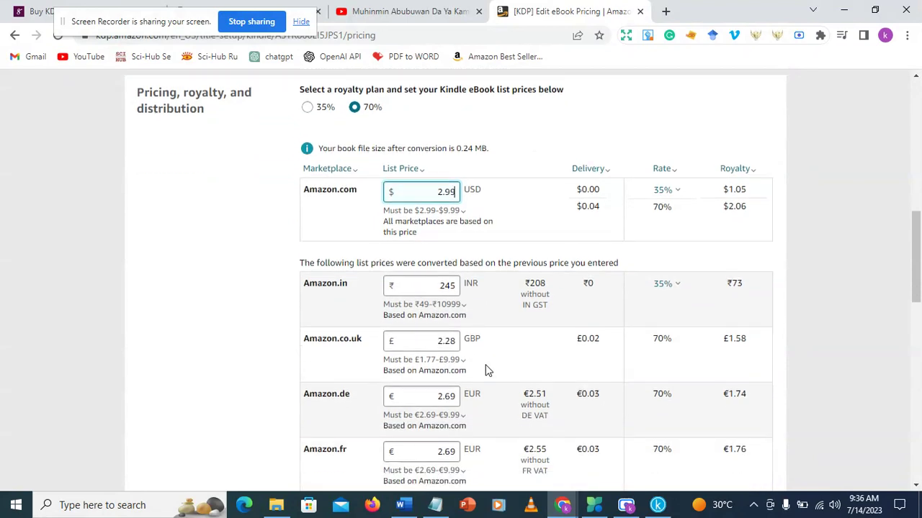
{"action": "scroll", "coordinate": [486, 370], "scroll_direction": "down", "scroll_amount": 5}
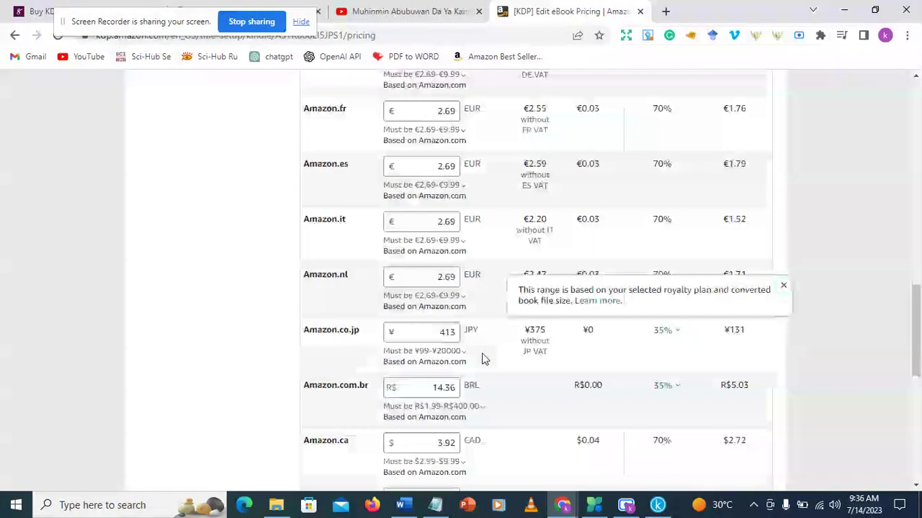
{"action": "scroll", "coordinate": [483, 360], "scroll_direction": "down", "scroll_amount": 6}
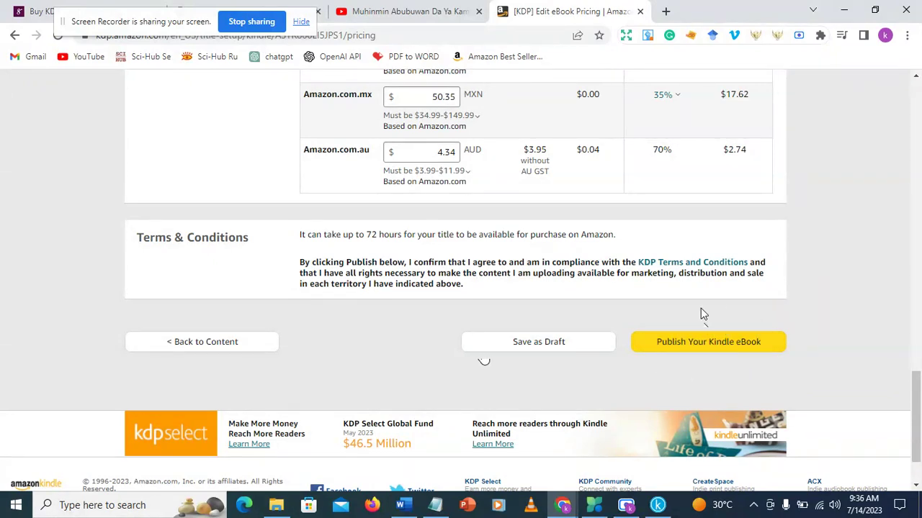
{"action": "left_click", "coordinate": [703, 348]}
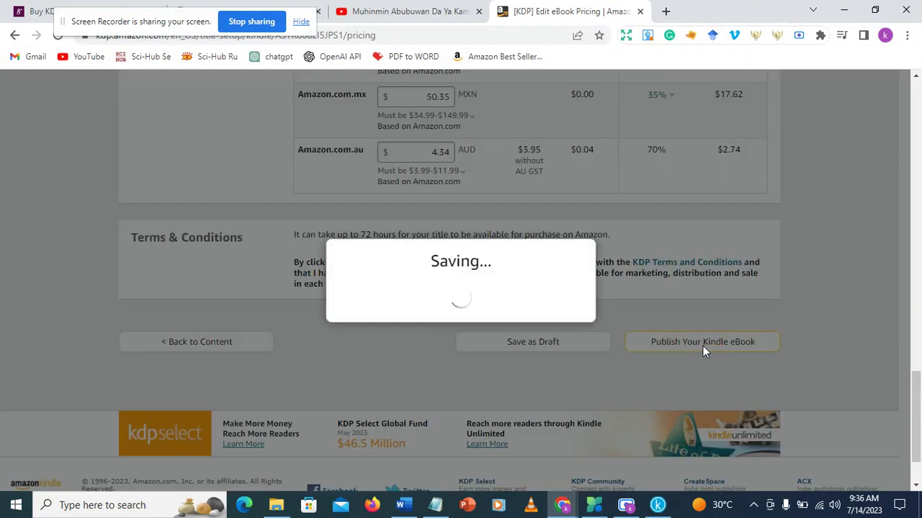
{"action": "scroll", "coordinate": [650, 380], "scroll_direction": "up", "scroll_amount": 7}
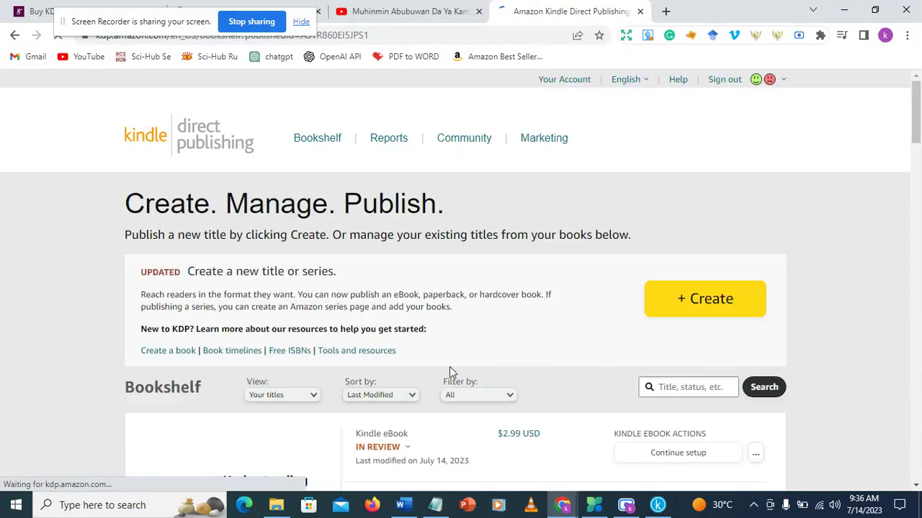
Start a paperback edition of Understanding COPD from the eBook submission confirmation
{"action": "scroll", "coordinate": [450, 372], "scroll_direction": "down", "scroll_amount": 2}
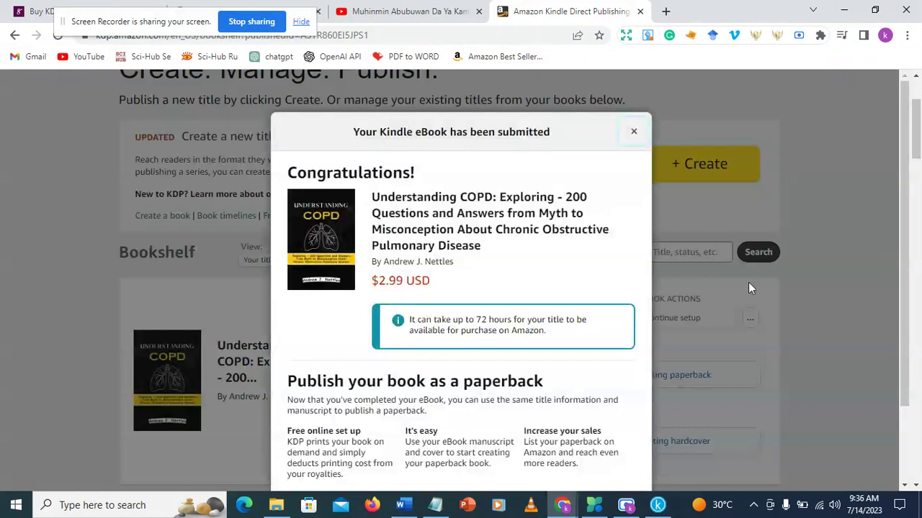
{"action": "scroll", "coordinate": [768, 293], "scroll_direction": "down", "scroll_amount": 1}
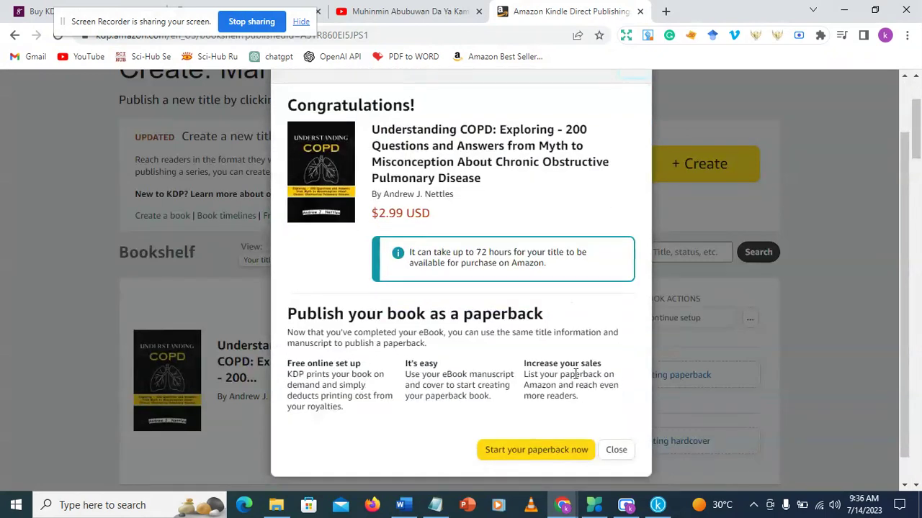
{"action": "left_click", "coordinate": [533, 451]}
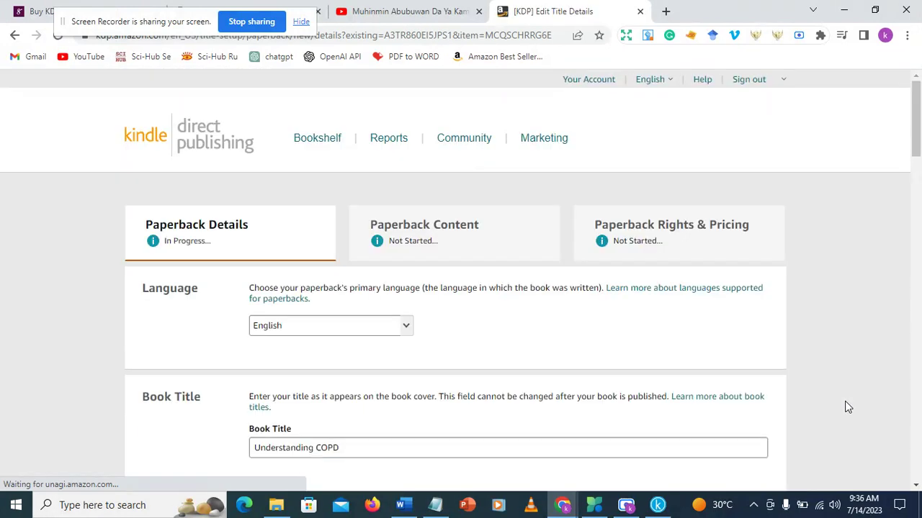
Review the prefilled paperback details, from language, title and author through description, publishing rights, audience and primary marketplace
{"action": "scroll", "coordinate": [847, 407], "scroll_direction": "down", "scroll_amount": 2}
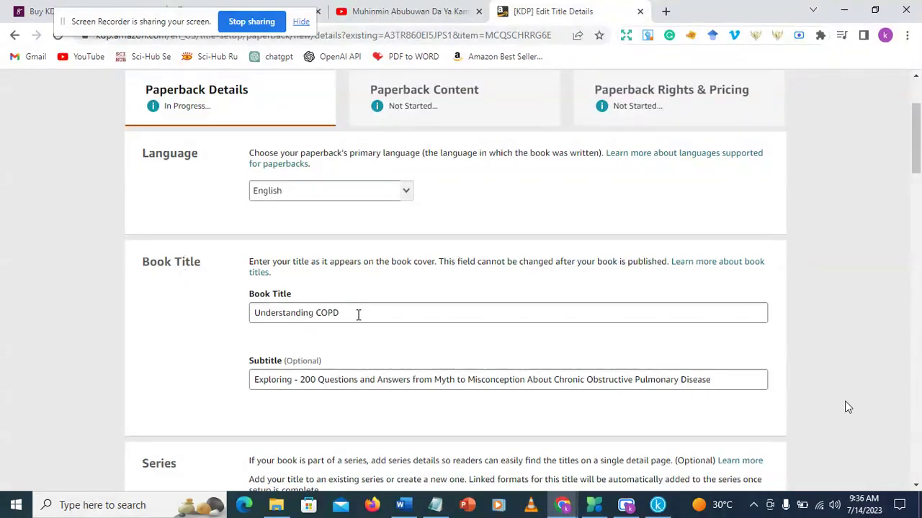
{"action": "scroll", "coordinate": [378, 311], "scroll_direction": "down", "scroll_amount": 2}
{"action": "scroll", "coordinate": [378, 311], "scroll_direction": "down", "scroll_amount": 1}
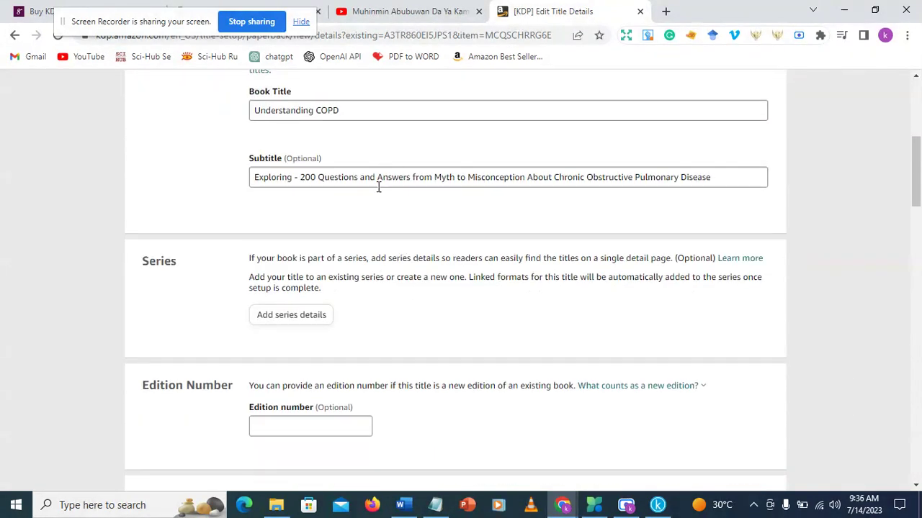
{"action": "scroll", "coordinate": [378, 187], "scroll_direction": "down", "scroll_amount": 3}
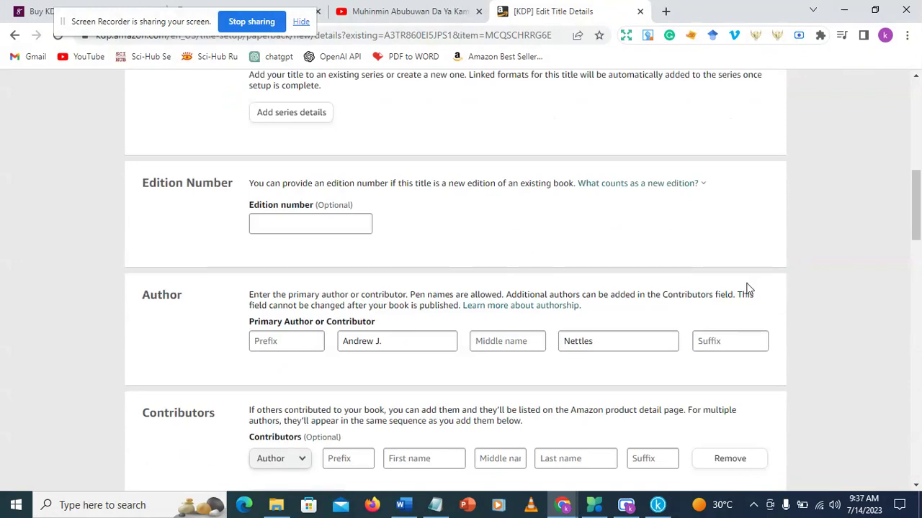
{"action": "scroll", "coordinate": [747, 288], "scroll_direction": "down", "scroll_amount": 7}
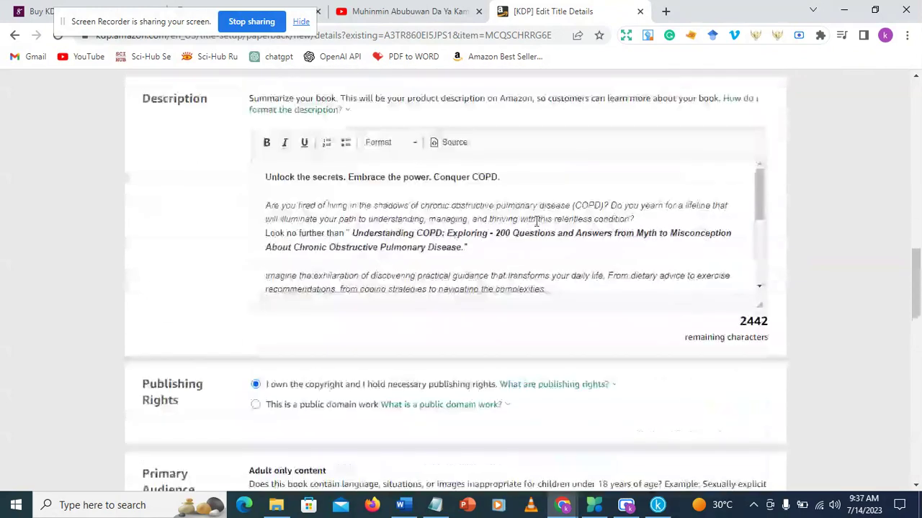
{"action": "scroll", "coordinate": [477, 262], "scroll_direction": "down", "scroll_amount": 5}
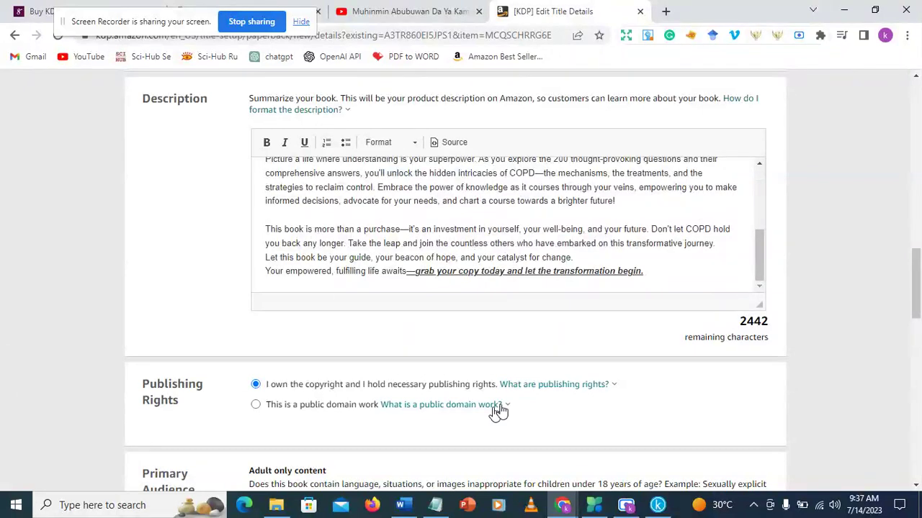
{"action": "scroll", "coordinate": [507, 360], "scroll_direction": "down", "scroll_amount": 3}
{"action": "scroll", "coordinate": [520, 340], "scroll_direction": "down", "scroll_amount": 5}
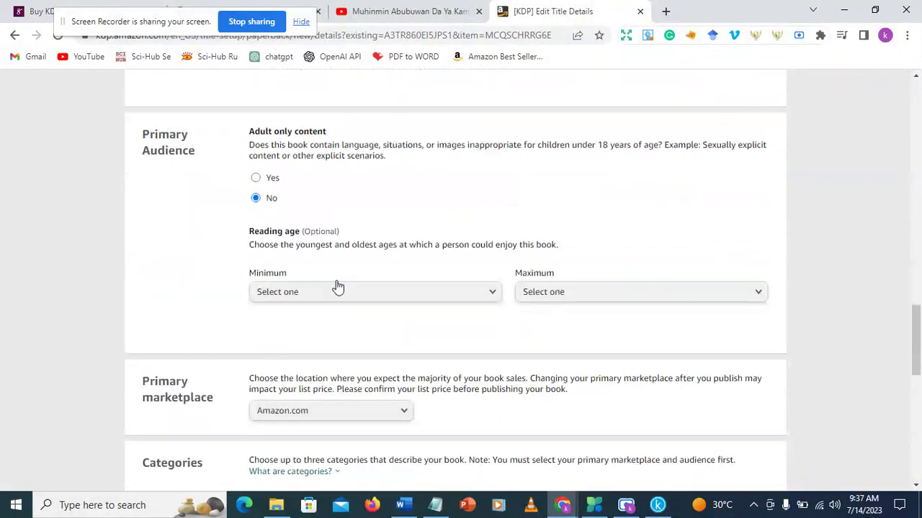
{"action": "scroll", "coordinate": [506, 317], "scroll_direction": "down", "scroll_amount": 2}
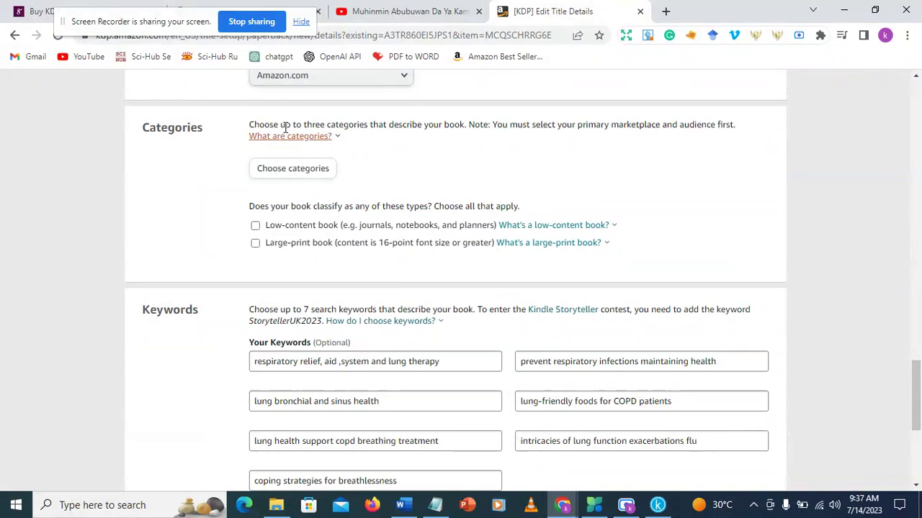
Choose the category Health, Fitness & Dieting › Diseases & Physical Ailments with the placements Respiratory and Lung & Respiratory Diseases
{"action": "left_click", "coordinate": [303, 172]}
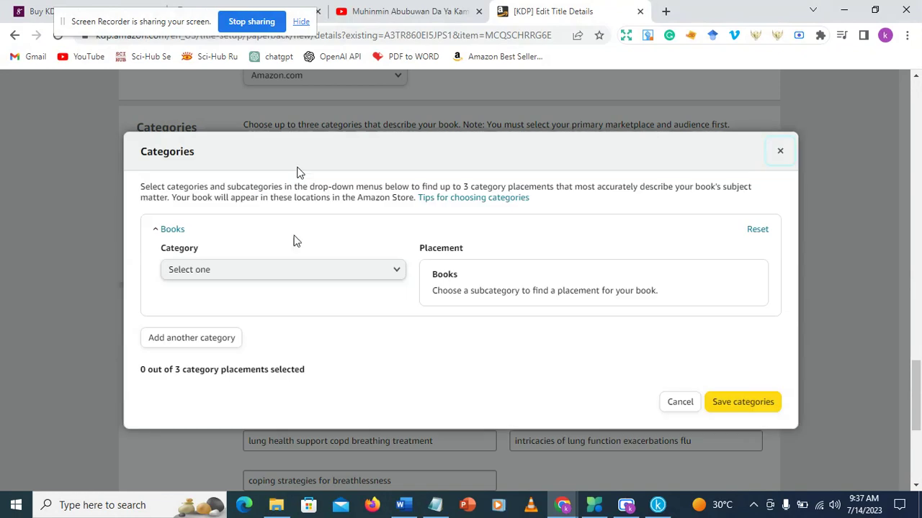
{"action": "left_click", "coordinate": [373, 269]}
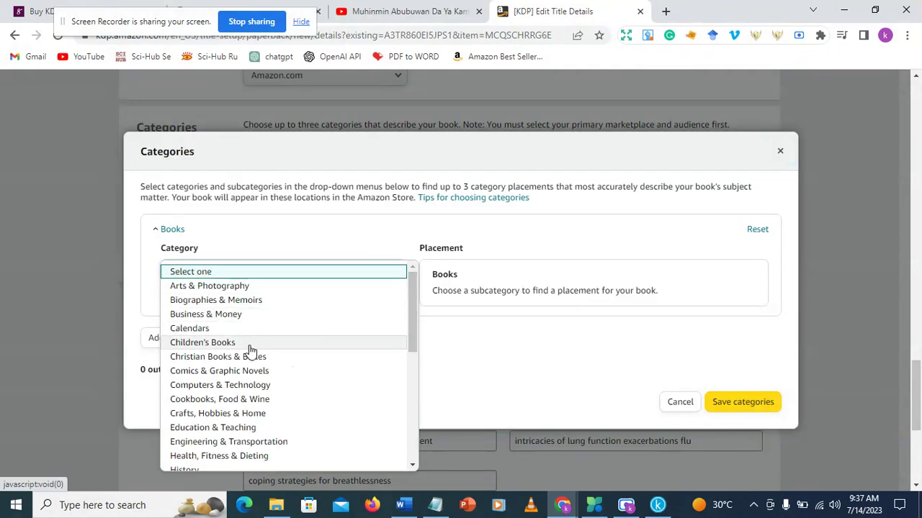
{"action": "scroll", "coordinate": [242, 437], "scroll_direction": "down", "scroll_amount": 1}
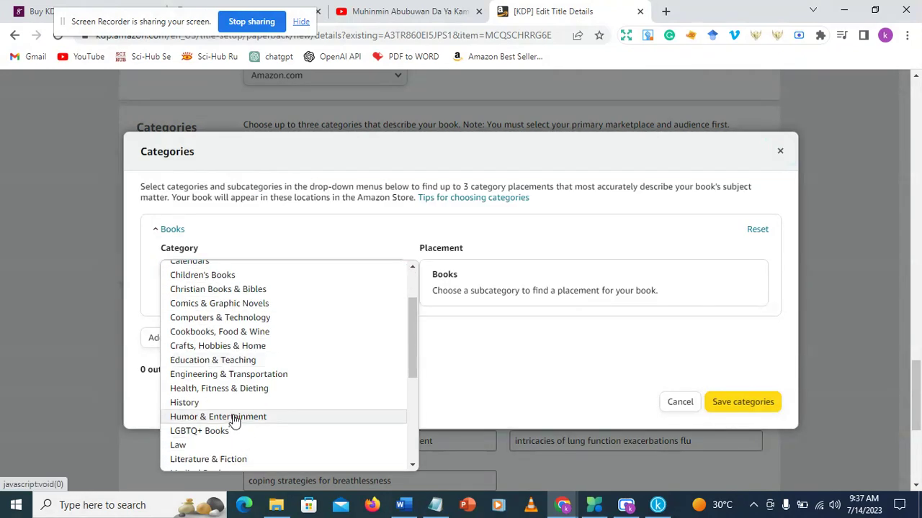
{"action": "left_click", "coordinate": [238, 389]}
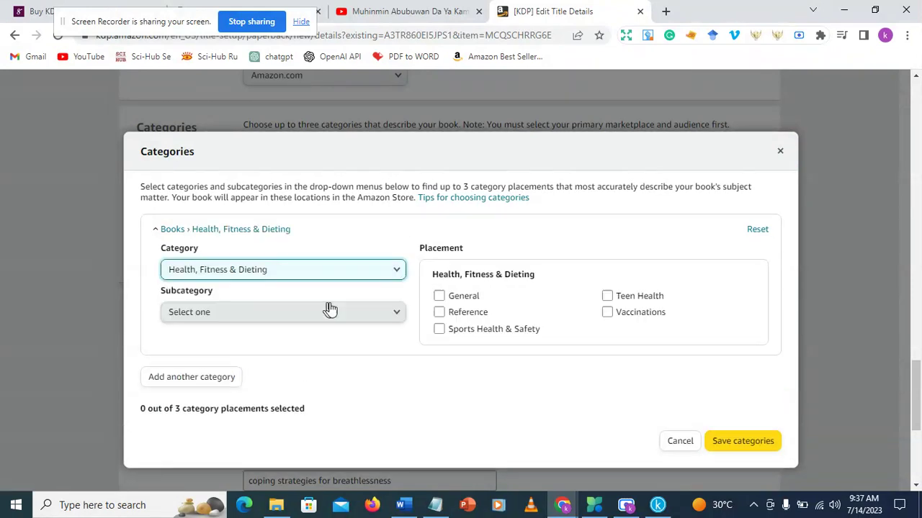
{"action": "left_click", "coordinate": [366, 311]}
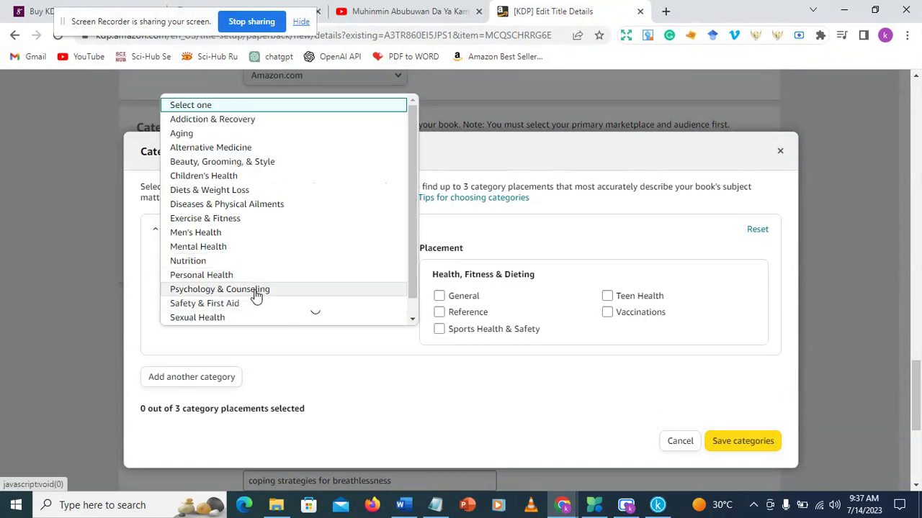
{"action": "left_click", "coordinate": [241, 206]}
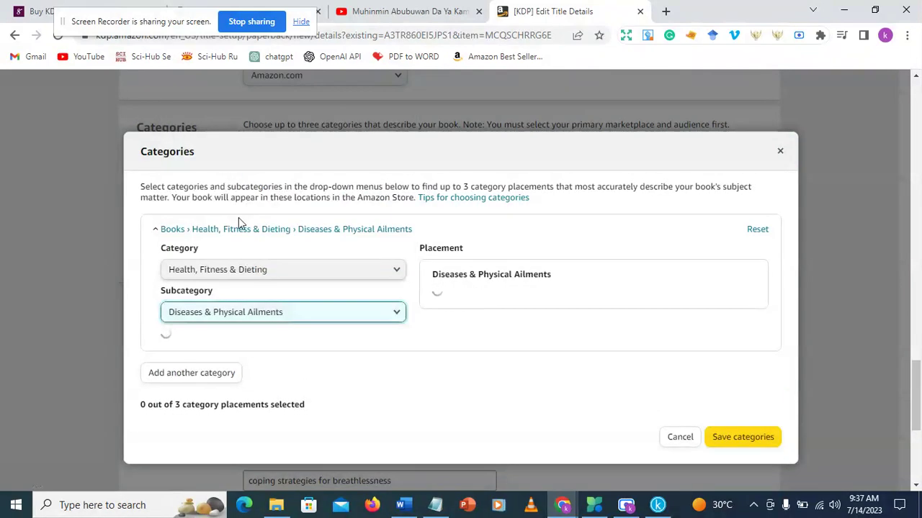
{"action": "scroll", "coordinate": [530, 370], "scroll_direction": "down", "scroll_amount": 3}
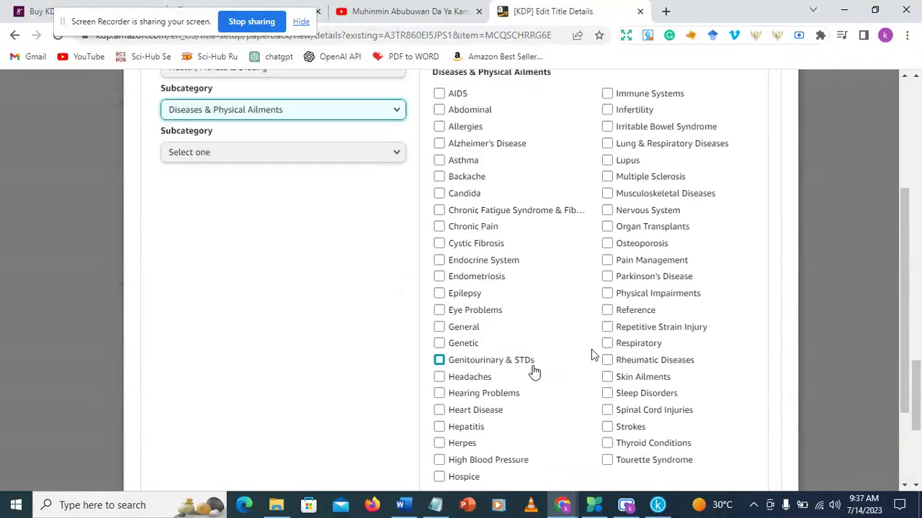
{"action": "left_click", "coordinate": [648, 348]}
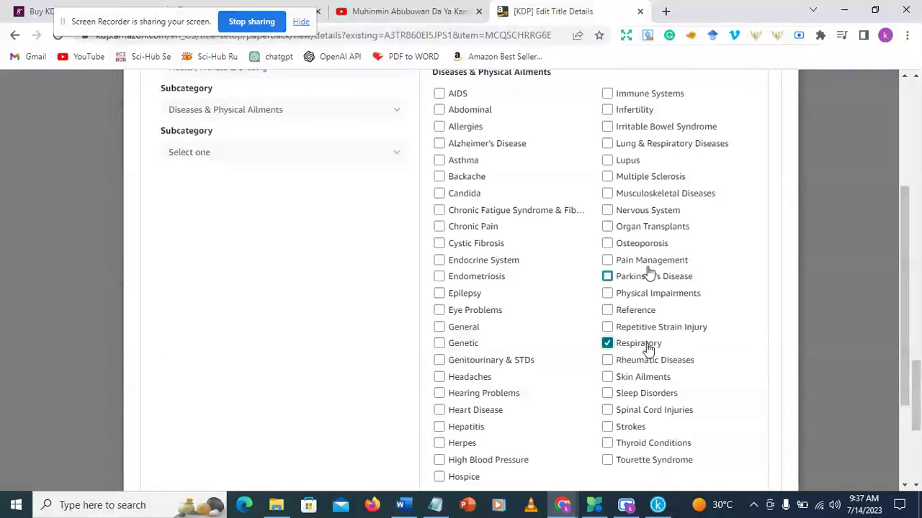
{"action": "left_click", "coordinate": [646, 148]}
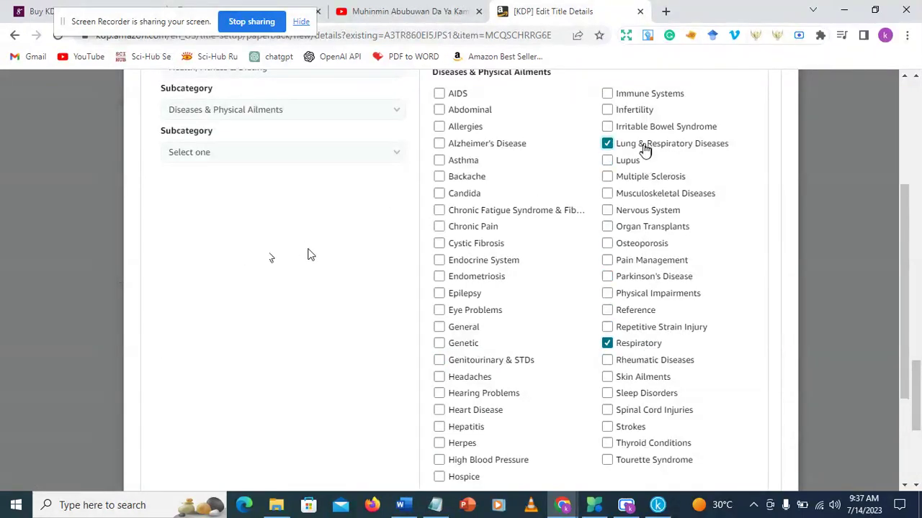
Add another category, Medical Books › Medicine › Internal Medicine, with the placement Pulmonary, and save the categories
{"action": "scroll", "coordinate": [363, 429], "scroll_direction": "down", "scroll_amount": 2}
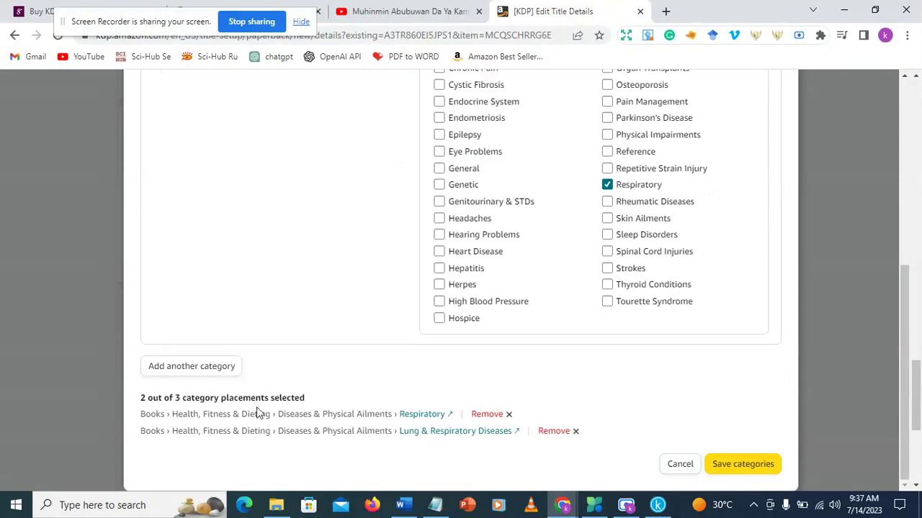
{"action": "left_click", "coordinate": [193, 368]}
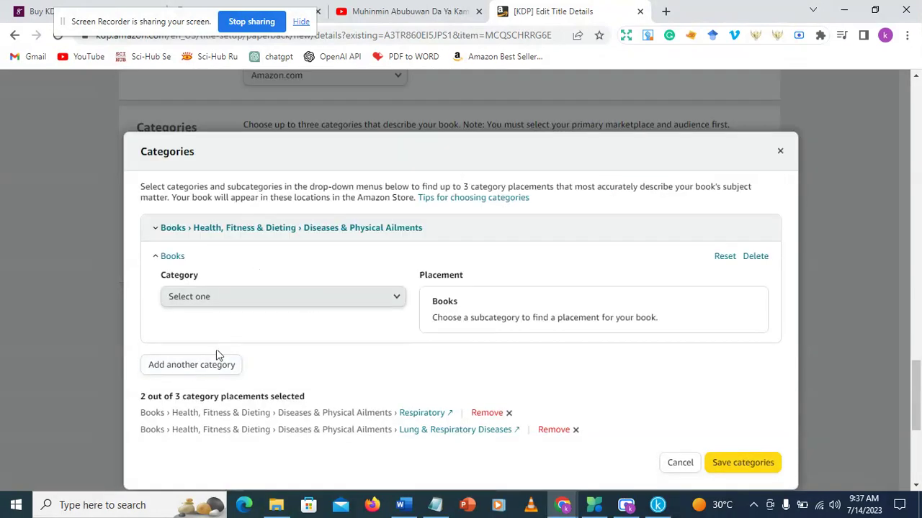
{"action": "left_click", "coordinate": [319, 298]}
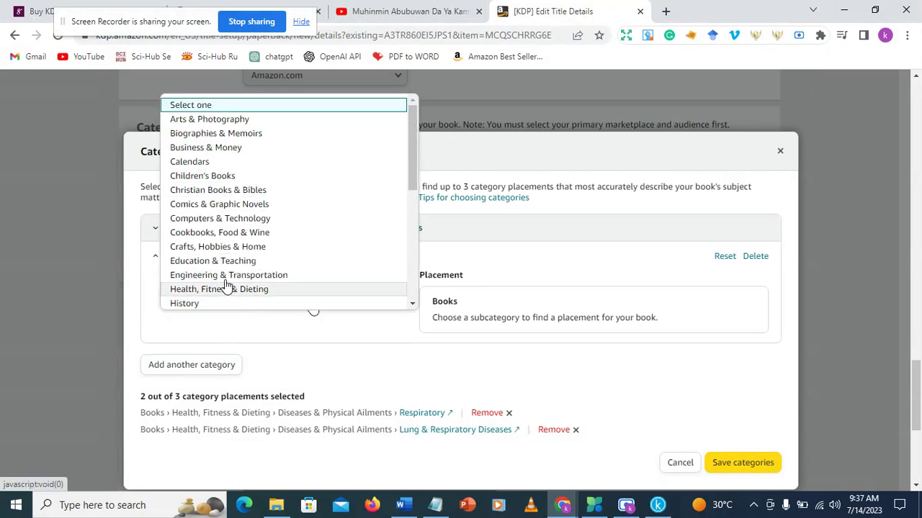
{"action": "scroll", "coordinate": [237, 231], "scroll_direction": "down", "scroll_amount": 3}
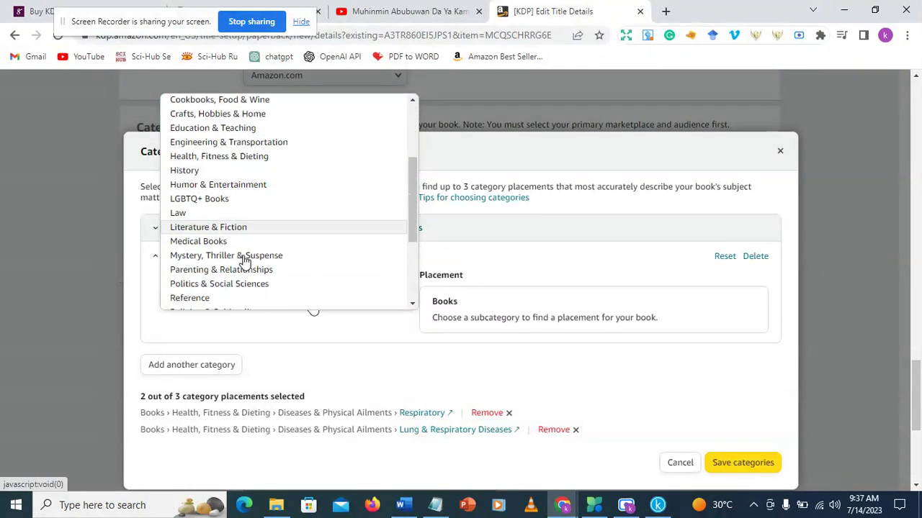
{"action": "left_click", "coordinate": [229, 240]}
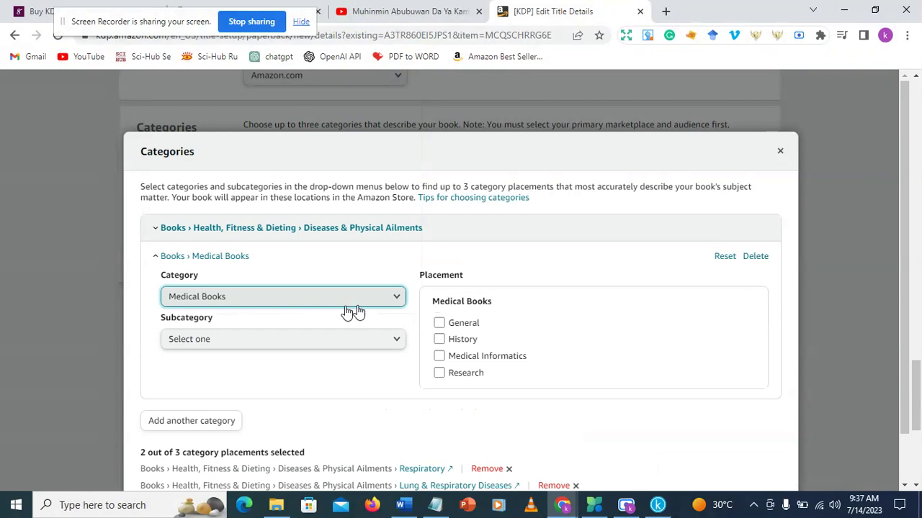
{"action": "left_click", "coordinate": [290, 344]}
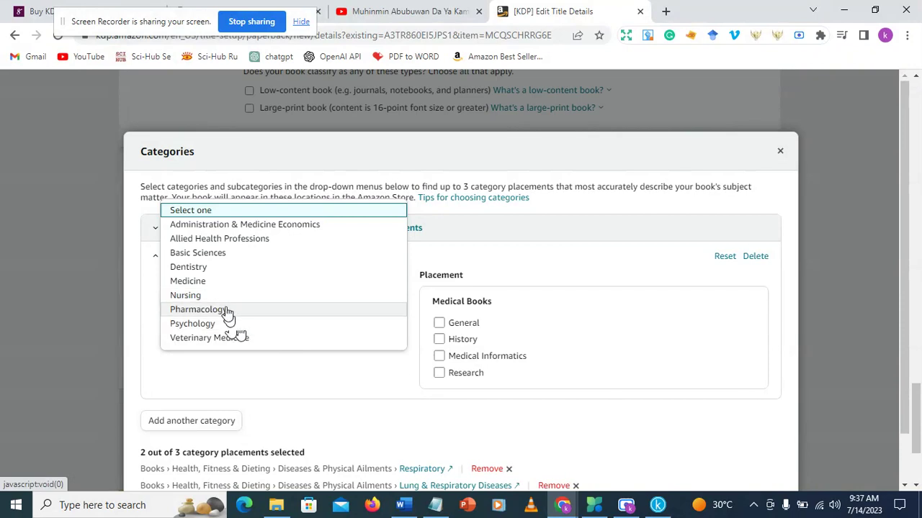
{"action": "left_click", "coordinate": [213, 282]}
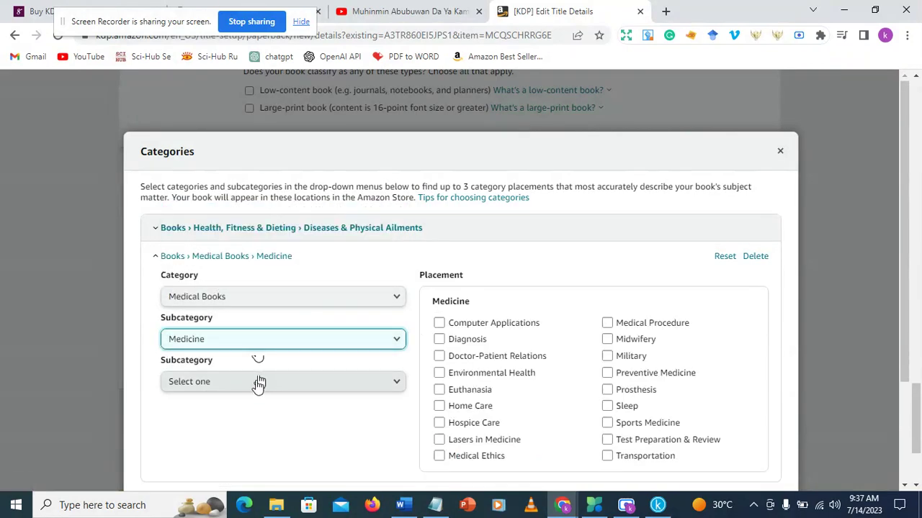
{"action": "left_click", "coordinate": [257, 382]}
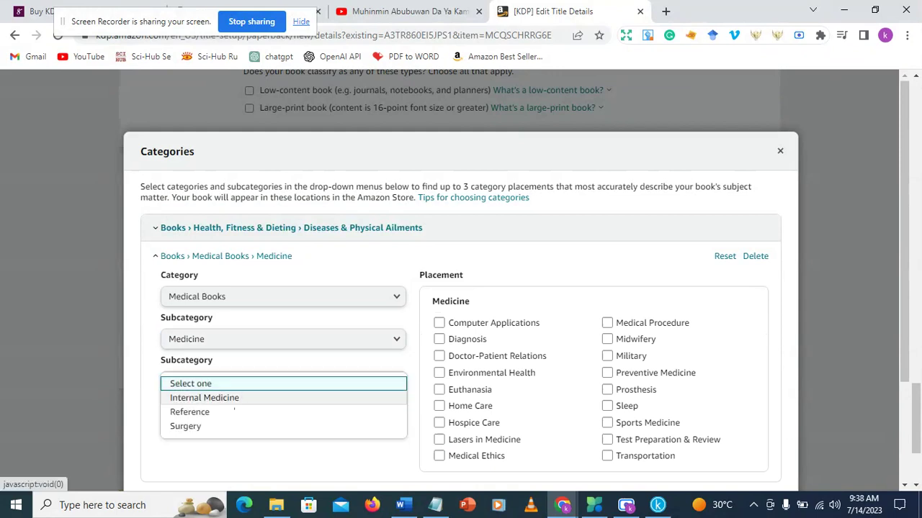
{"action": "left_click", "coordinate": [235, 399]}
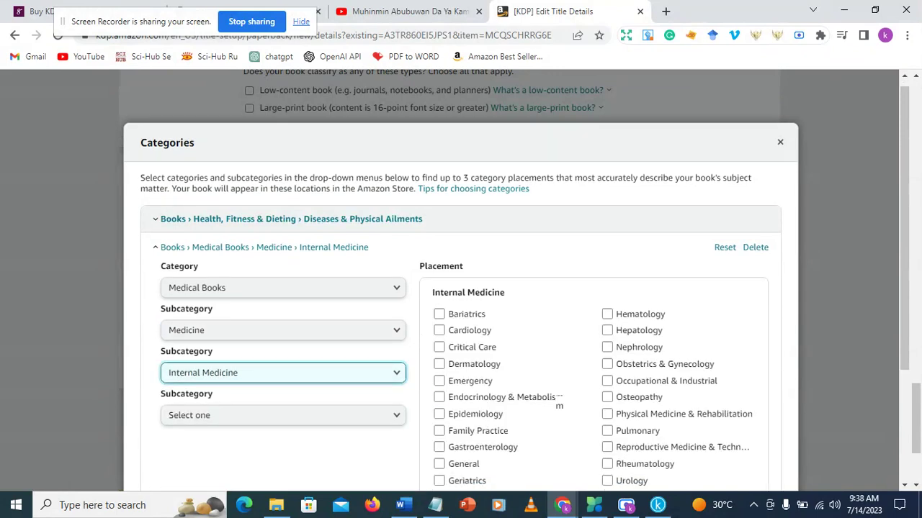
{"action": "scroll", "coordinate": [559, 405], "scroll_direction": "down", "scroll_amount": 2}
{"action": "left_click", "coordinate": [636, 307]}
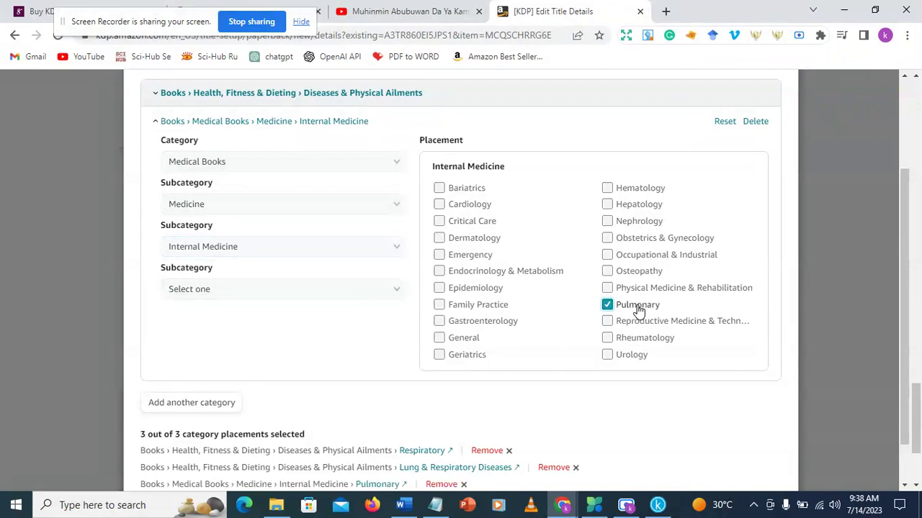
{"action": "scroll", "coordinate": [500, 362], "scroll_direction": "down", "scroll_amount": 1}
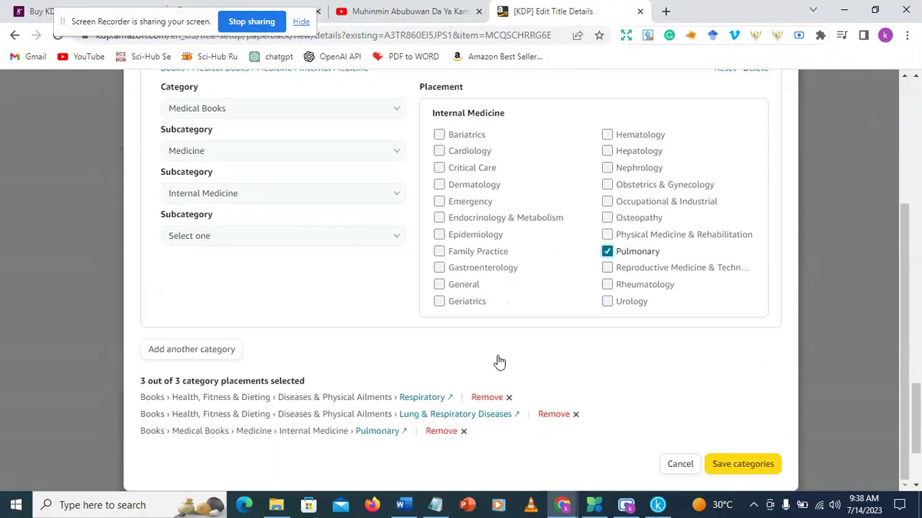
{"action": "left_click", "coordinate": [742, 464]}
Check the prefilled keywords, then save the paperback details and continue to the Paperback Content page
{"action": "scroll", "coordinate": [634, 348], "scroll_direction": "down", "scroll_amount": 2}
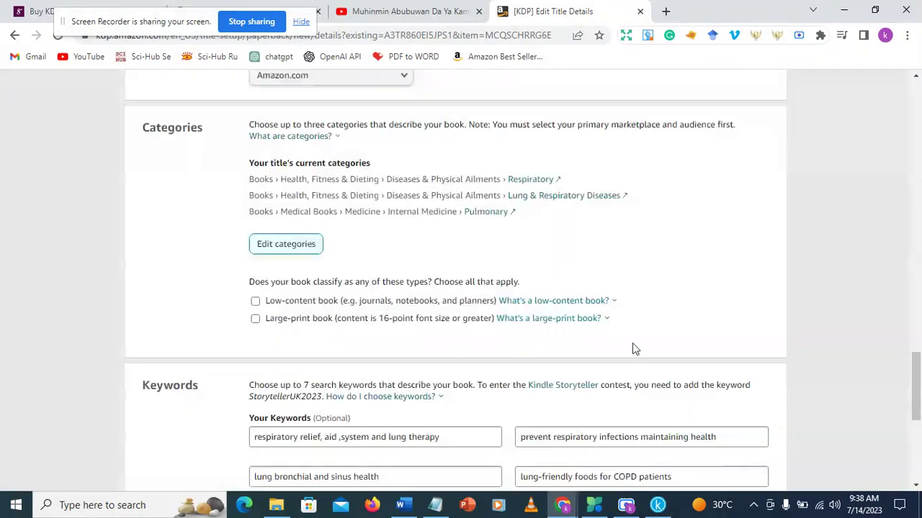
{"action": "scroll", "coordinate": [432, 248], "scroll_direction": "down", "scroll_amount": 5}
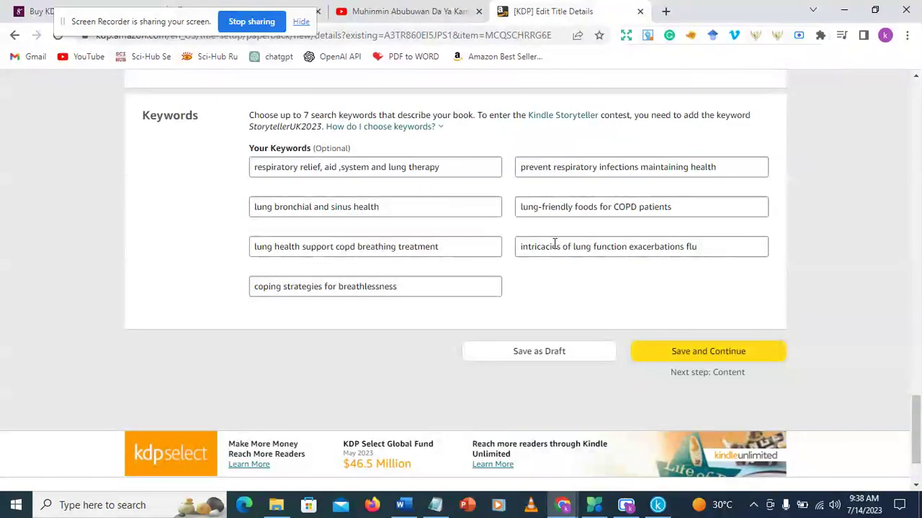
{"action": "scroll", "coordinate": [576, 288], "scroll_direction": "down", "scroll_amount": 2}
{"action": "left_click", "coordinate": [658, 255]}
{"action": "scroll", "coordinate": [848, 245], "scroll_direction": "up", "scroll_amount": 8}
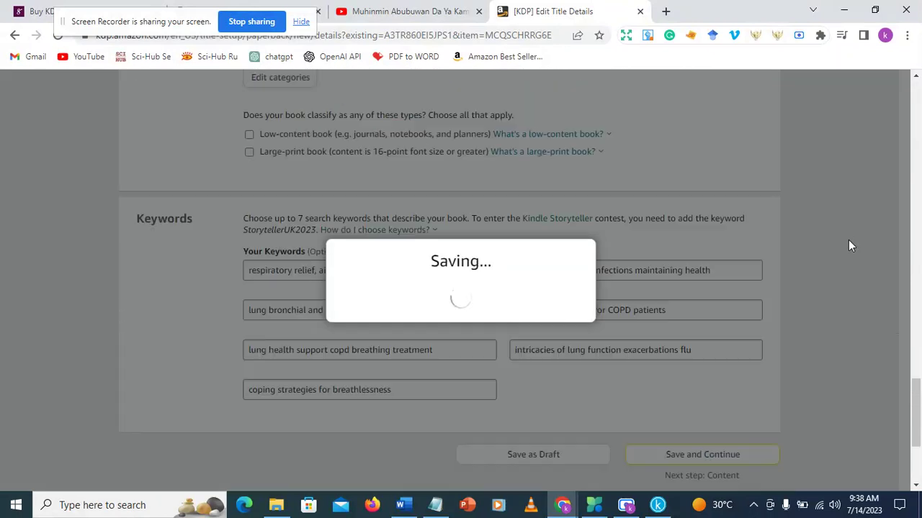
{"action": "scroll", "coordinate": [850, 246], "scroll_direction": "up", "scroll_amount": 2}
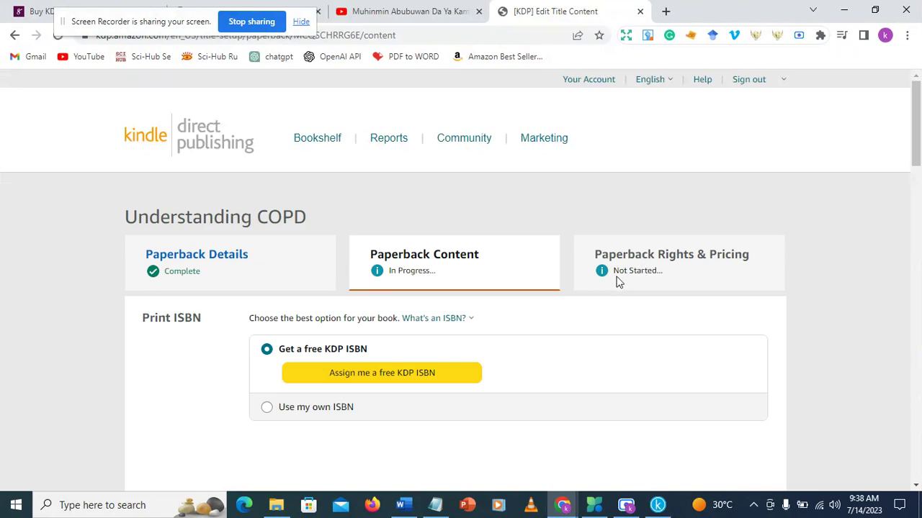
Assign a free KDP ISBN to the paperback and confirm the assignment
{"action": "scroll", "coordinate": [555, 317], "scroll_direction": "down", "scroll_amount": 1}
{"action": "left_click", "coordinate": [345, 308]}
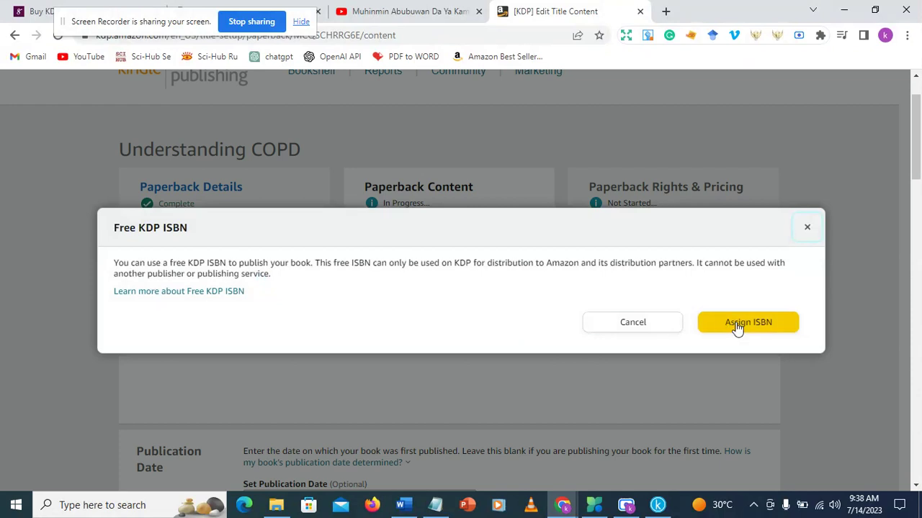
{"action": "left_click", "coordinate": [737, 327]}
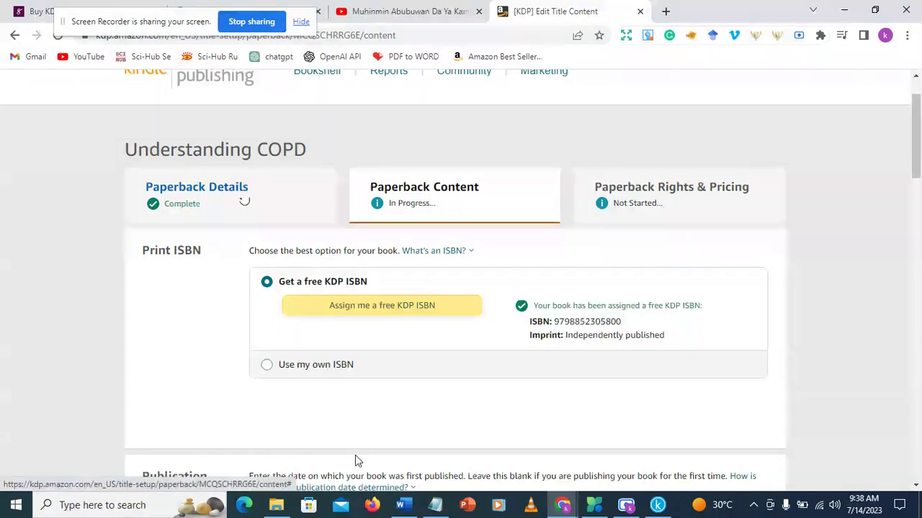
Switch to the manuscript in Word and export it as the PDF "copd question and answers" in the COPD folder, optimized for Standard
{"action": "left_click", "coordinate": [402, 507]}
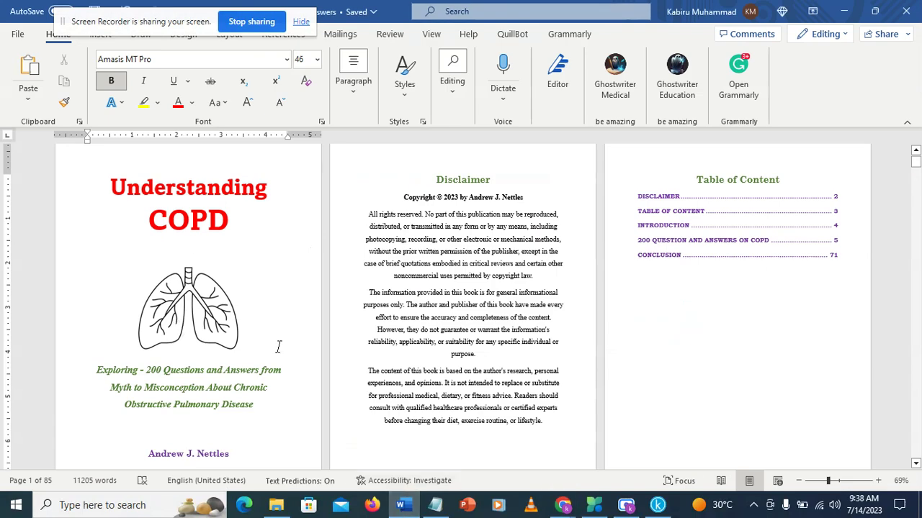
{"action": "scroll", "coordinate": [238, 280], "scroll_direction": "up", "scroll_amount": 1}
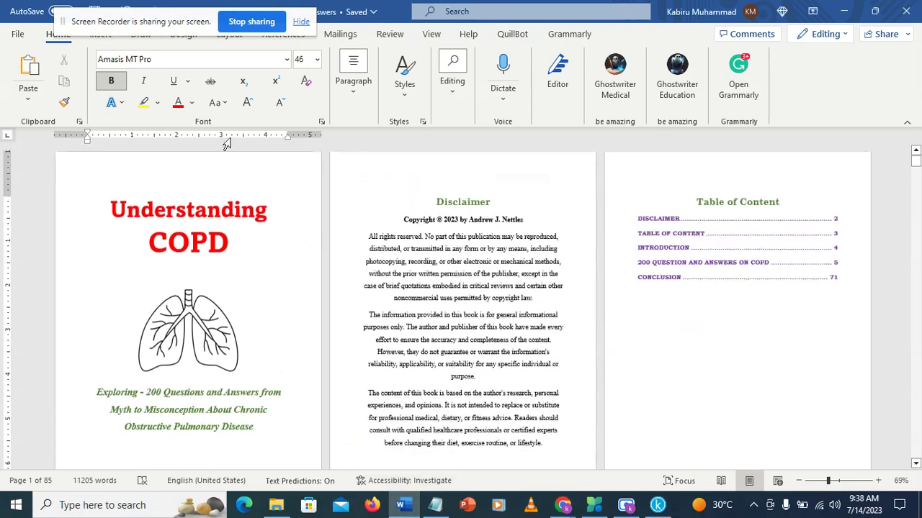
{"action": "left_click", "coordinate": [18, 36]}
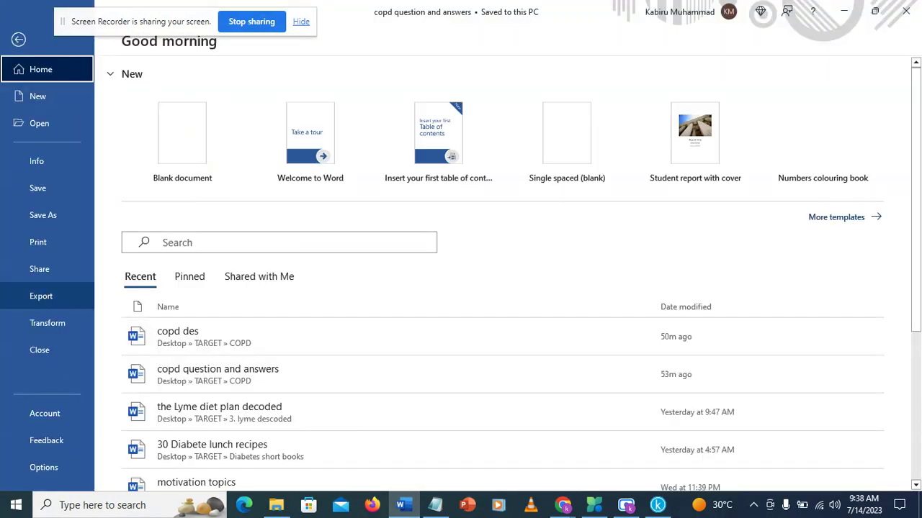
{"action": "left_click", "coordinate": [48, 300]}
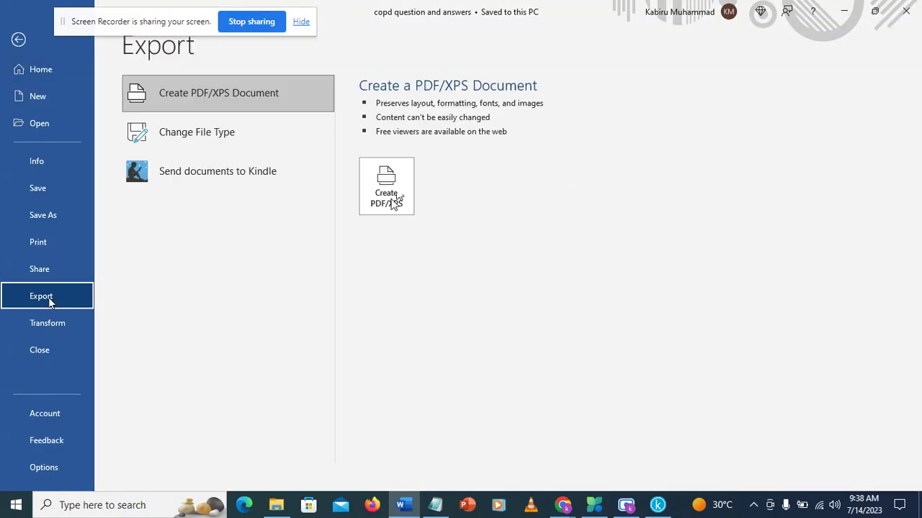
{"action": "left_click", "coordinate": [392, 199]}
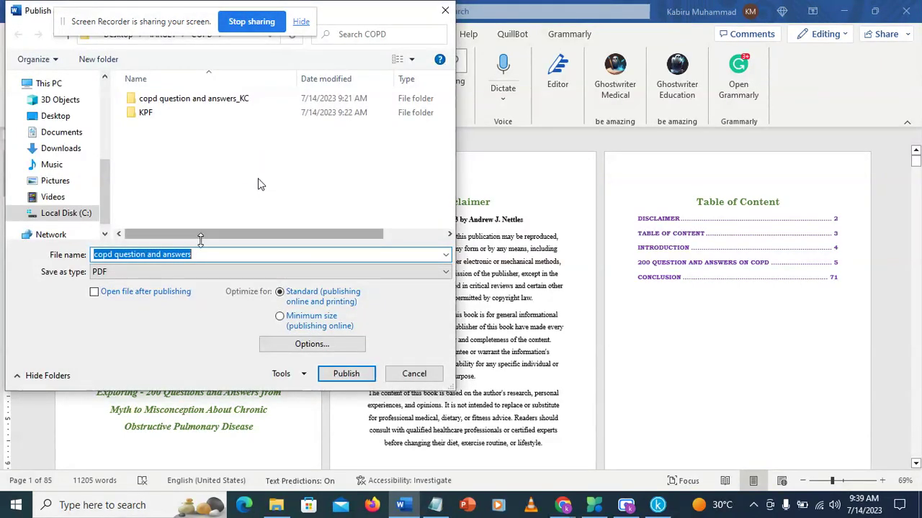
{"action": "left_click", "coordinate": [347, 375]}
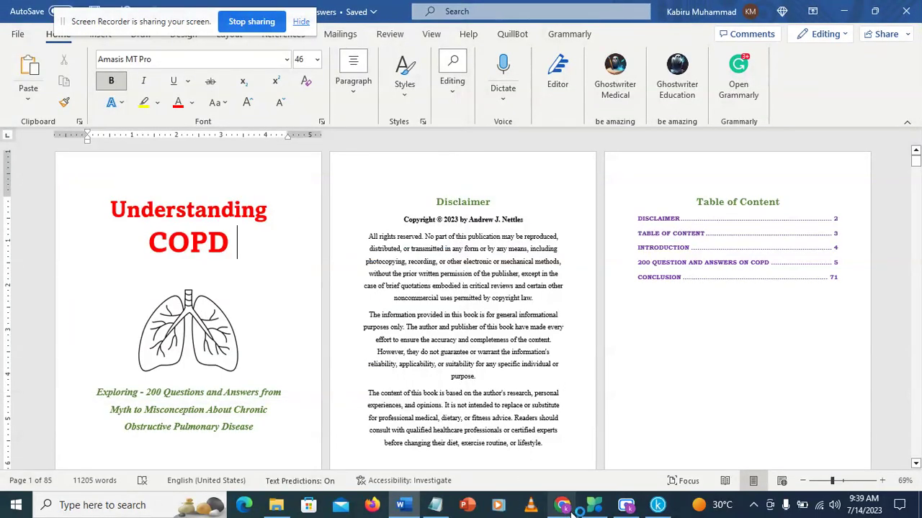
Return to KDP in Chrome, keep the default print options and upload the PDF "copd question and answers" as the paperback manuscript
{"action": "mouse_move", "coordinate": [565, 506]}
{"action": "left_click", "coordinate": [513, 452]}
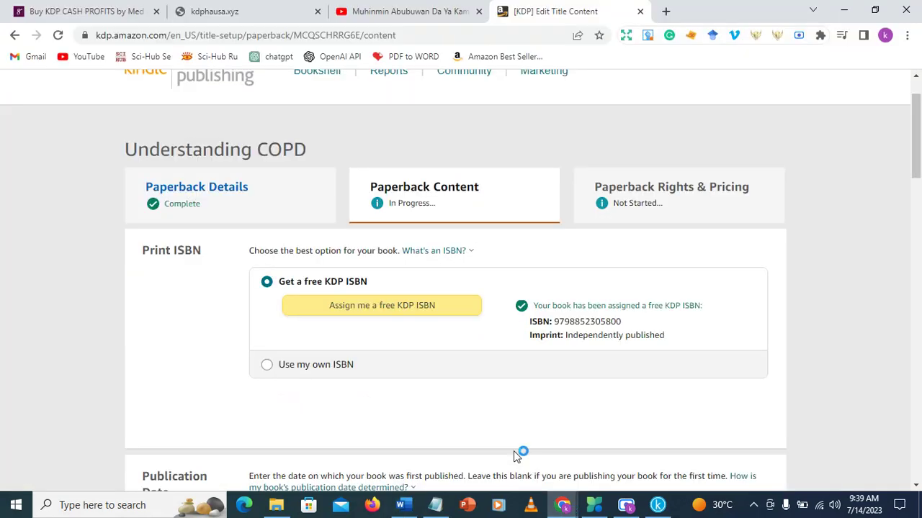
{"action": "scroll", "coordinate": [415, 323], "scroll_direction": "down", "scroll_amount": 3}
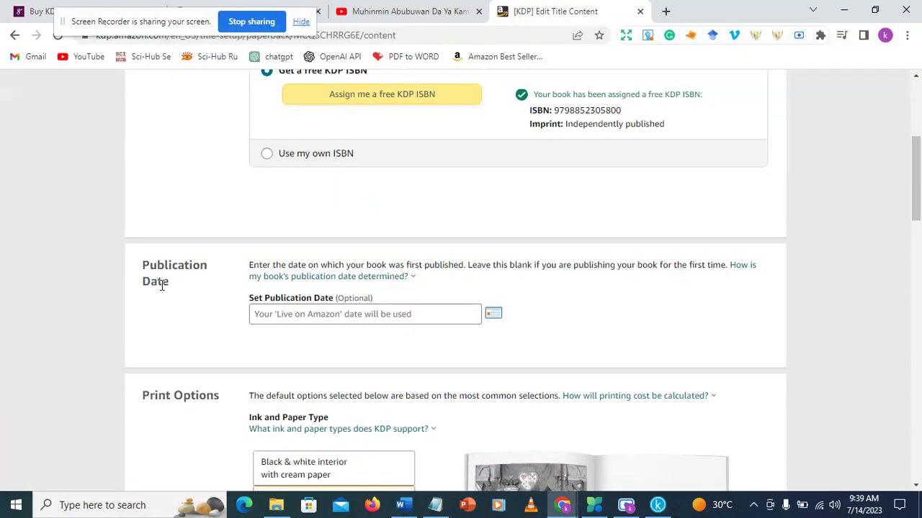
{"action": "scroll", "coordinate": [144, 267], "scroll_direction": "down", "scroll_amount": 2}
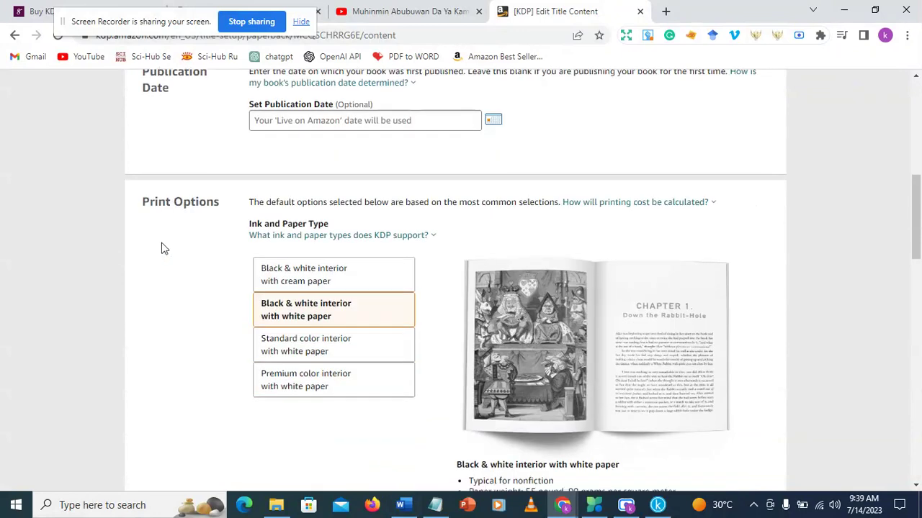
{"action": "scroll", "coordinate": [128, 299], "scroll_direction": "down", "scroll_amount": 4}
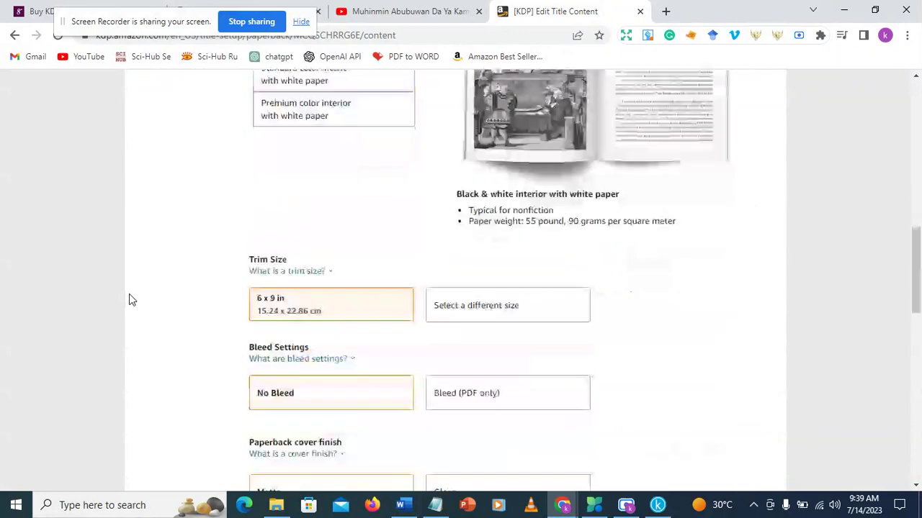
{"action": "scroll", "coordinate": [188, 338], "scroll_direction": "down", "scroll_amount": 3}
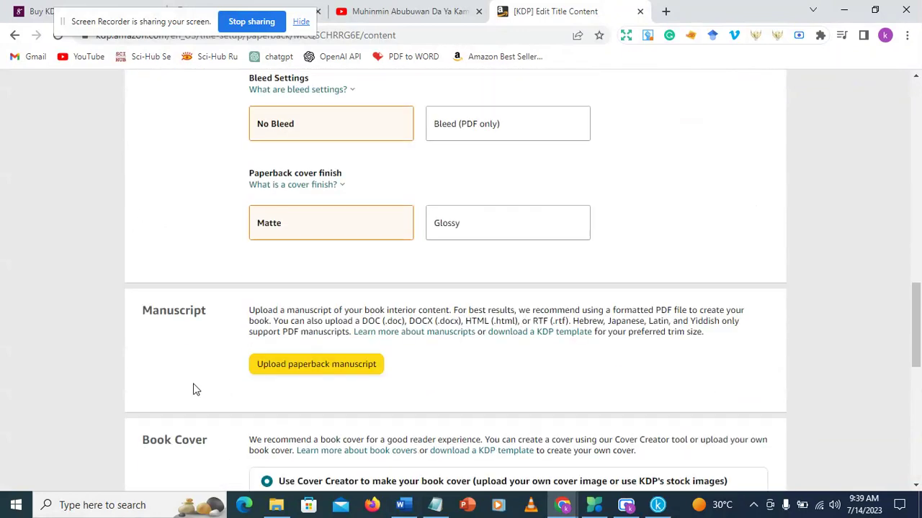
{"action": "scroll", "coordinate": [194, 388], "scroll_direction": "down", "scroll_amount": 2}
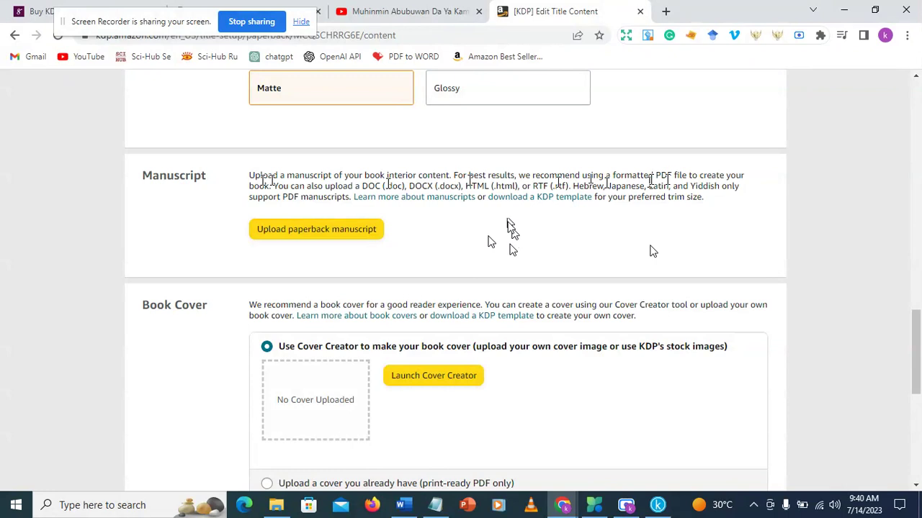
{"action": "left_click", "coordinate": [317, 229]}
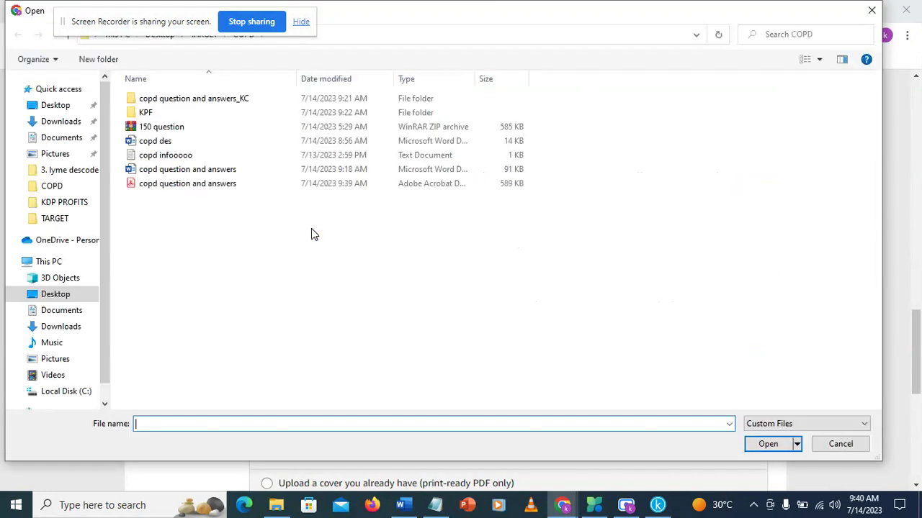
{"action": "left_click", "coordinate": [180, 189]}
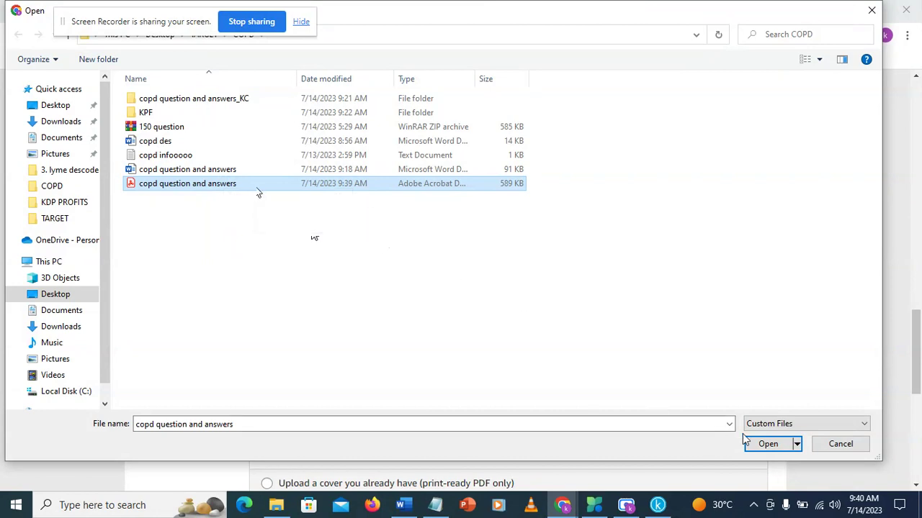
{"action": "left_click", "coordinate": [764, 444]}
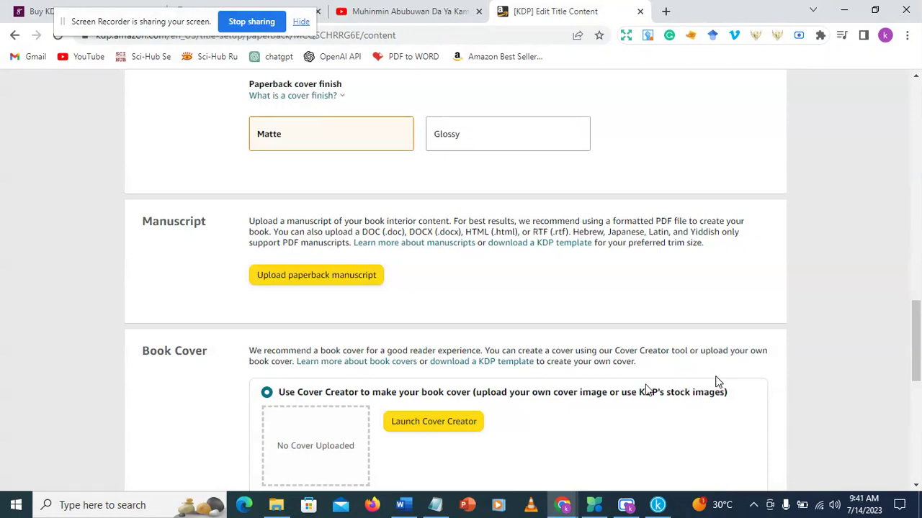
Copy the complete back cover text, from "Picture a life" to "let the transformation begin.", from the "copd infooooo" notes in Notepad
{"action": "scroll", "coordinate": [533, 410], "scroll_direction": "down", "scroll_amount": 1}
{"action": "scroll", "coordinate": [524, 402], "scroll_direction": "down", "scroll_amount": 1}
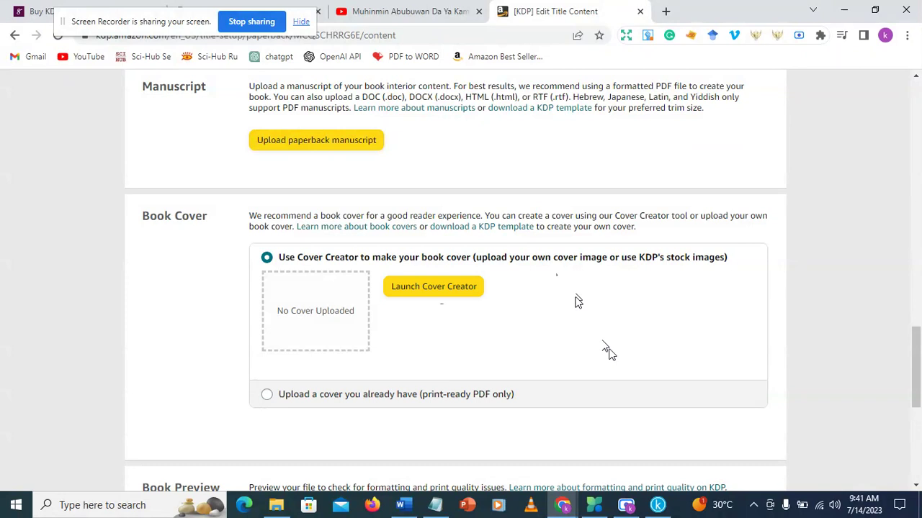
{"action": "left_click", "coordinate": [435, 507]}
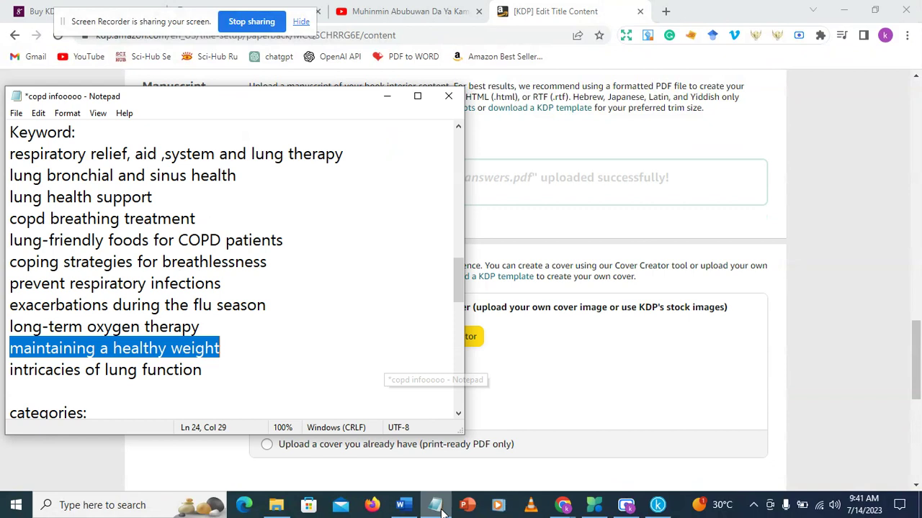
{"action": "left_click_drag", "start_coordinate": [353, 102], "coordinate": [619, 81]}
{"action": "scroll", "coordinate": [619, 81], "scroll_direction": "down", "scroll_amount": 1}
{"action": "scroll", "coordinate": [619, 85], "scroll_direction": "down", "scroll_amount": 6}
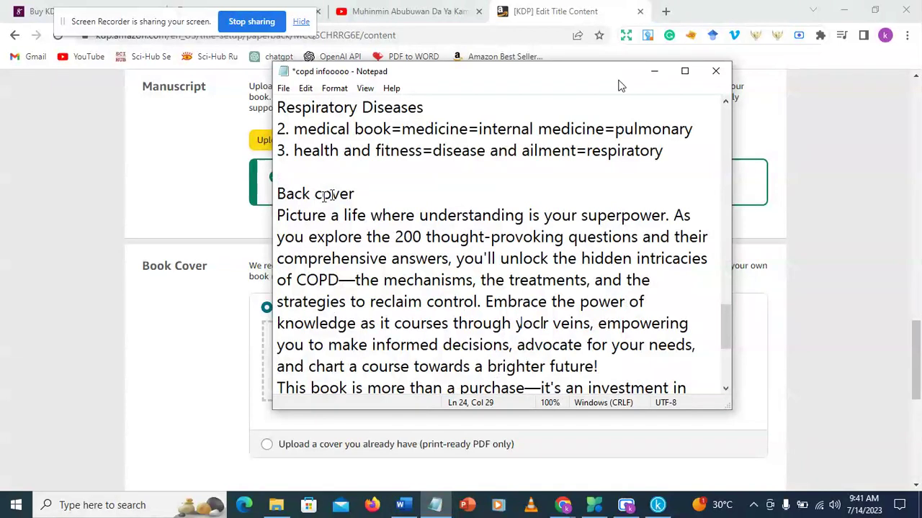
{"action": "left_click_drag", "start_coordinate": [275, 215], "coordinate": [681, 323]}
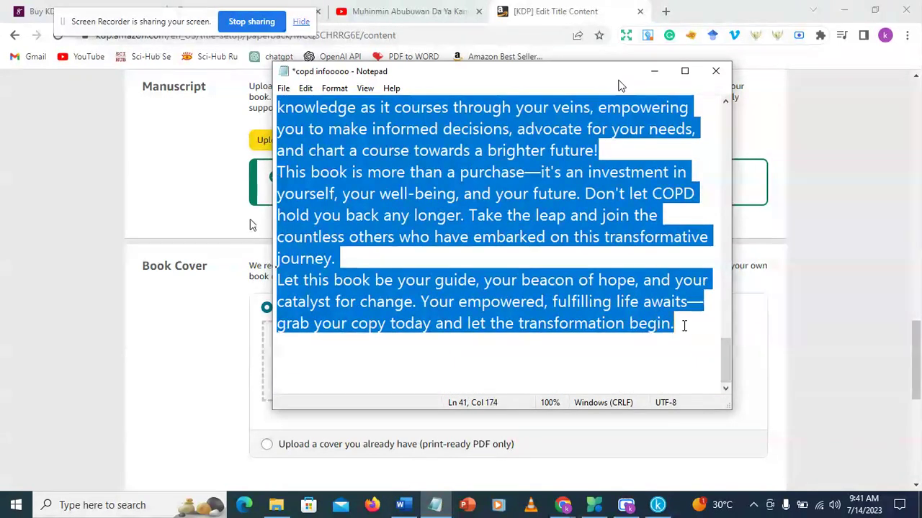
{"action": "right_click", "coordinate": [437, 187]}
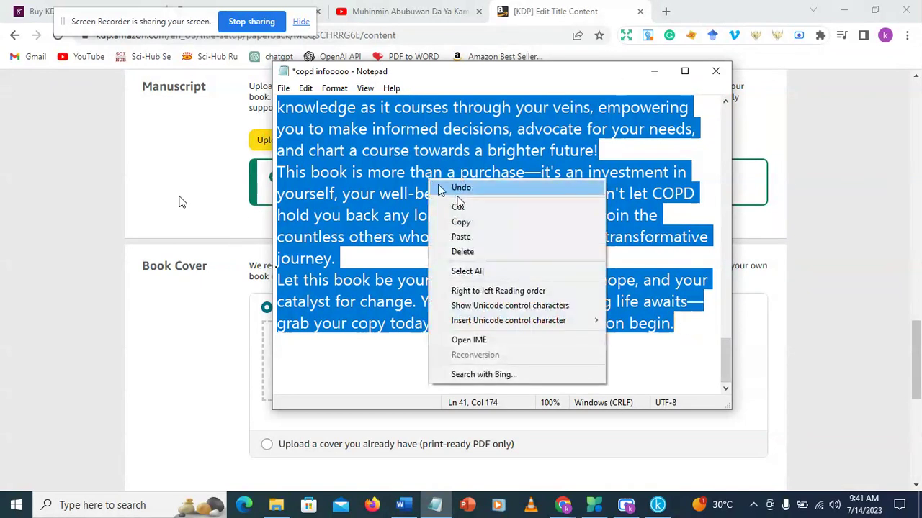
{"action": "left_click", "coordinate": [461, 222]}
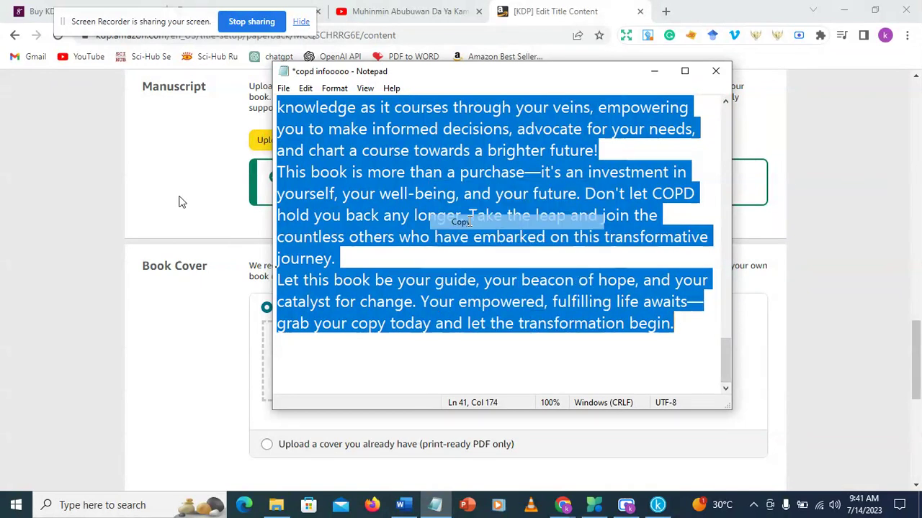
{"action": "left_click", "coordinate": [654, 71]}
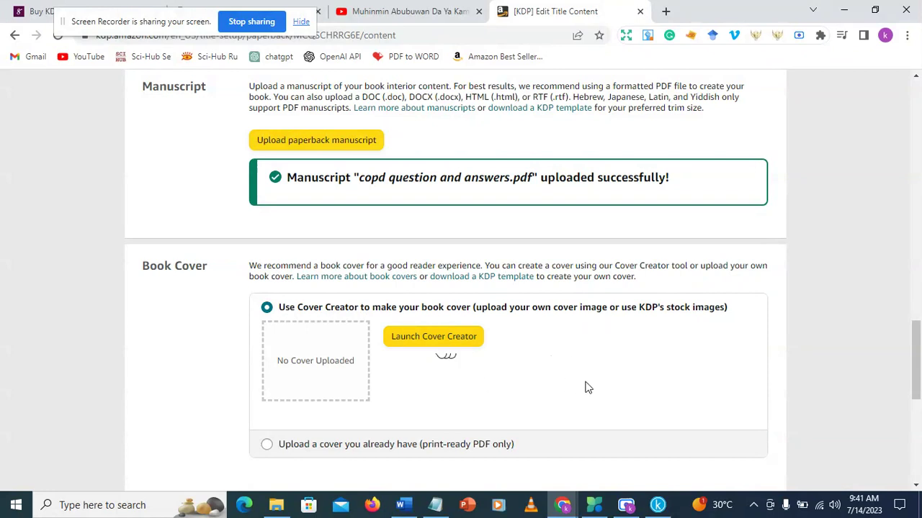
Launch Cover Creator for the book cover and load the JPG image "copd" from the computer
{"action": "scroll", "coordinate": [584, 385], "scroll_direction": "down", "scroll_amount": 2}
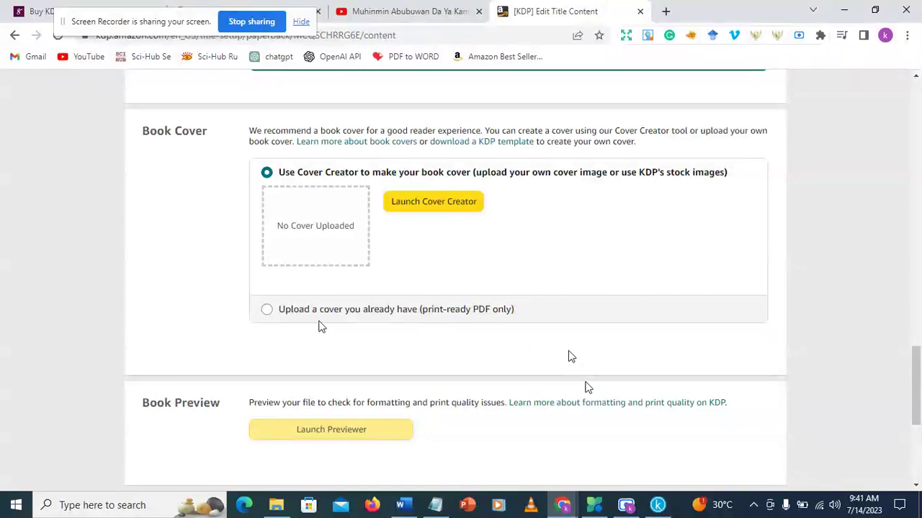
{"action": "left_click", "coordinate": [279, 315]}
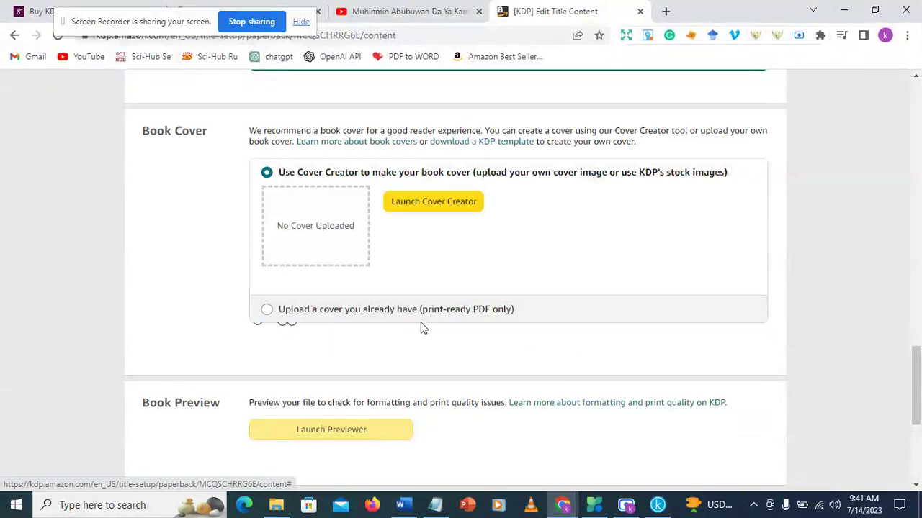
{"action": "left_click", "coordinate": [434, 207]}
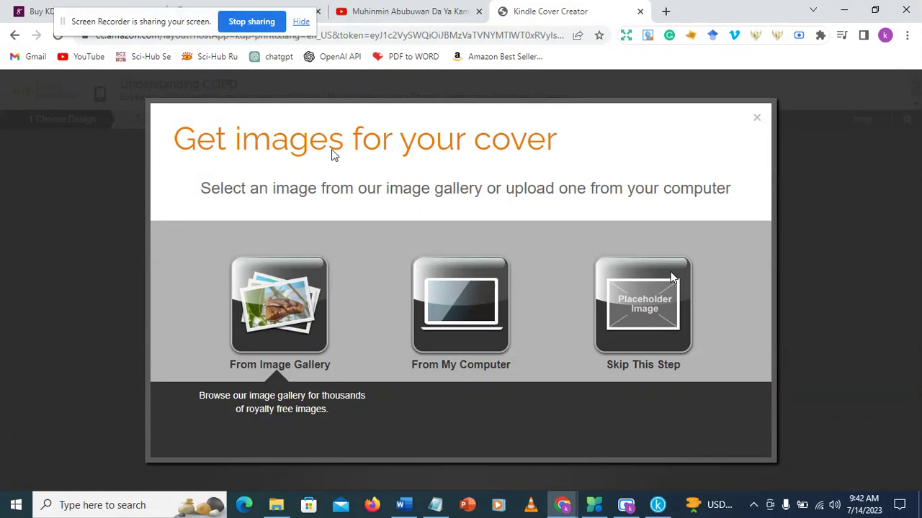
{"action": "left_click", "coordinate": [459, 321]}
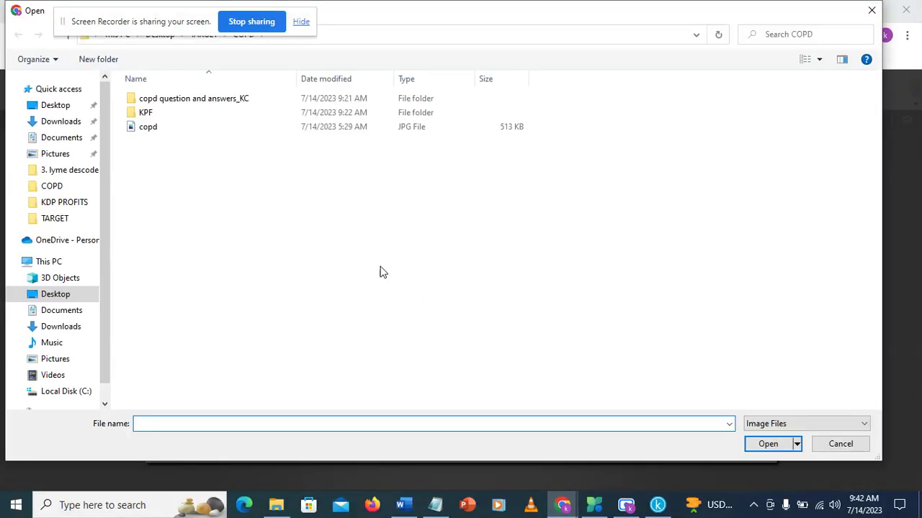
{"action": "left_click", "coordinate": [148, 133]}
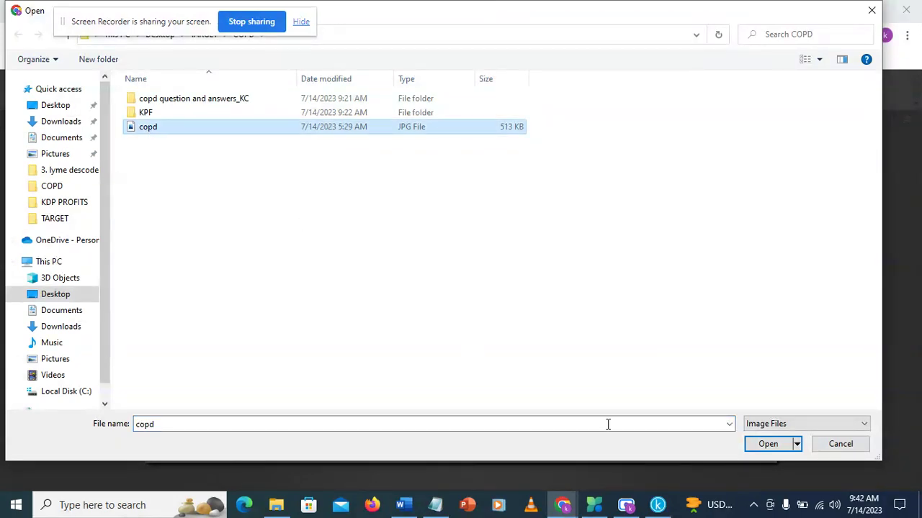
{"action": "left_click", "coordinate": [765, 444]}
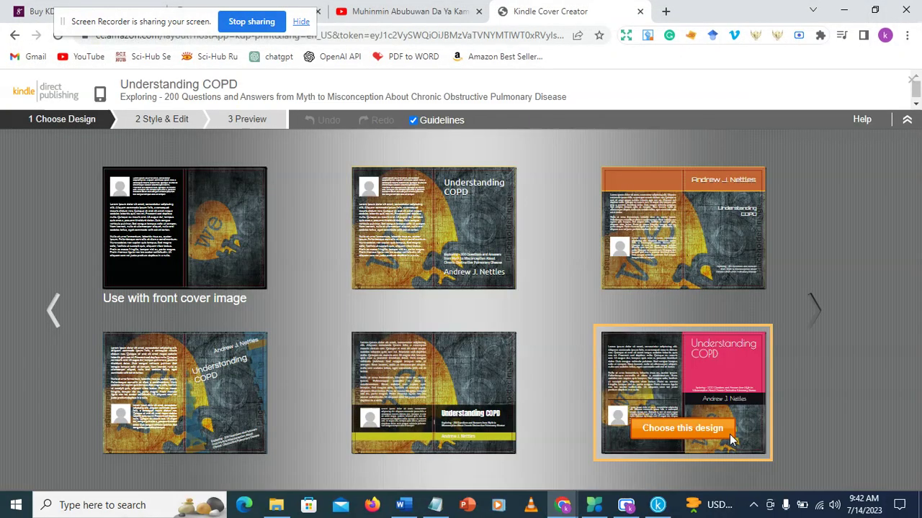
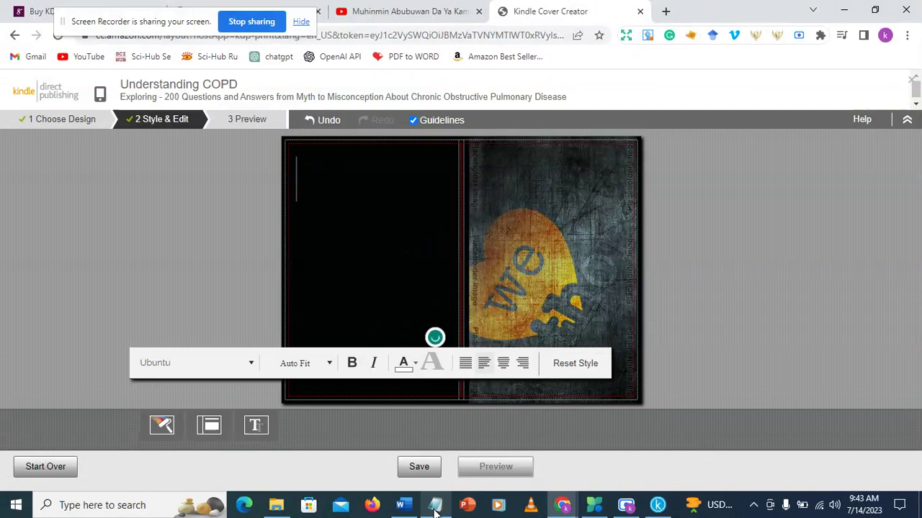
Insert the copied back cover text, beginning "Picture a life where understanding is your superpower", into the back cover's empty text area
{"action": "left_click", "coordinate": [437, 450]}
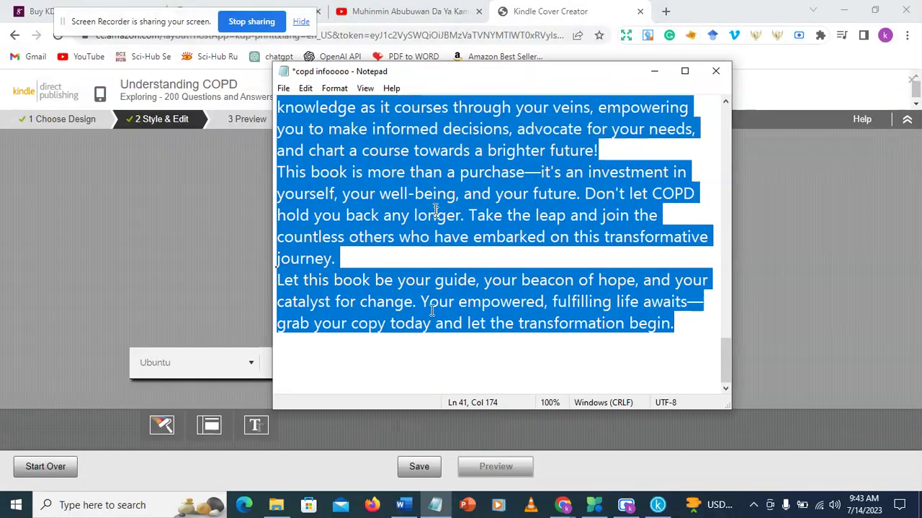
{"action": "key", "text": "alt+Tab"}
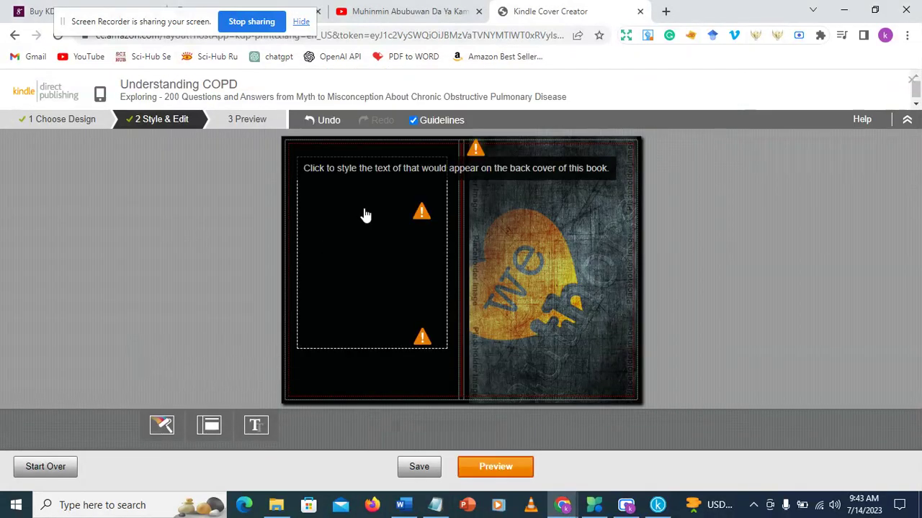
{"action": "left_click", "coordinate": [320, 190]}
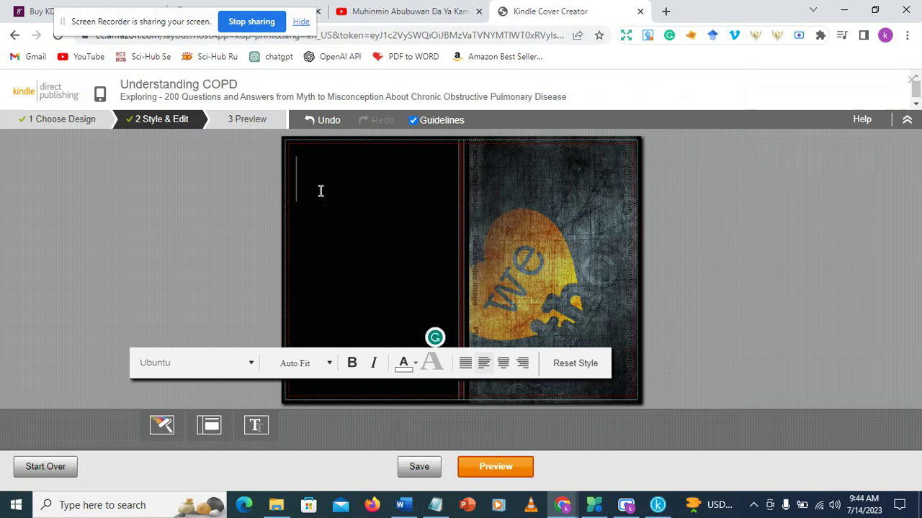
{"action": "type", "text": "Picture a life where understanding is your superpower. As you explore the 200 thought-provoking questions and their comprehensive answers, you'll unlock the hidden intricacies of COPD—the mechanisms, the treatments, and the strategies to reclaim control. Embrace the power of knowledge as it courses through your veins, empowering you to make informed decisions, advocate for your needs, and chart a course towards a brighter future! This book is more than a purchase—it's an investment in yourself, your well-being, and your future. Don't let COPD hold you back any longer. Take the leap and join the countless others who have embarked on this transformative journey. Let this book be your guide, your beacon of hope, and your catalyst for change. Your empowered, fulfilling life awaits—grab your copy today and let the transformation begin."}
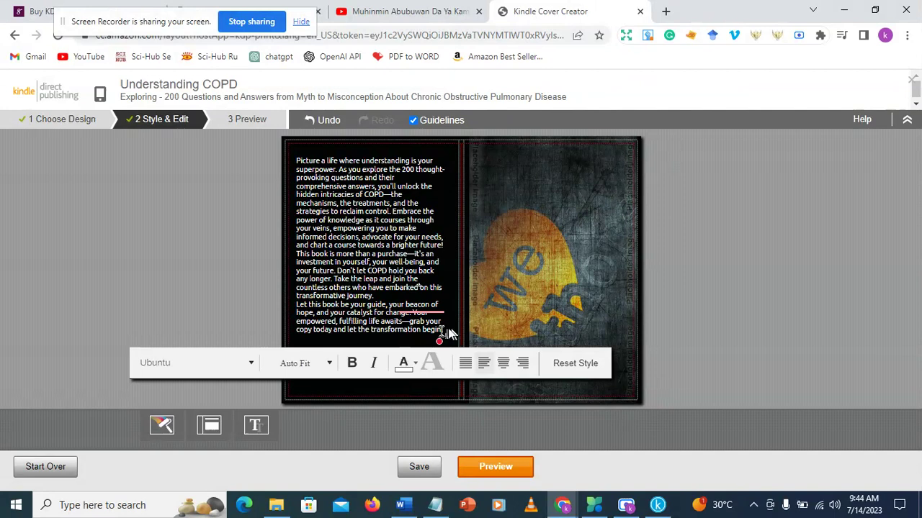
Select the entire back cover text, from "Picture a life" to "let the transformation begin.", and justify it
{"action": "key", "text": "ctrl+a"}
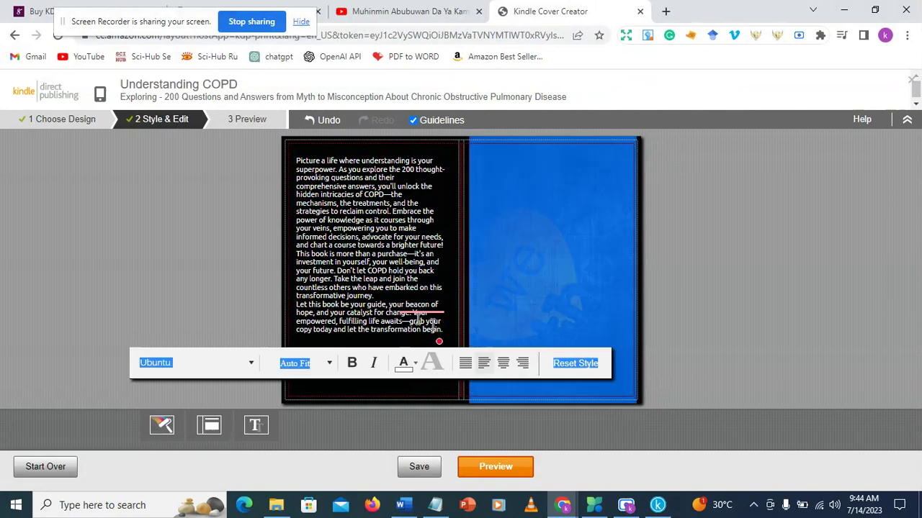
{"action": "left_click", "coordinate": [297, 165]}
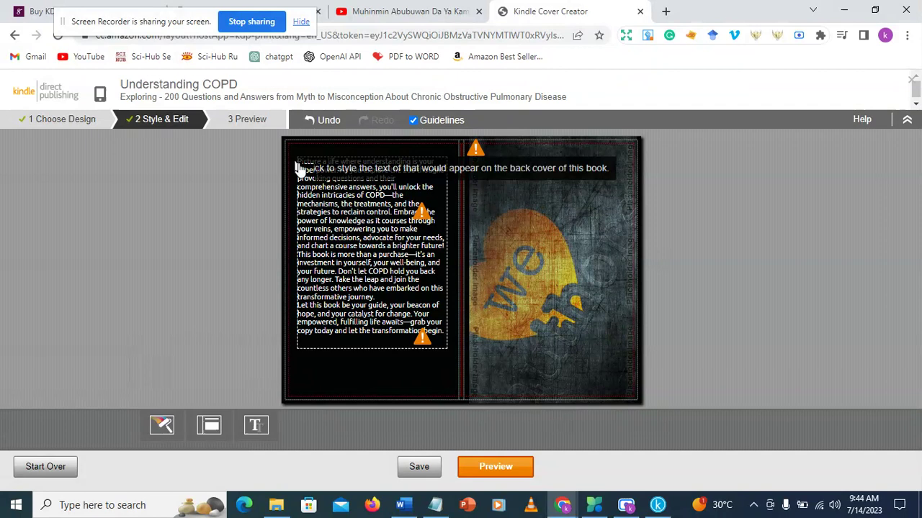
{"action": "left_click", "coordinate": [407, 304]}
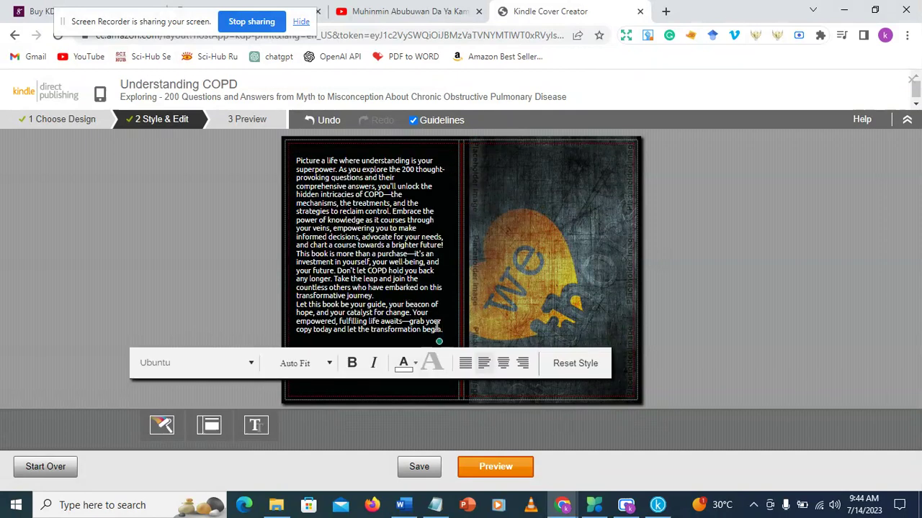
{"action": "left_click_drag", "start_coordinate": [442, 330], "coordinate": [296, 161]}
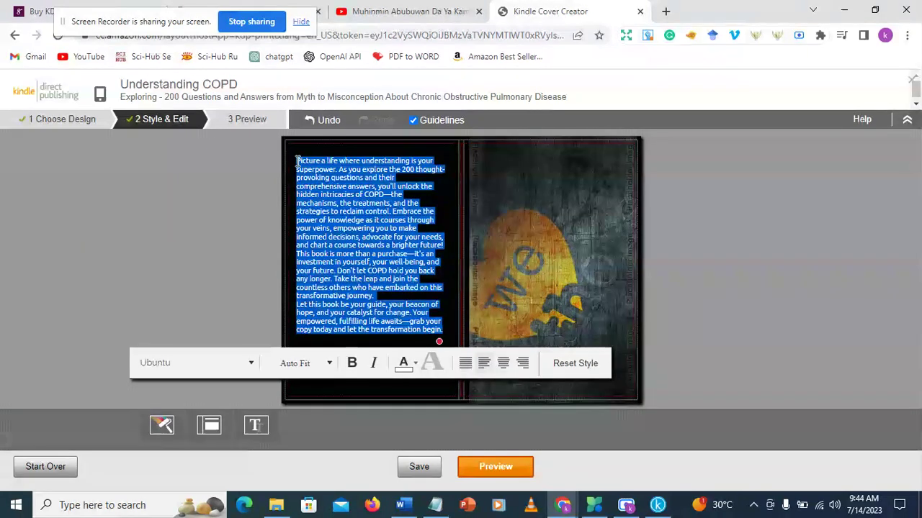
{"action": "left_click", "coordinate": [466, 364]}
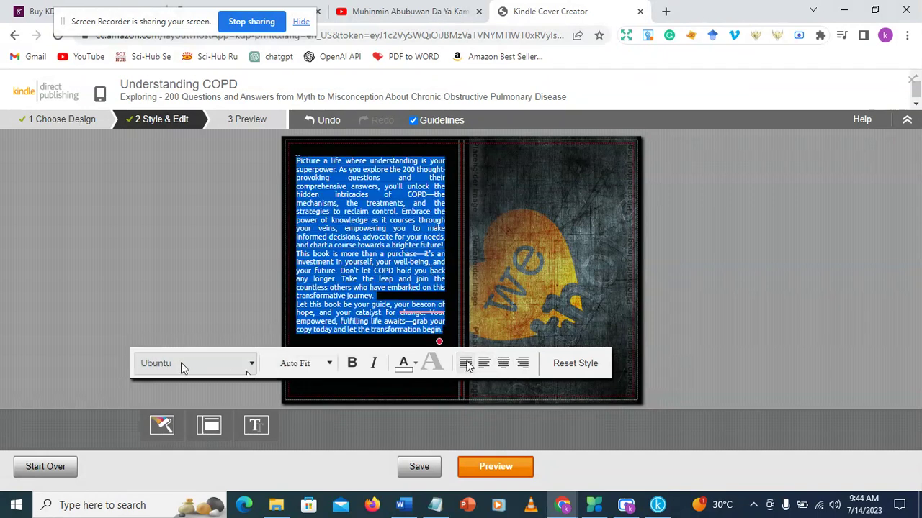
Set the selected back cover text in the Amaranth font and finish editing the text area
{"action": "left_click", "coordinate": [208, 364]}
{"action": "left_click", "coordinate": [252, 368]}
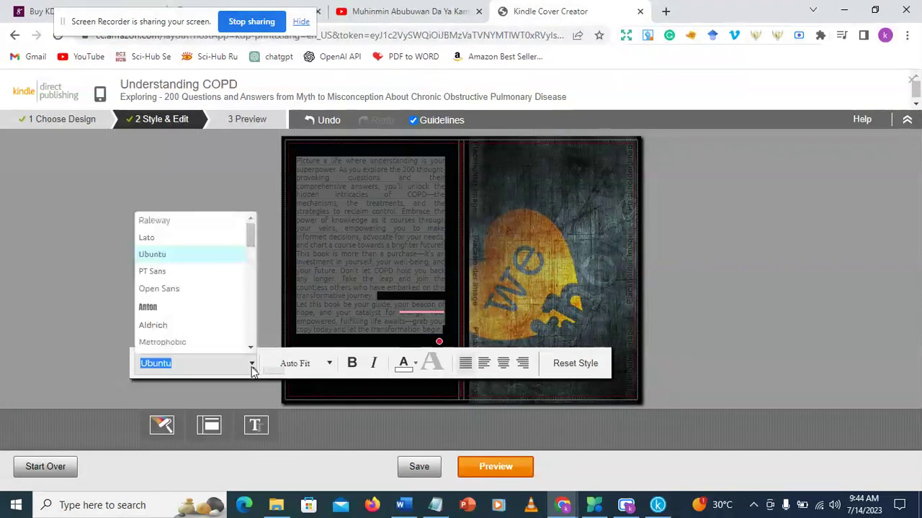
{"action": "scroll", "coordinate": [223, 306], "scroll_direction": "down", "scroll_amount": 10}
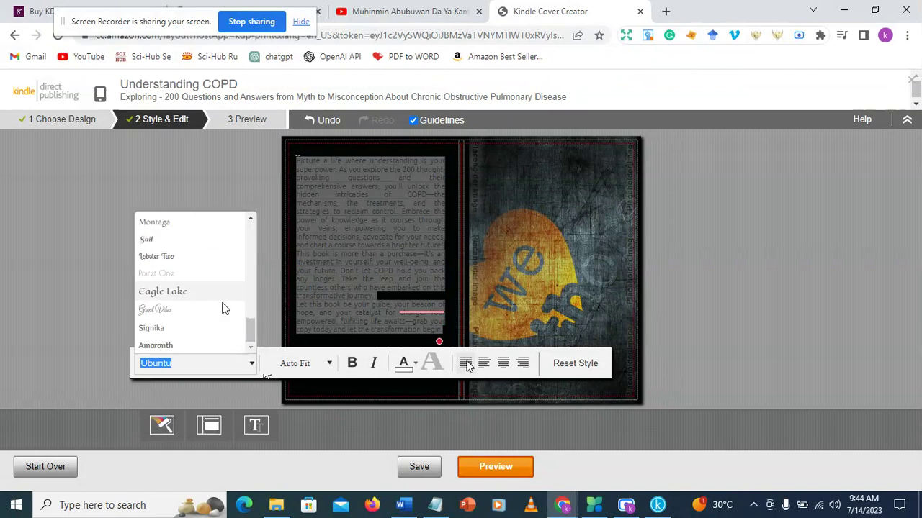
{"action": "left_click", "coordinate": [183, 347]}
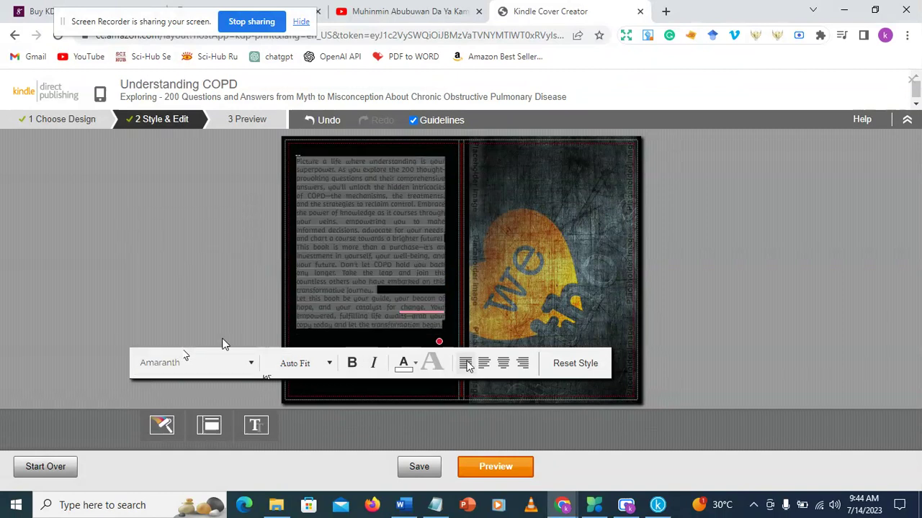
{"action": "left_click", "coordinate": [232, 293]}
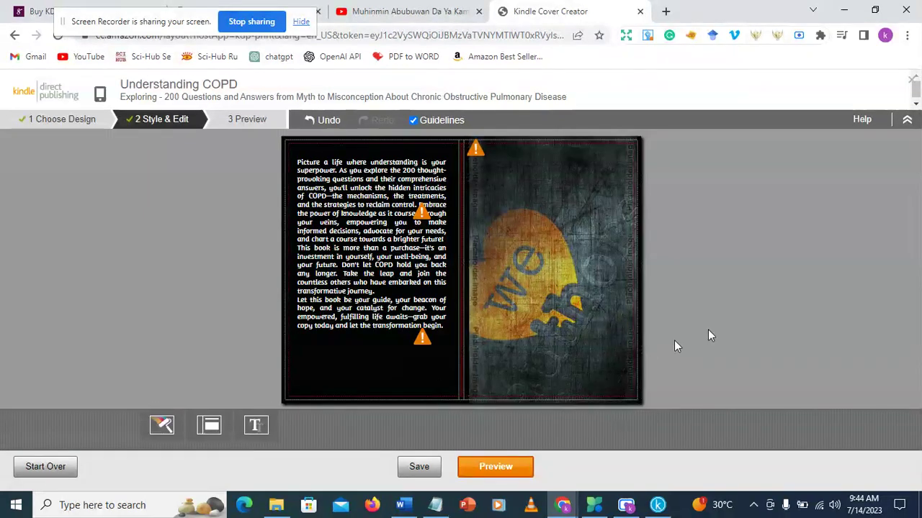
Save the styled cover design and build its full preview
{"action": "left_click", "coordinate": [424, 468]}
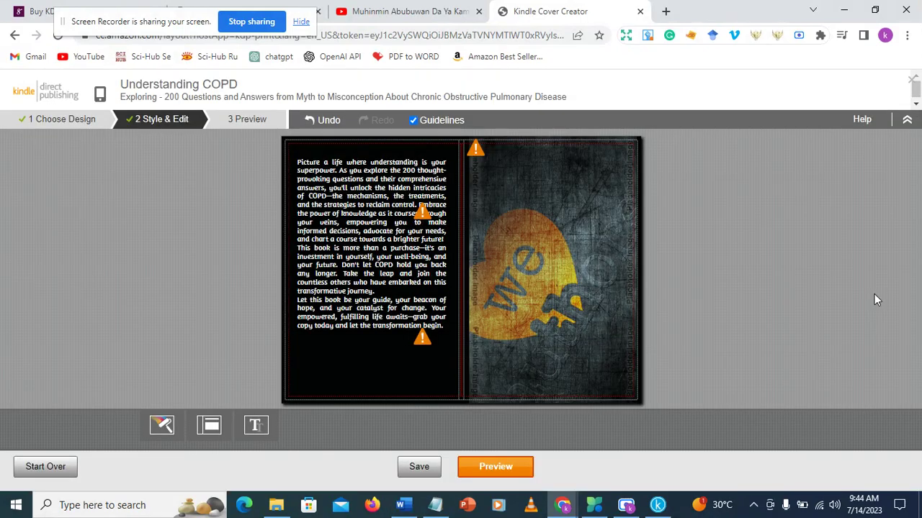
{"action": "left_click", "coordinate": [504, 467]}
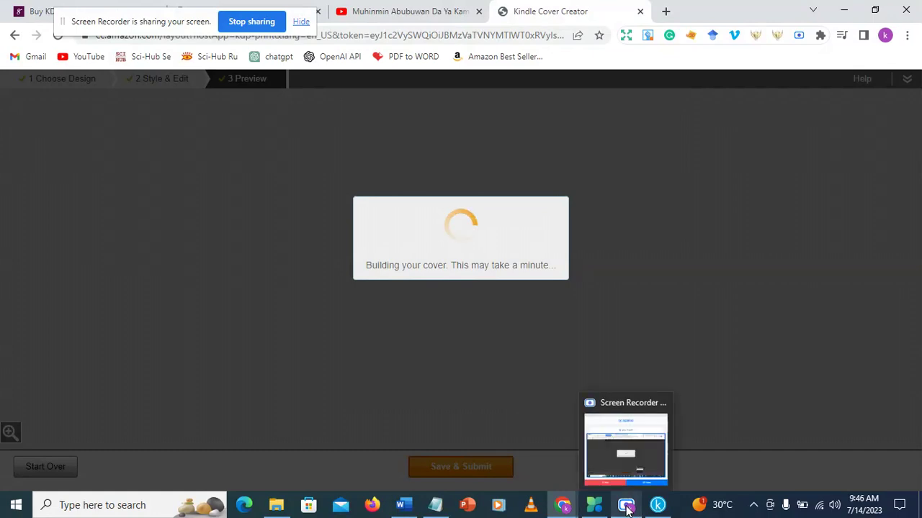
{"action": "left_click", "coordinate": [627, 508]}
{"action": "left_click", "coordinate": [658, 456]}
{"action": "left_click", "coordinate": [612, 451]}
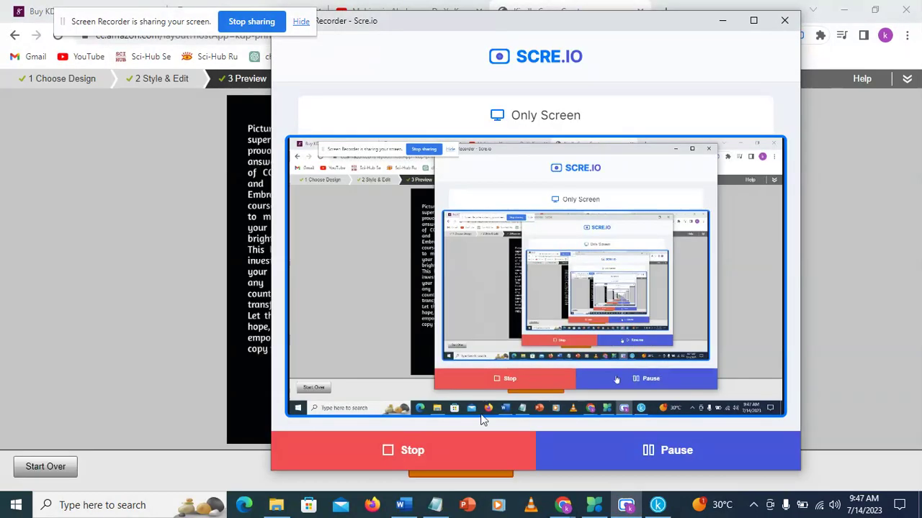
{"action": "left_click", "coordinate": [54, 281]}
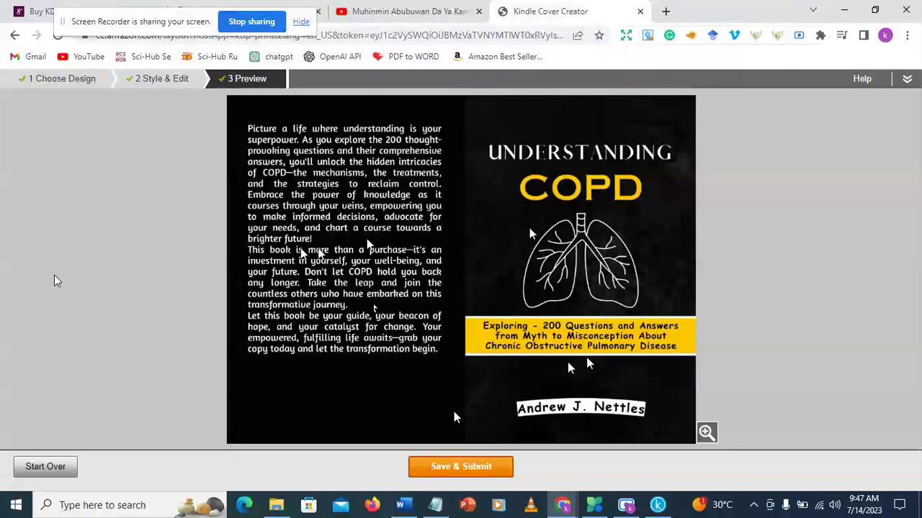
Save and submit the previewed cover, and check the manuscript and cover upload status in the paperback content
{"action": "left_click", "coordinate": [458, 469]}
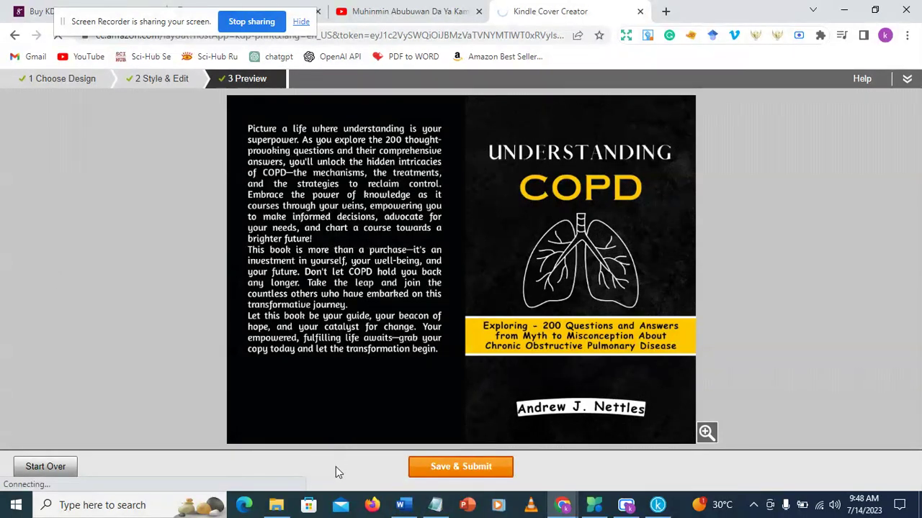
{"action": "mouse_move", "coordinate": [564, 506]}
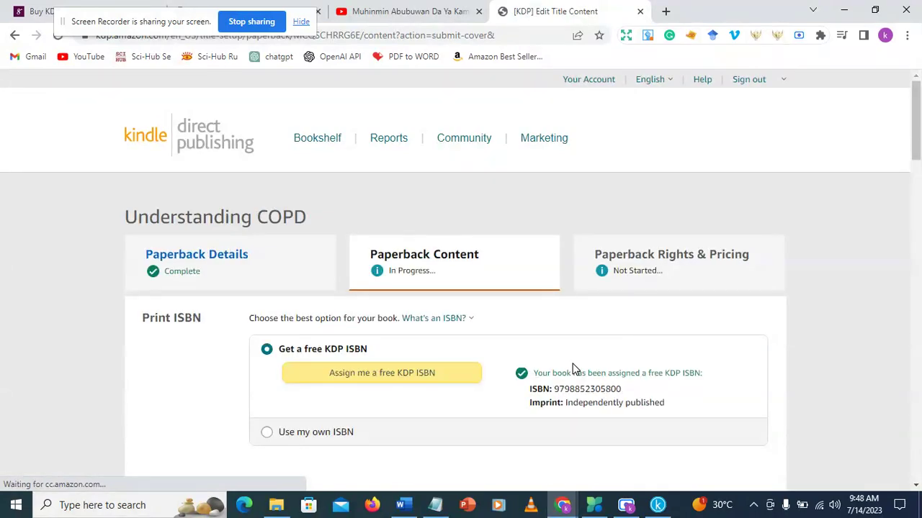
{"action": "scroll", "coordinate": [569, 373], "scroll_direction": "down", "scroll_amount": 15}
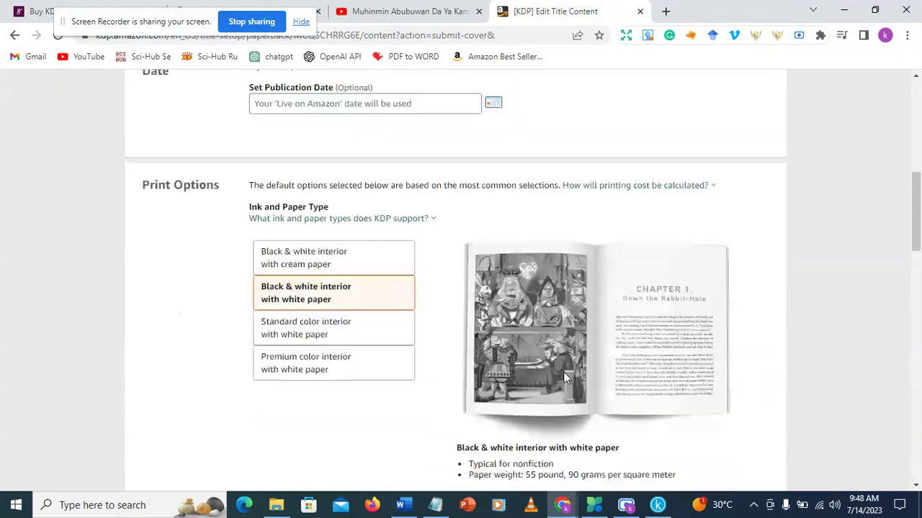
{"action": "scroll", "coordinate": [564, 378], "scroll_direction": "down", "scroll_amount": 5}
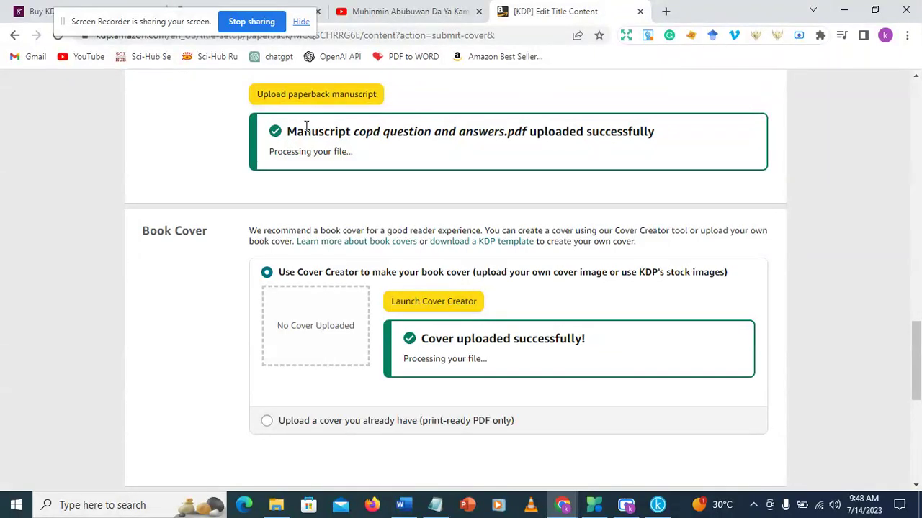
{"action": "scroll", "coordinate": [373, 300], "scroll_direction": "down", "scroll_amount": 3}
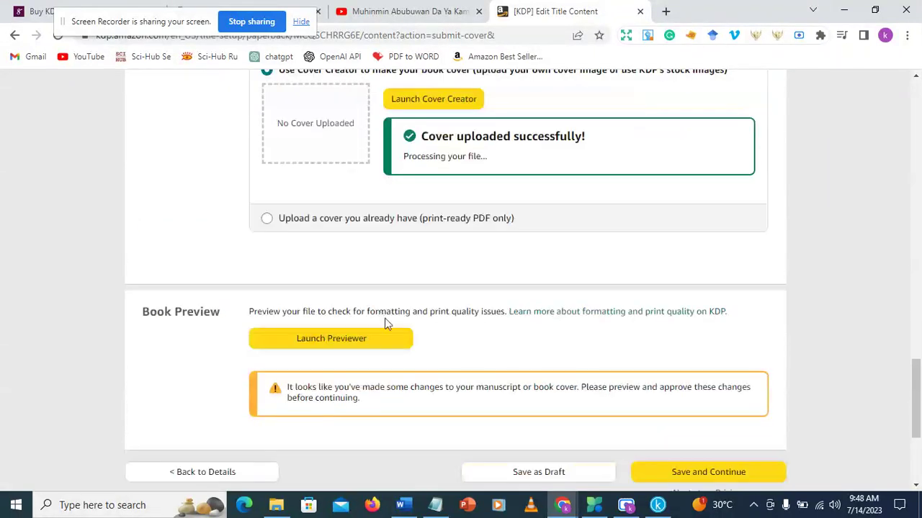
{"action": "scroll", "coordinate": [463, 347], "scroll_direction": "up", "scroll_amount": 4}
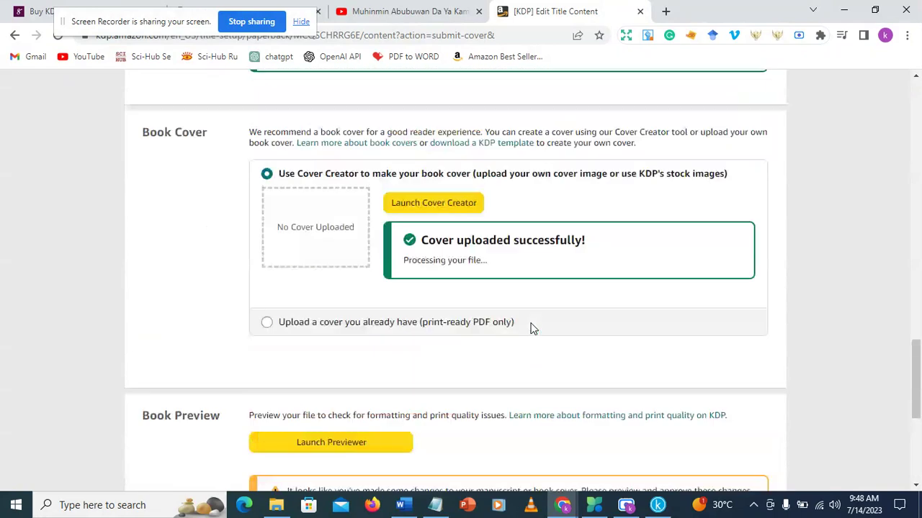
{"action": "scroll", "coordinate": [416, 232], "scroll_direction": "down", "scroll_amount": 1}
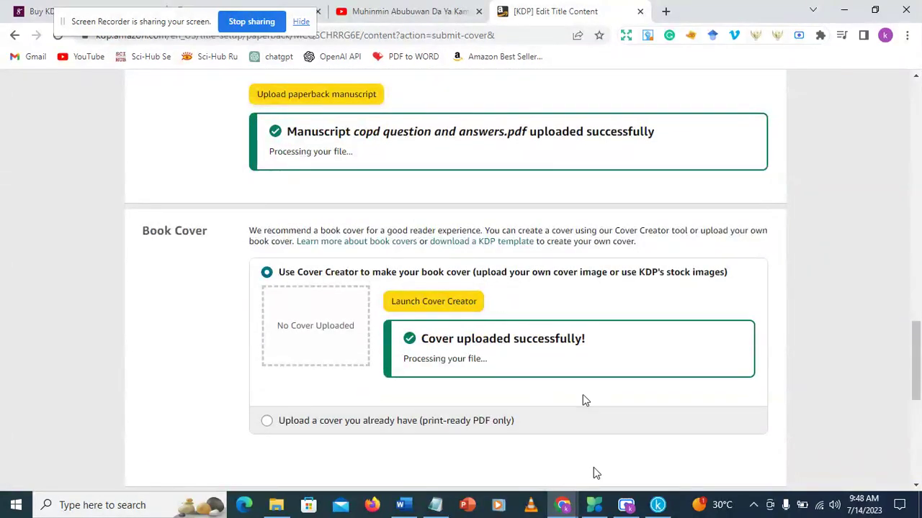
{"action": "mouse_move", "coordinate": [625, 509]}
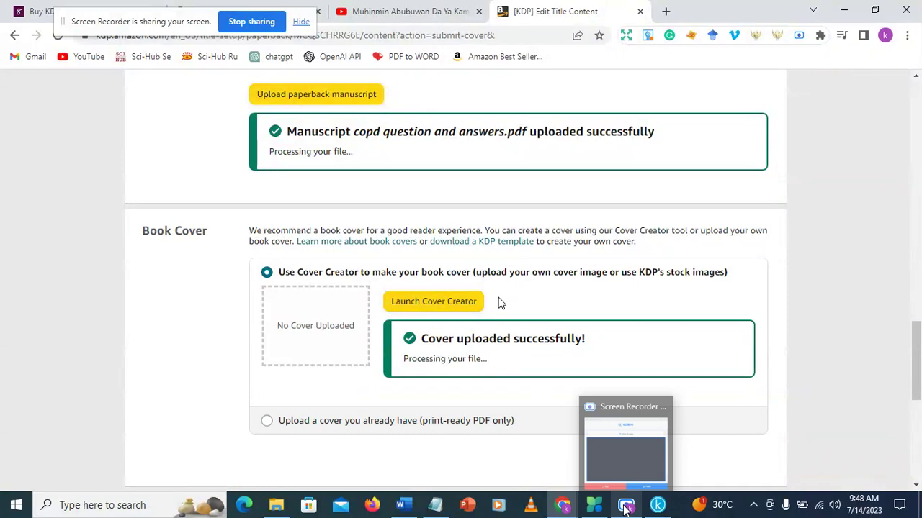
{"action": "left_click", "coordinate": [625, 458]}
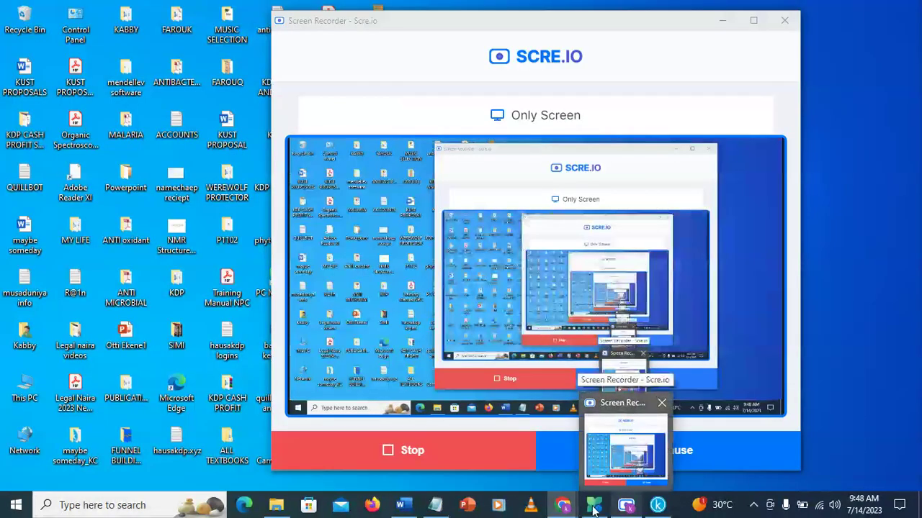
{"action": "left_click", "coordinate": [625, 457]}
{"action": "mouse_move", "coordinate": [562, 504]}
{"action": "left_click", "coordinate": [534, 455]}
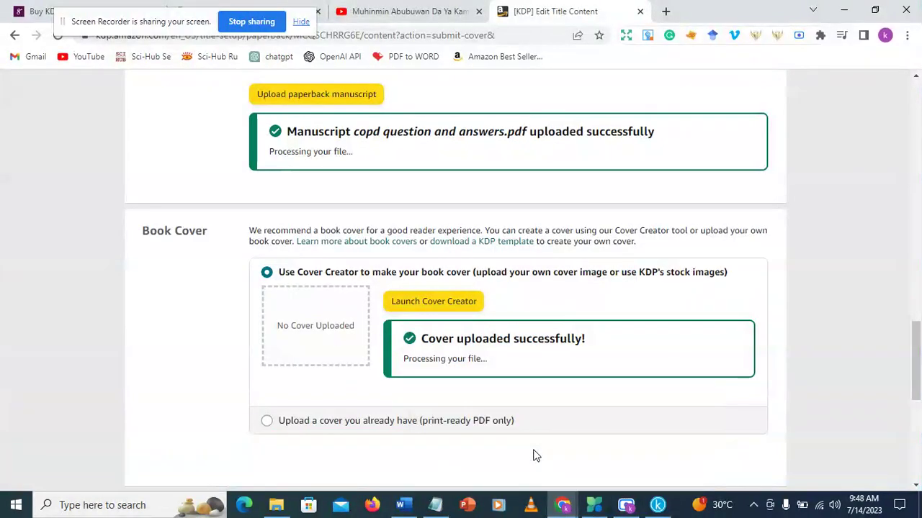
{"action": "mouse_move", "coordinate": [620, 510]}
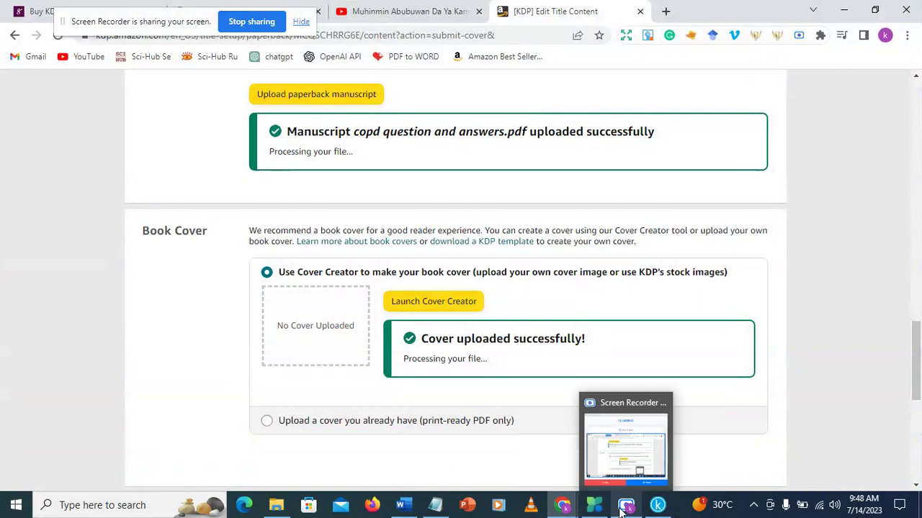
{"action": "mouse_move", "coordinate": [563, 505]}
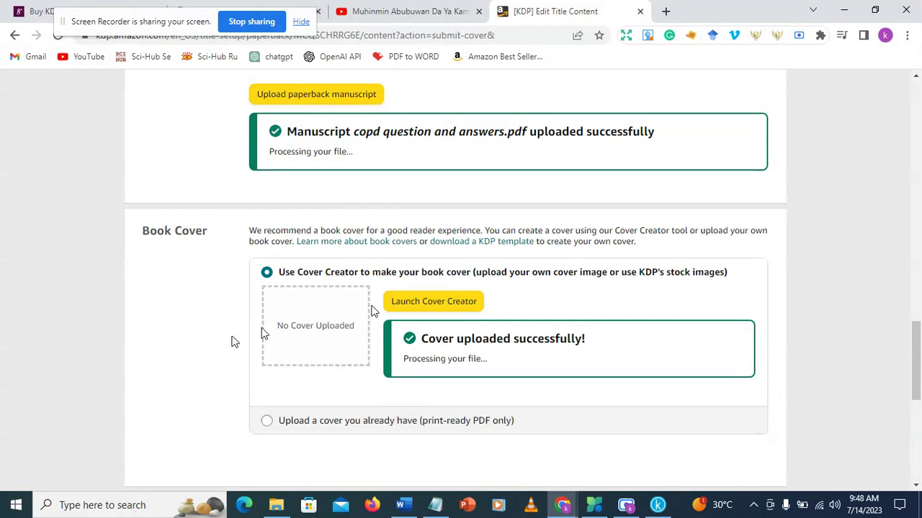
Check that the manuscript and cover have finished processing and launch the Print Previewer for the paperback
{"action": "scroll", "coordinate": [373, 317], "scroll_direction": "down", "scroll_amount": 3}
{"action": "scroll", "coordinate": [380, 259], "scroll_direction": "up", "scroll_amount": 4}
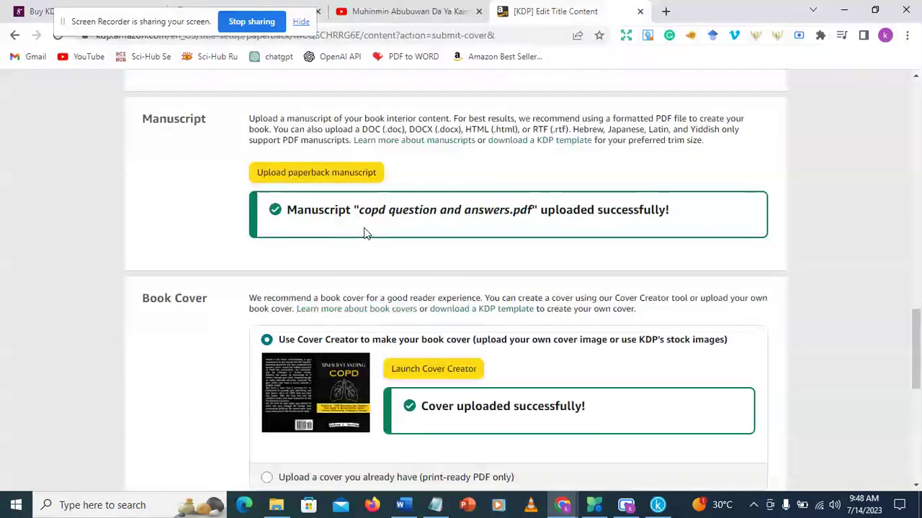
{"action": "scroll", "coordinate": [422, 342], "scroll_direction": "down", "scroll_amount": 3}
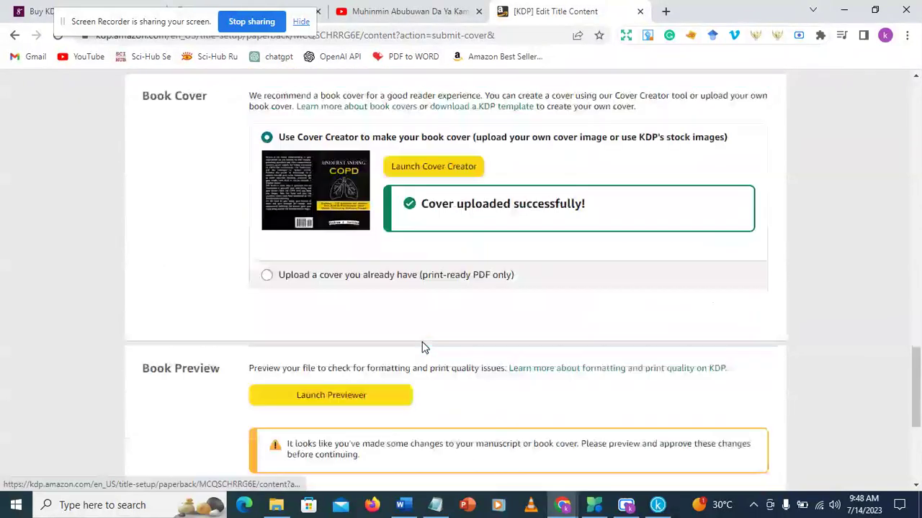
{"action": "left_click", "coordinate": [335, 398]}
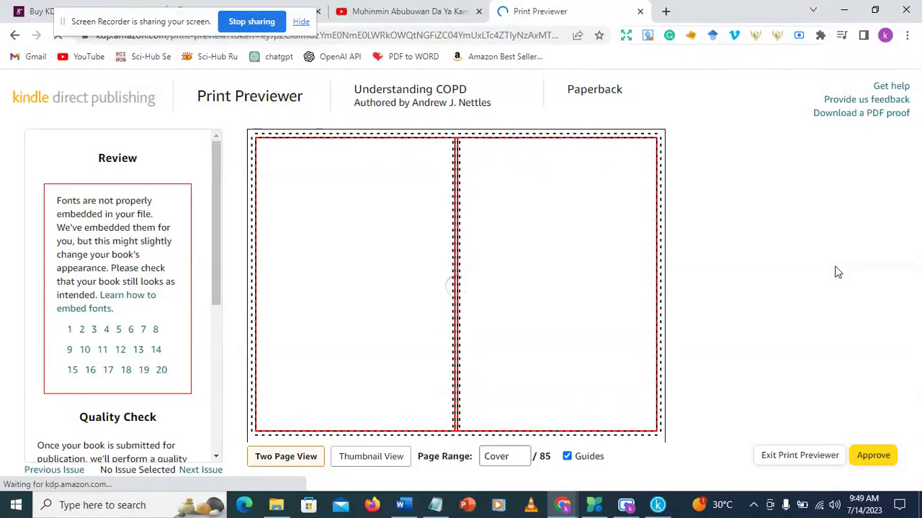
Page through the print preview from the cover to pages 4-5 and back to inspect the cover and interior layout
{"action": "left_click", "coordinate": [643, 273]}
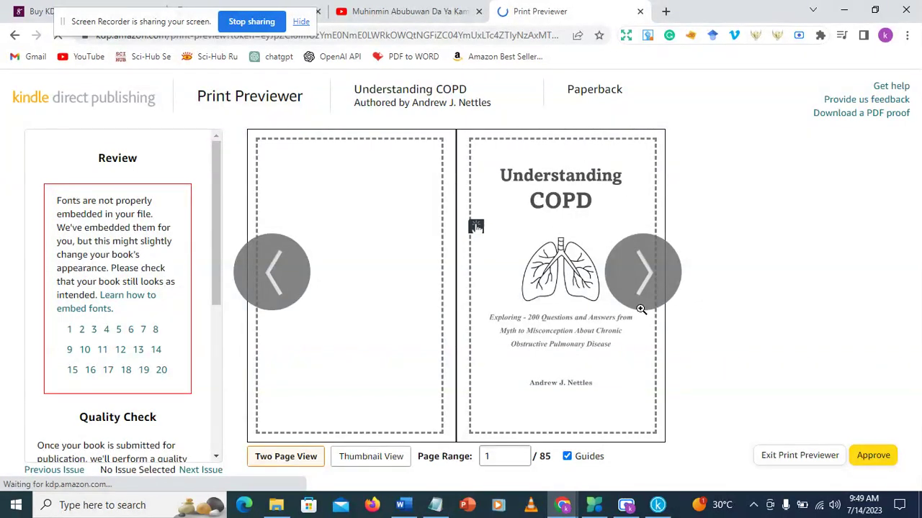
{"action": "left_click", "coordinate": [642, 283]}
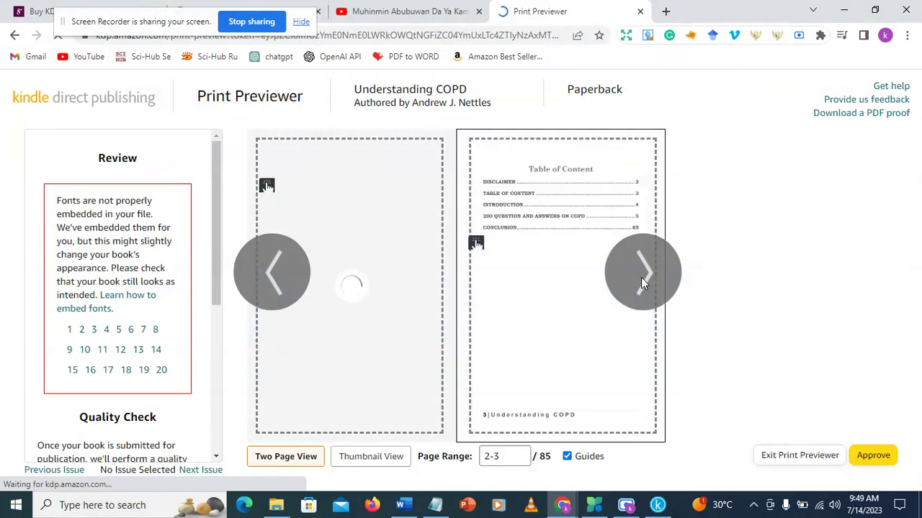
{"action": "left_click", "coordinate": [641, 280]}
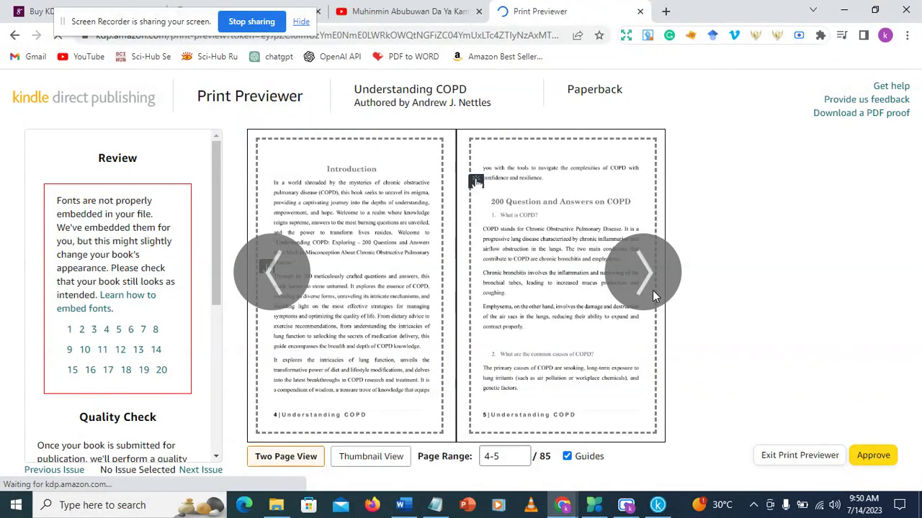
{"action": "left_click", "coordinate": [277, 283]}
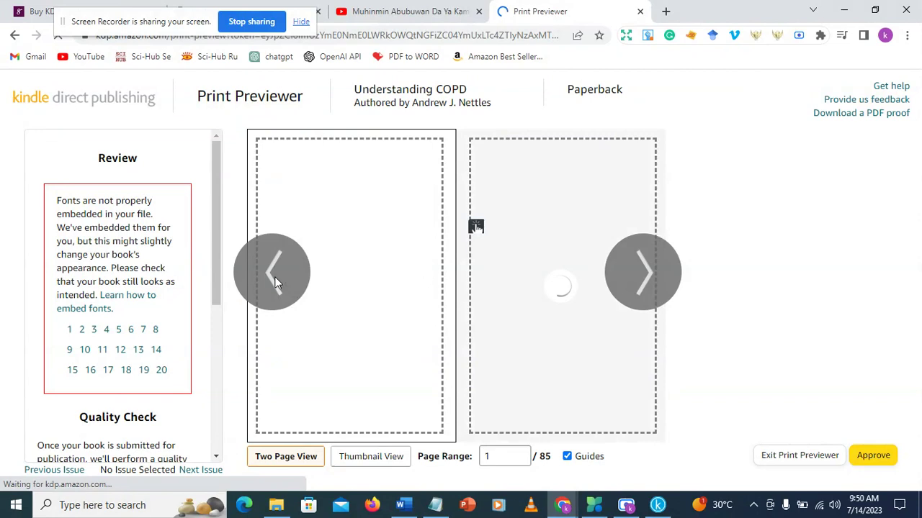
{"action": "left_click", "coordinate": [272, 286]}
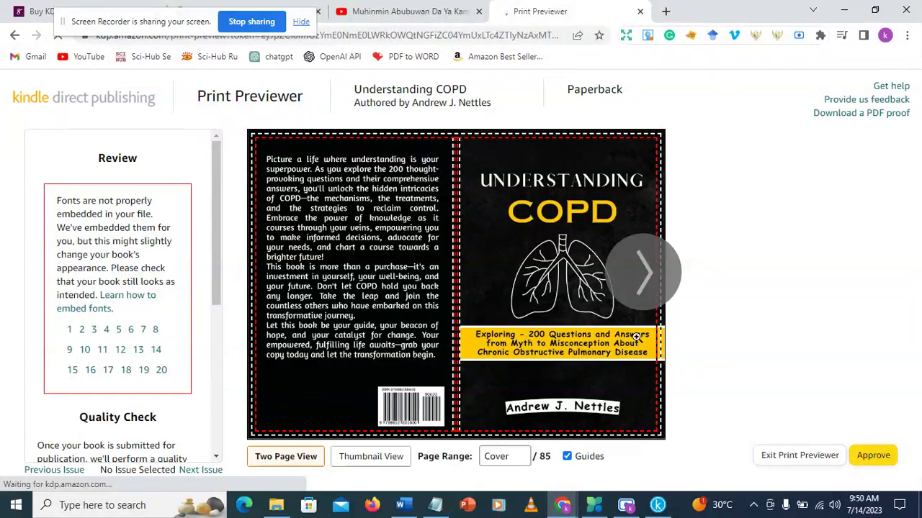
{"action": "left_click", "coordinate": [646, 278]}
Approve the paperback proof and look over the print options and manuscript section in the paperback content
{"action": "left_click", "coordinate": [874, 459]}
{"action": "left_click", "coordinate": [880, 458]}
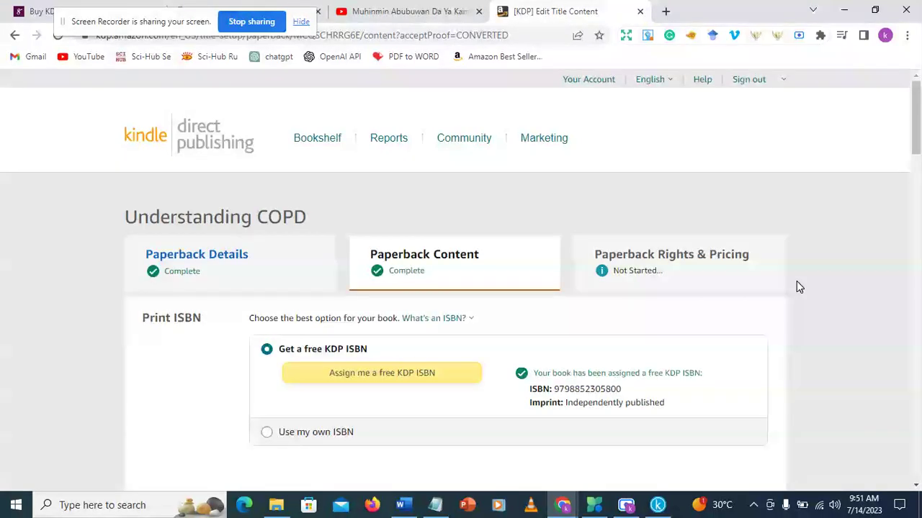
{"action": "scroll", "coordinate": [747, 302], "scroll_direction": "down", "scroll_amount": 5}
{"action": "scroll", "coordinate": [657, 319], "scroll_direction": "down", "scroll_amount": 15}
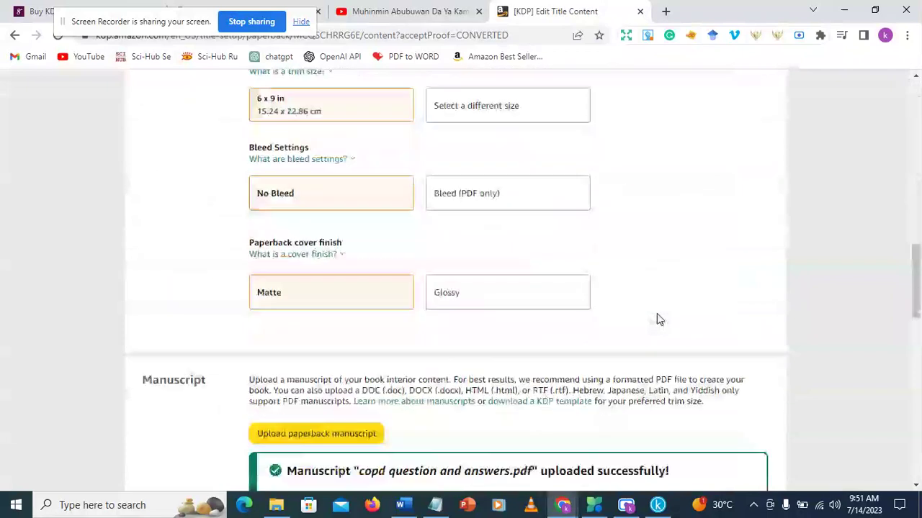
Review the paperback's printing cost in the content summary, then save and continue to the rights and pricing
{"action": "scroll", "coordinate": [616, 414], "scroll_direction": "down", "scroll_amount": 5}
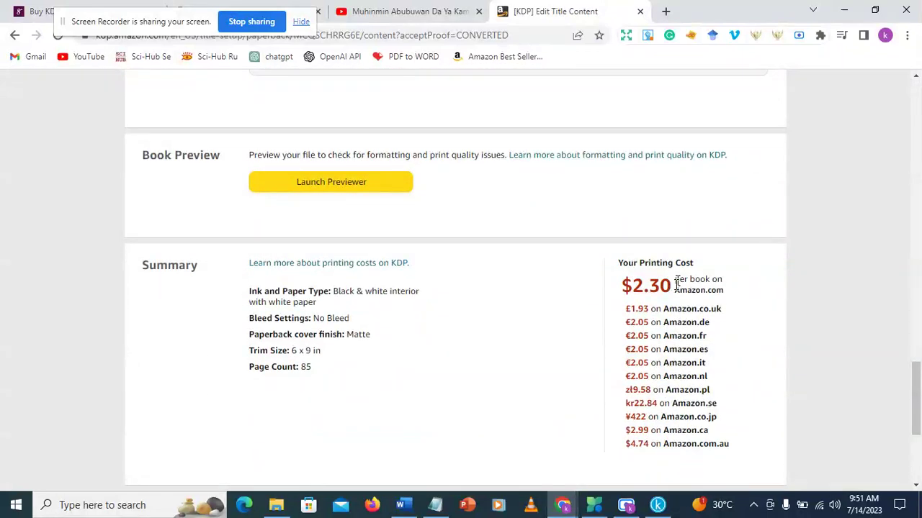
{"action": "left_click_drag", "start_coordinate": [677, 284], "coordinate": [620, 286]}
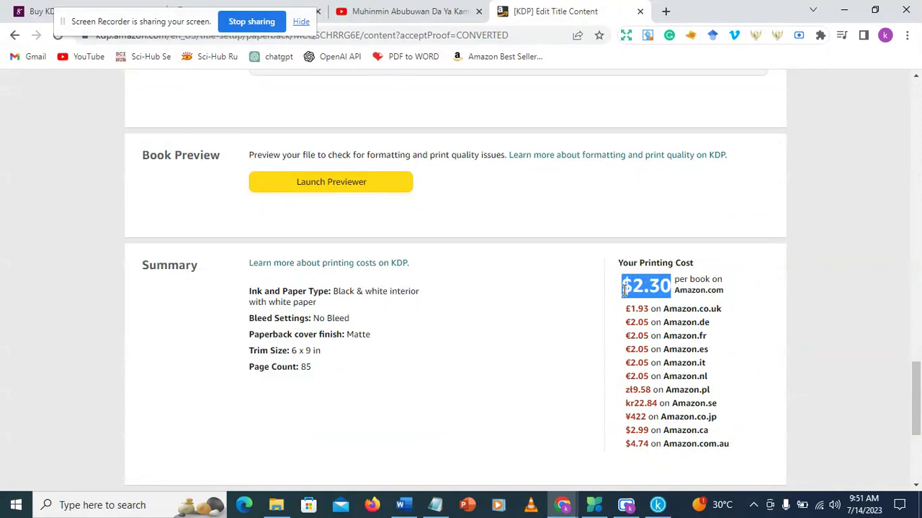
{"action": "left_click", "coordinate": [762, 263]}
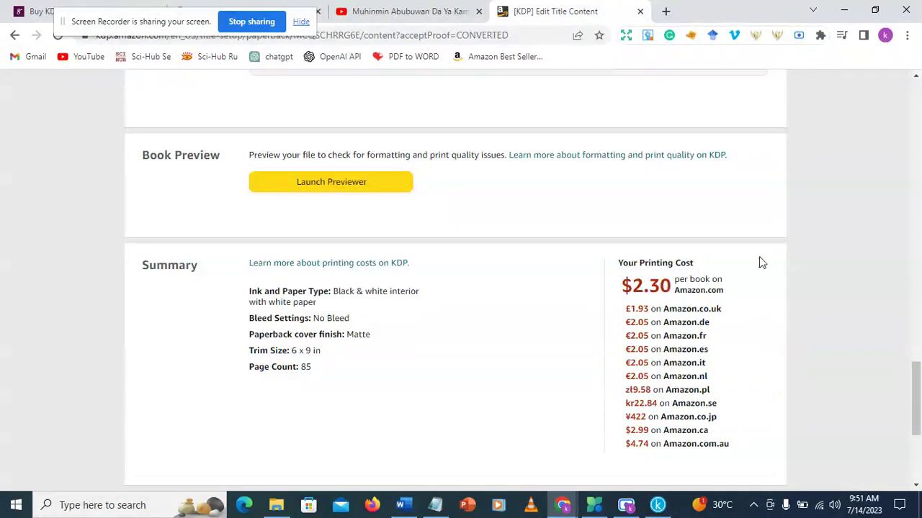
{"action": "scroll", "coordinate": [761, 263], "scroll_direction": "down", "scroll_amount": 2}
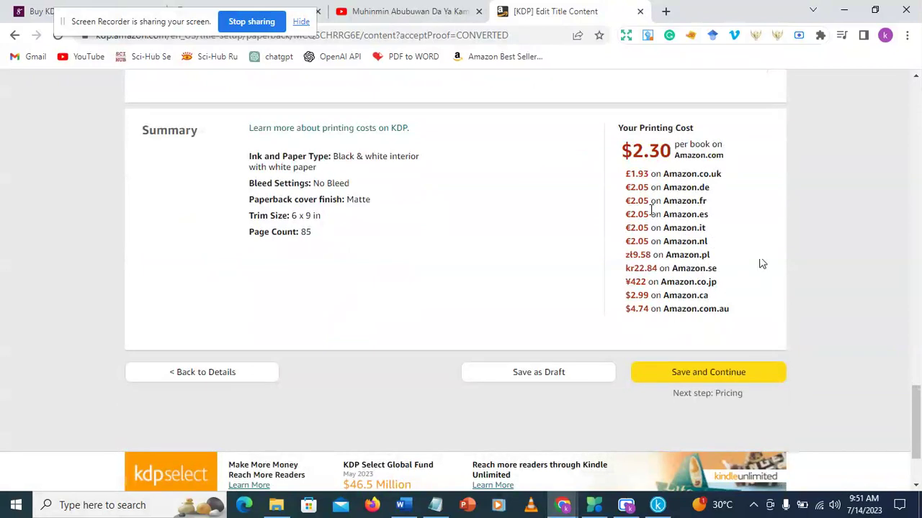
{"action": "left_click", "coordinate": [669, 384]}
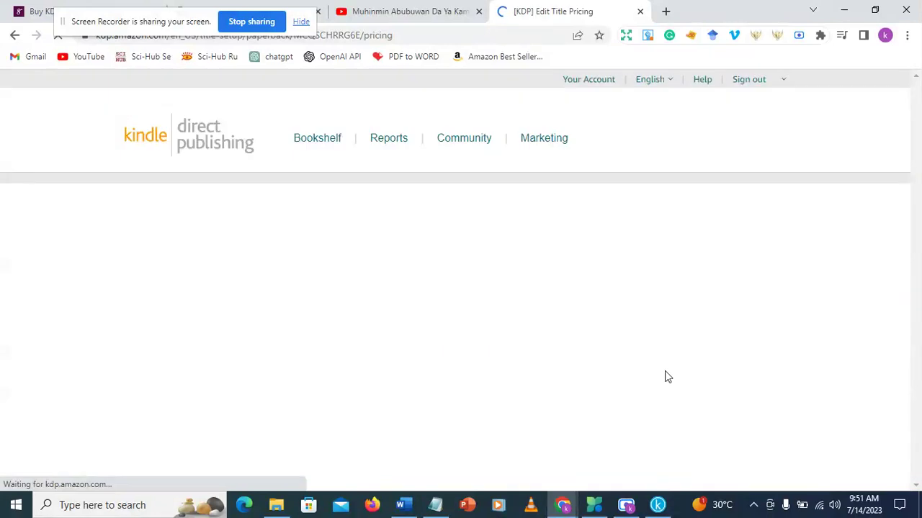
Set the paperback's Amazon.com list price to $5.99 in the pricing, royalty and distribution section
{"action": "scroll", "coordinate": [660, 359], "scroll_direction": "down", "scroll_amount": 1}
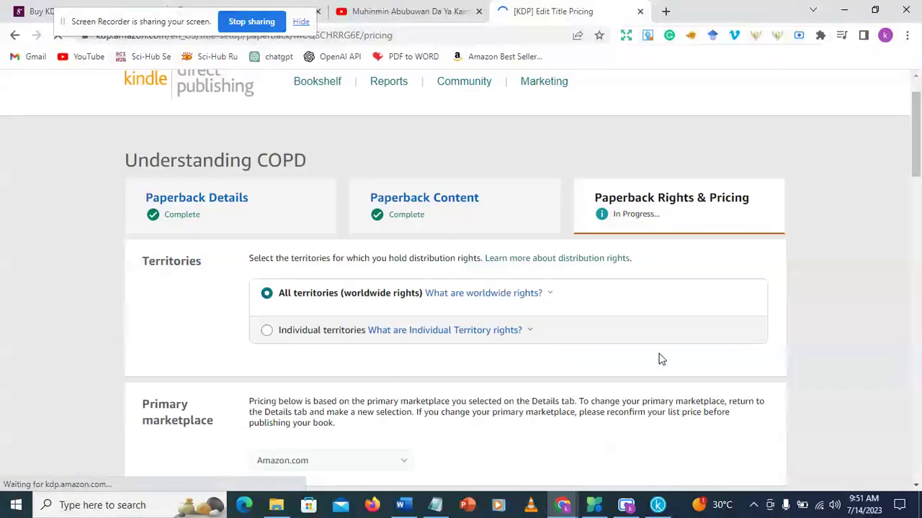
{"action": "scroll", "coordinate": [660, 359], "scroll_direction": "down", "scroll_amount": 5}
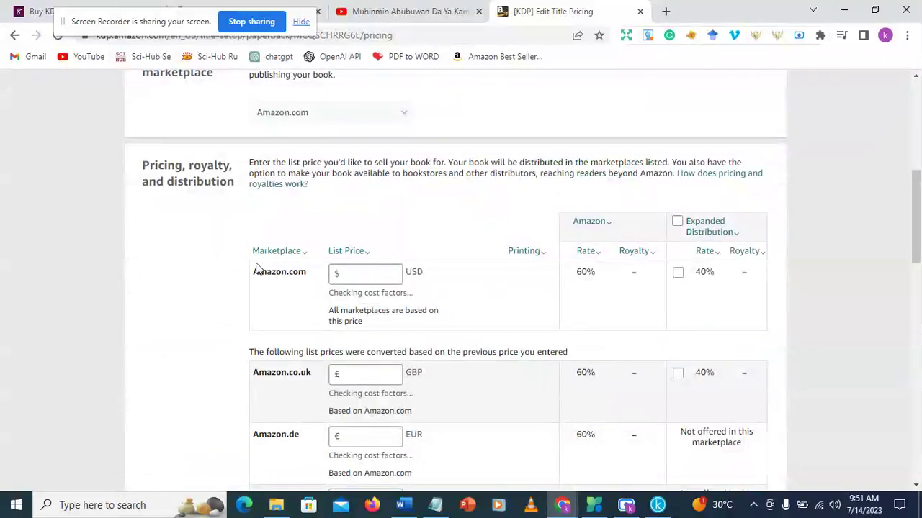
{"action": "left_click", "coordinate": [387, 273]}
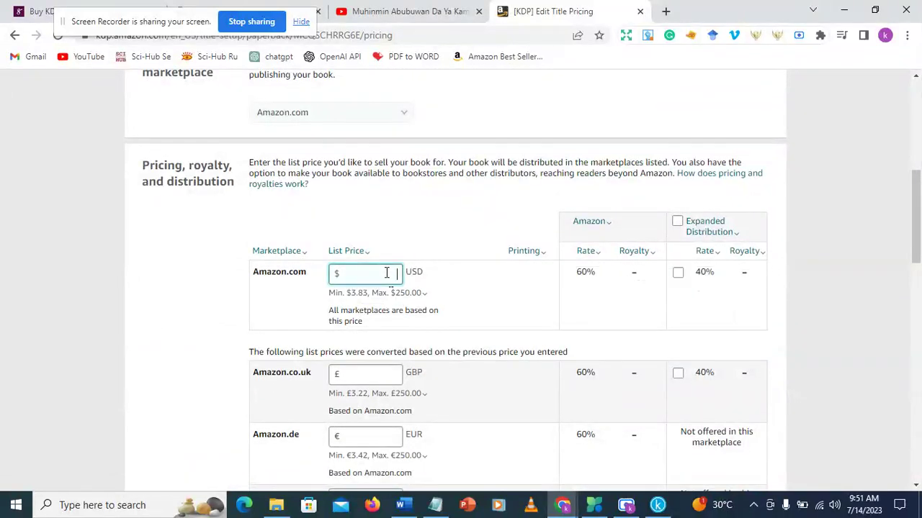
{"action": "type", "text": "5.9"}
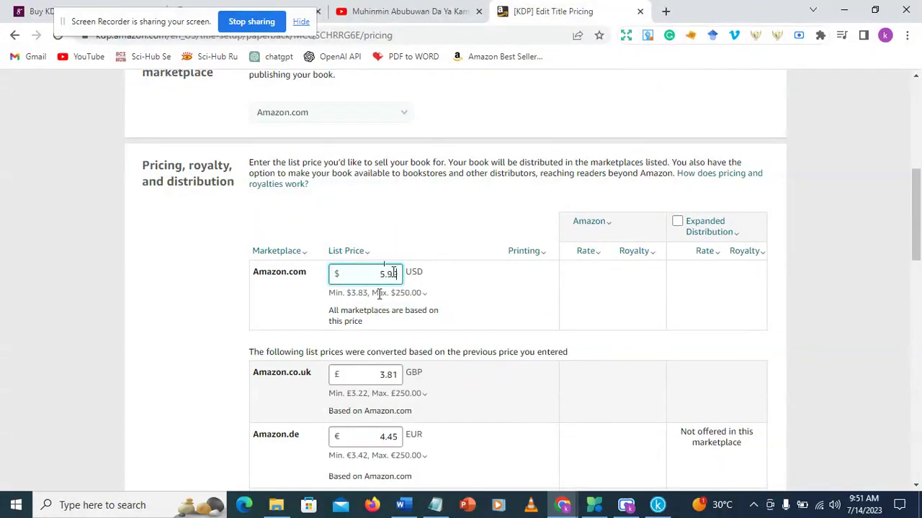
{"action": "type", "text": "9"}
{"action": "left_click", "coordinate": [859, 230]}
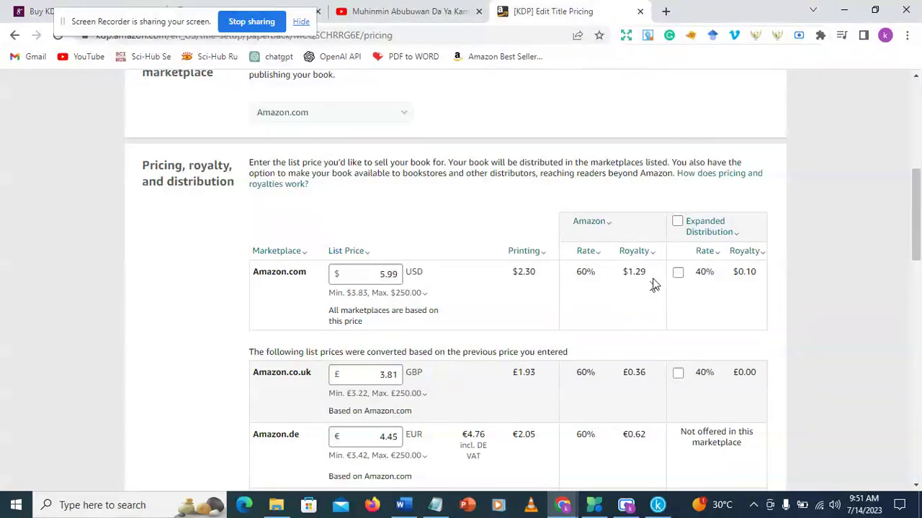
Read the explanations of the minimum list price and the printing cost for the Amazon.com marketplace
{"action": "left_click", "coordinate": [380, 294]}
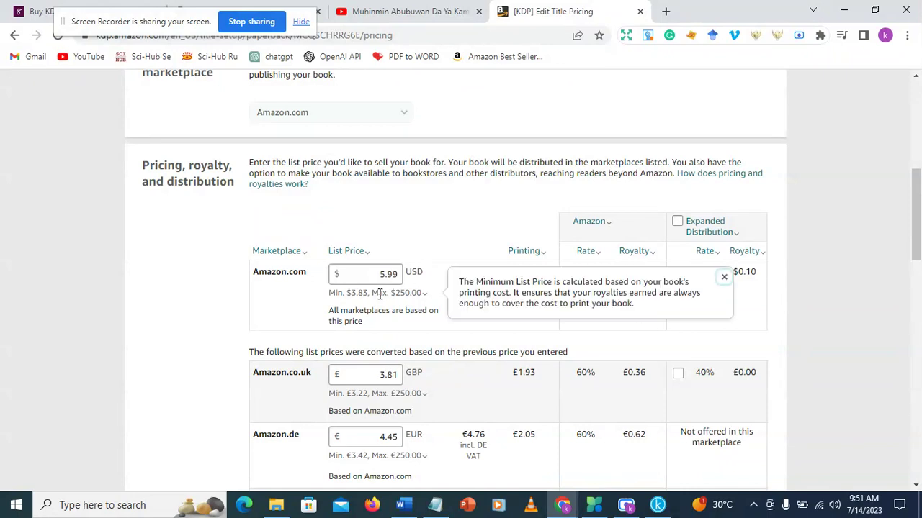
{"action": "left_click", "coordinate": [387, 283]}
{"action": "left_click", "coordinate": [389, 292]}
{"action": "left_click", "coordinate": [533, 325]}
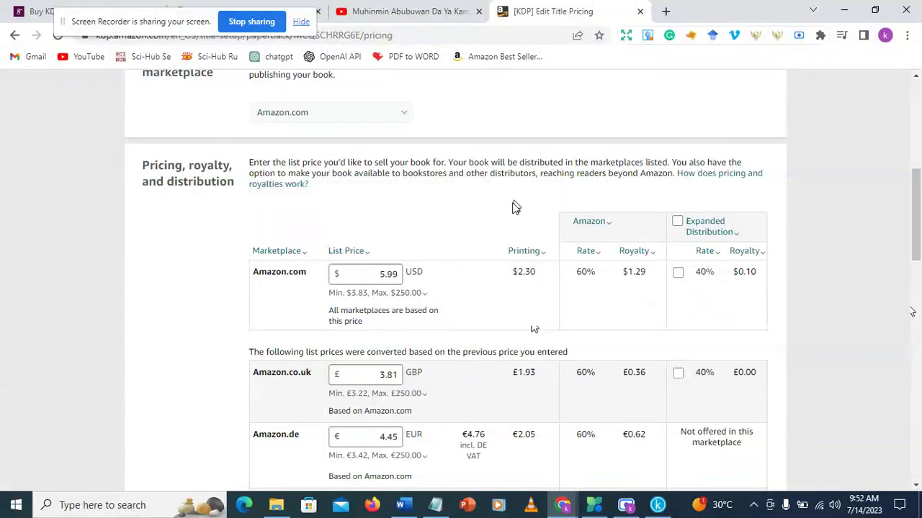
{"action": "left_click", "coordinate": [525, 252]}
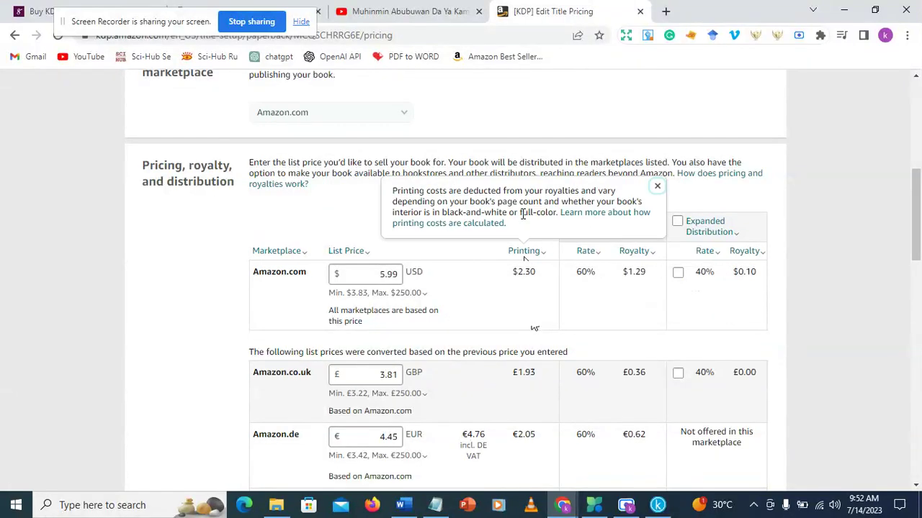
{"action": "left_click", "coordinate": [345, 206]}
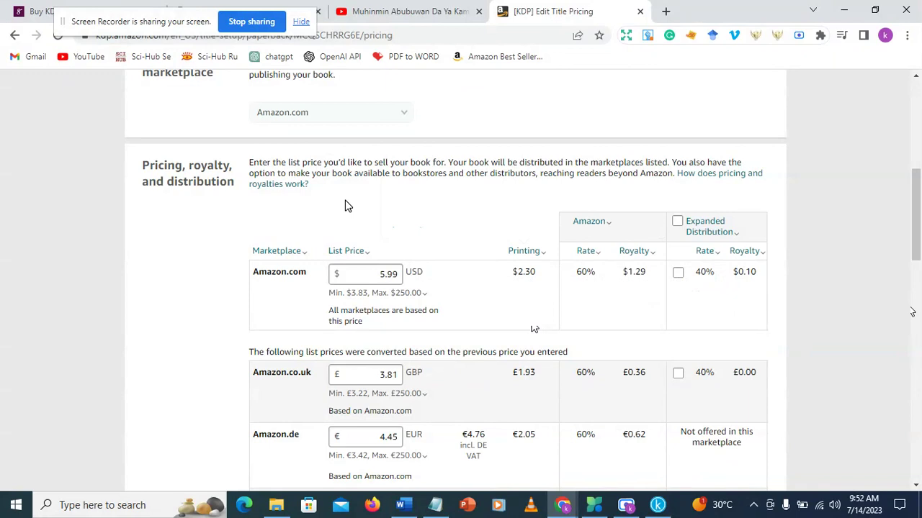
Set the paperback's Amazon.com list price to $8.99 and look over the converted prices for the other marketplaces
{"action": "left_click", "coordinate": [385, 273]}
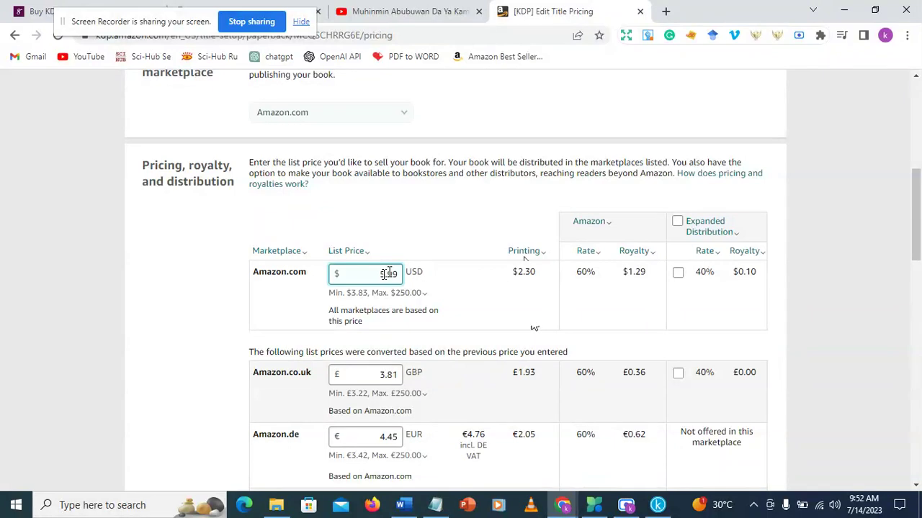
{"action": "key", "text": "BackSpace"}
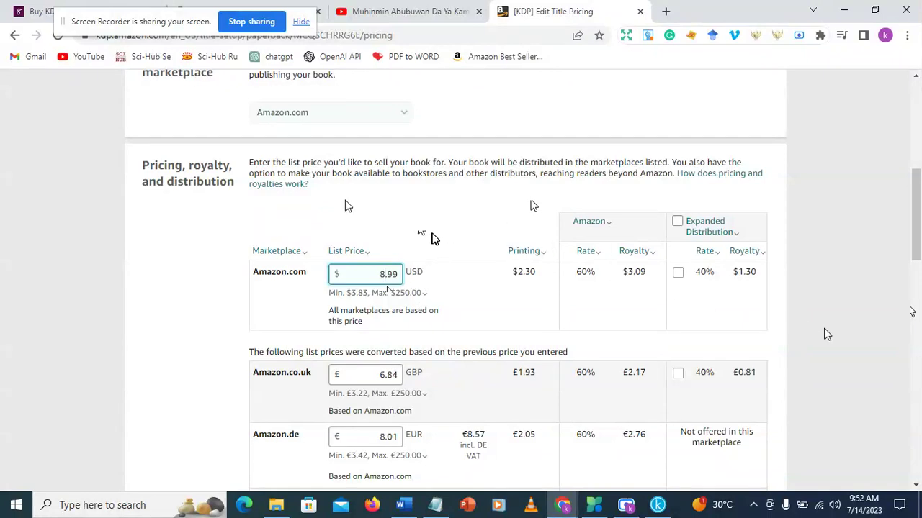
{"action": "scroll", "coordinate": [826, 334], "scroll_direction": "down", "scroll_amount": 2}
{"action": "scroll", "coordinate": [720, 166], "scroll_direction": "down", "scroll_amount": 1}
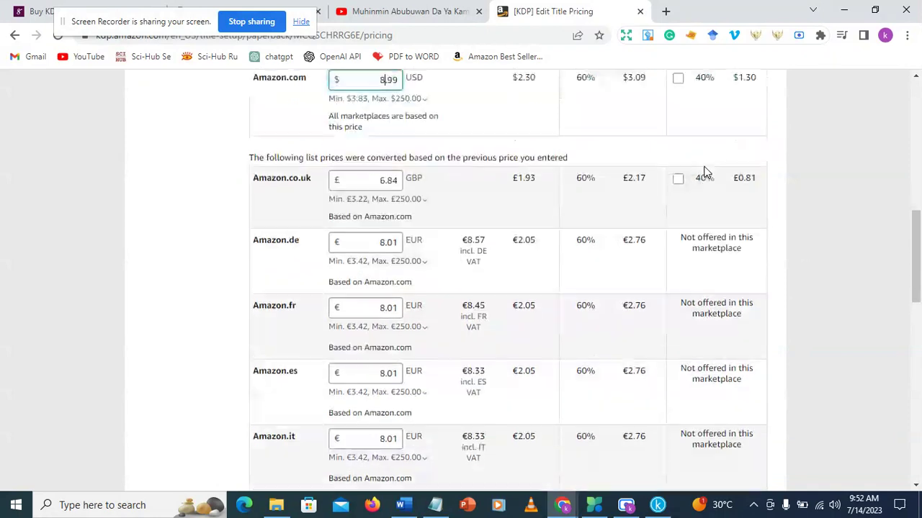
Publish the paperback book and close the submission confirmation to return to the Bookshelf
{"action": "scroll", "coordinate": [704, 203], "scroll_direction": "down", "scroll_amount": 10}
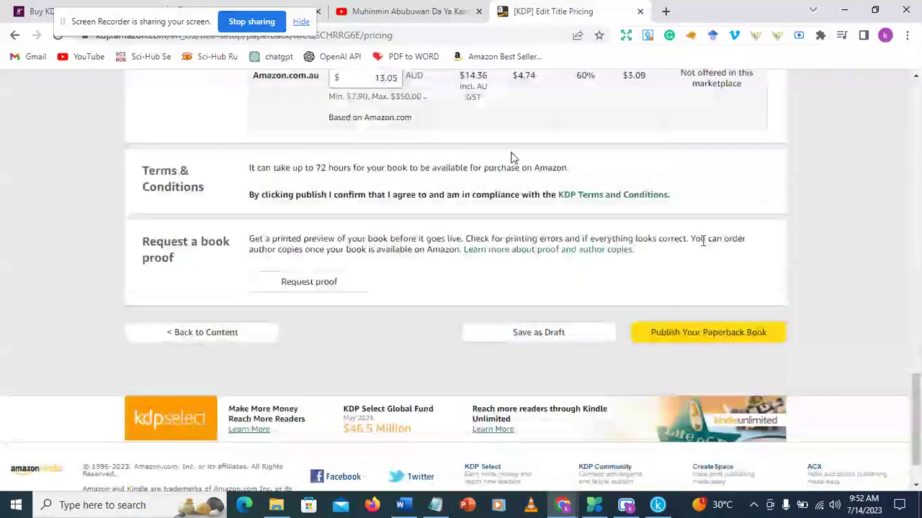
{"action": "left_click", "coordinate": [707, 333]}
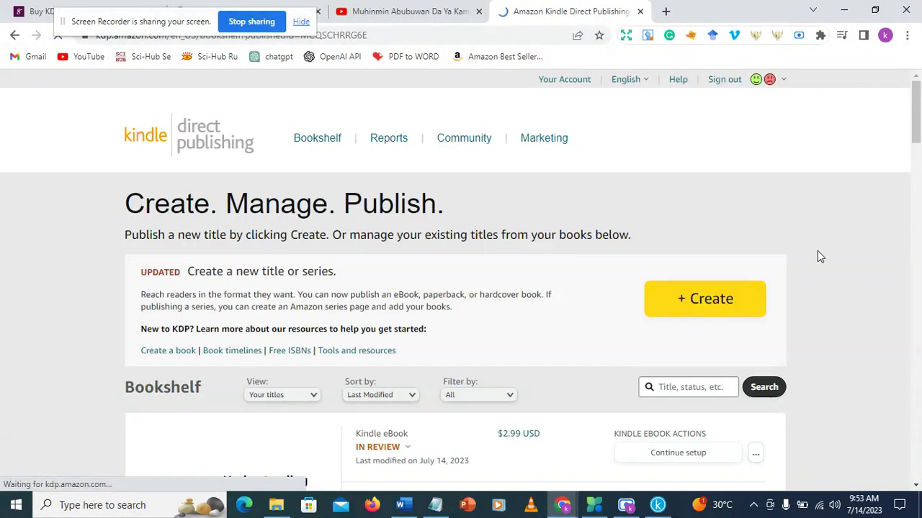
{"action": "scroll", "coordinate": [524, 201], "scroll_direction": "down", "scroll_amount": 3}
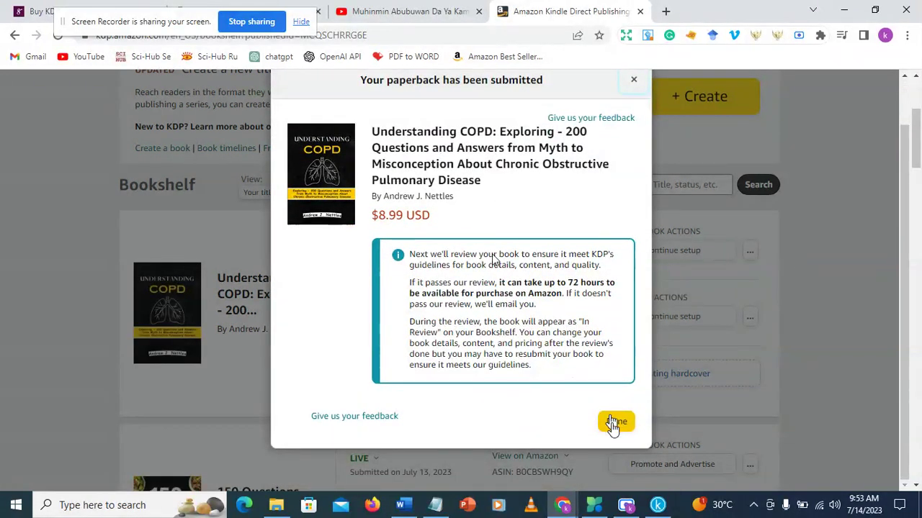
{"action": "left_click", "coordinate": [612, 423]}
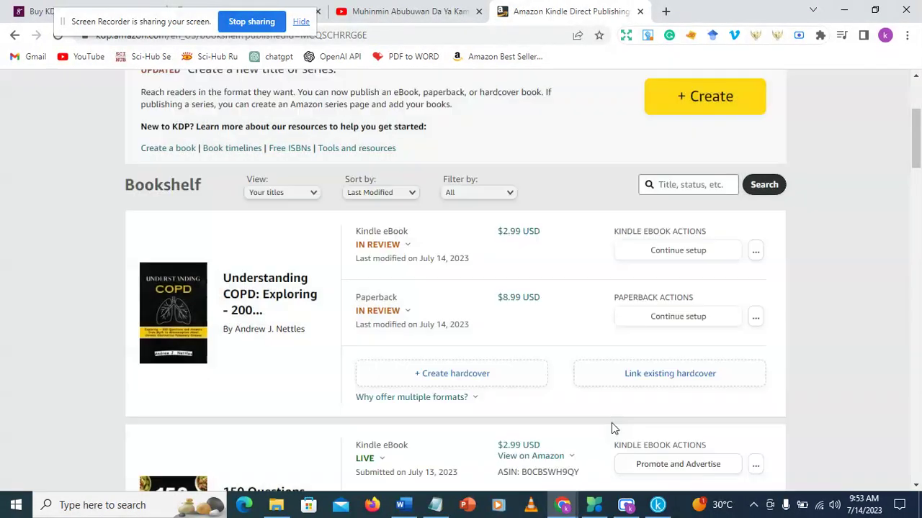
Create a hardcover edition of "Understanding COPD", look over its prefilled details, and save and continue to the hardcover content
{"action": "left_click", "coordinate": [489, 381]}
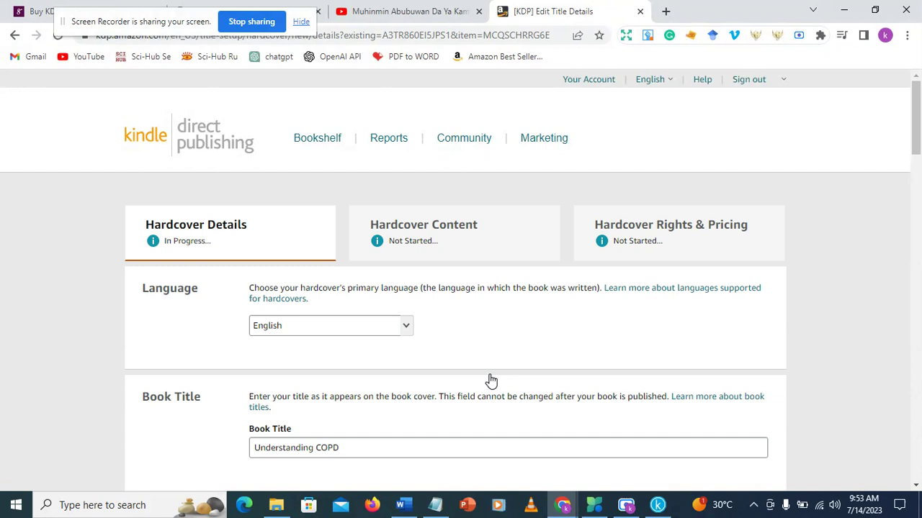
{"action": "scroll", "coordinate": [491, 381], "scroll_direction": "down", "scroll_amount": 4}
{"action": "scroll", "coordinate": [393, 283], "scroll_direction": "down", "scroll_amount": 8}
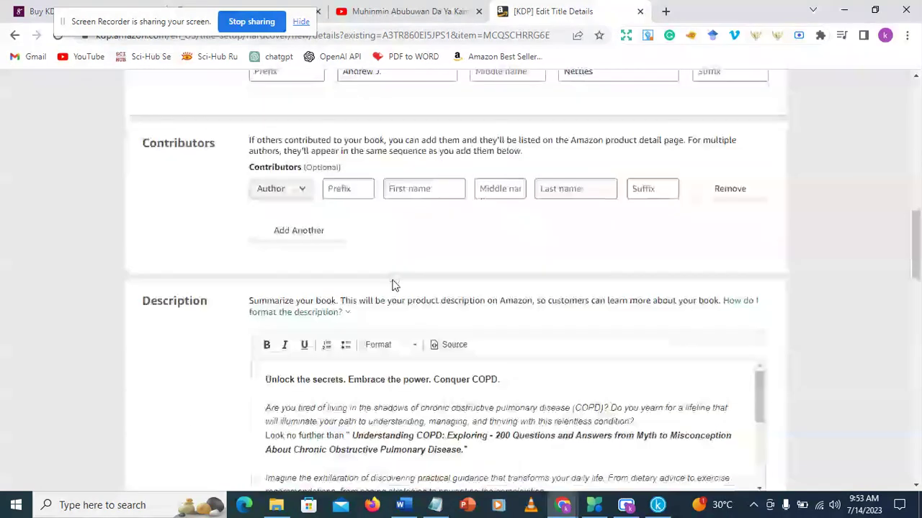
{"action": "scroll", "coordinate": [394, 284], "scroll_direction": "down", "scroll_amount": 10}
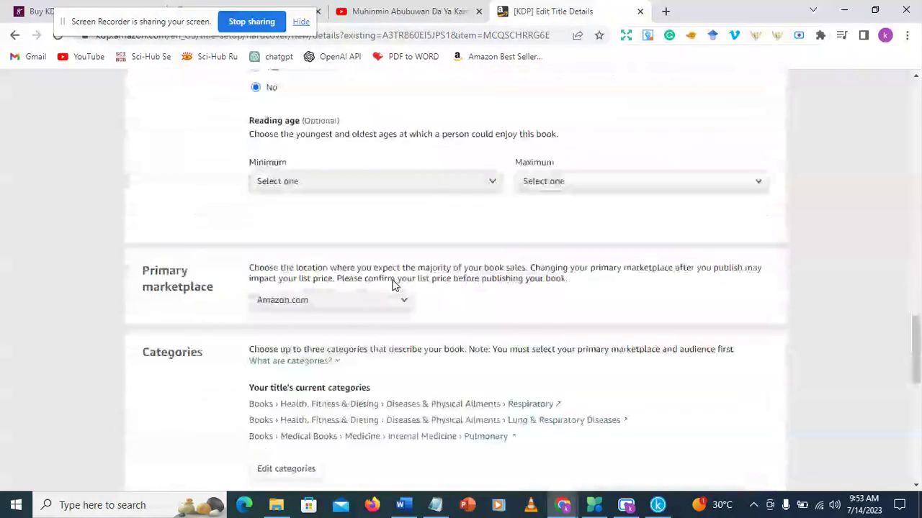
{"action": "scroll", "coordinate": [393, 284], "scroll_direction": "down", "scroll_amount": 2}
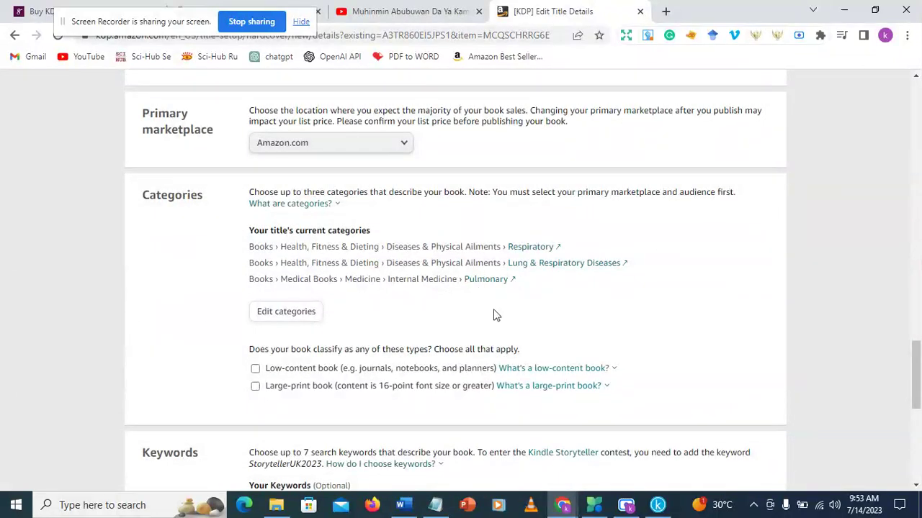
{"action": "scroll", "coordinate": [487, 301], "scroll_direction": "down", "scroll_amount": 5}
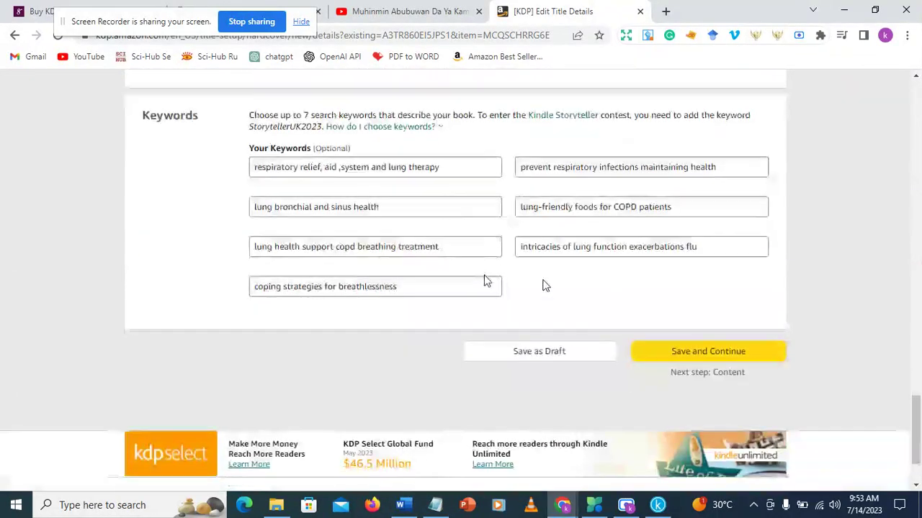
{"action": "left_click", "coordinate": [662, 352]}
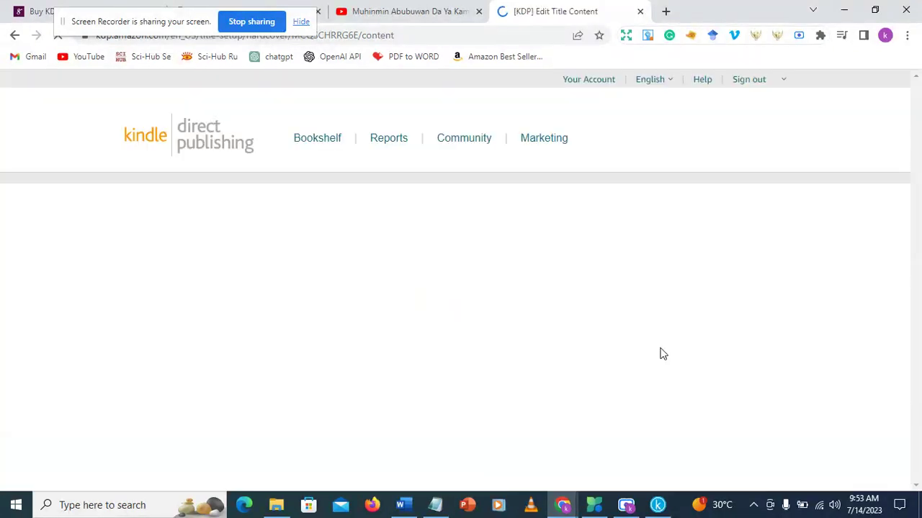
Keep the default hardcover print options and upload the PDF "copd question and answers" as the hardcover manuscript
{"action": "scroll", "coordinate": [590, 354], "scroll_direction": "down", "scroll_amount": 8}
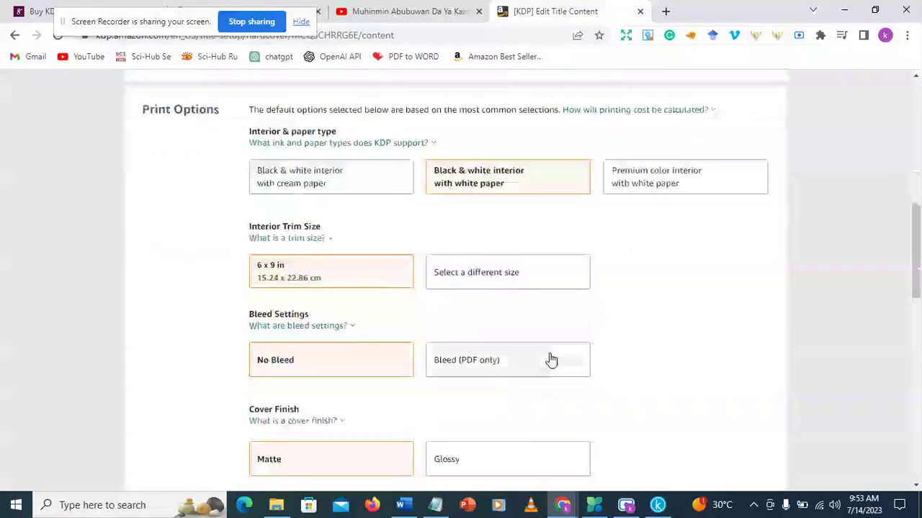
{"action": "scroll", "coordinate": [550, 360], "scroll_direction": "down", "scroll_amount": 6}
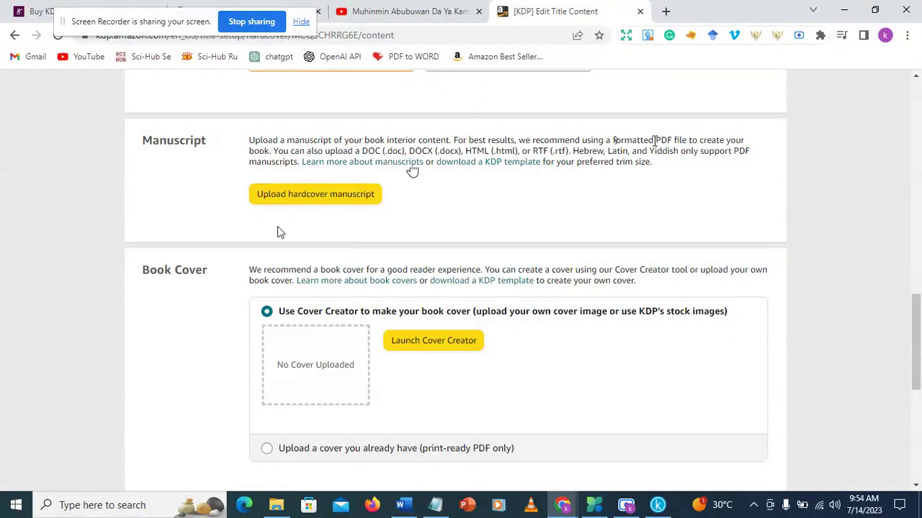
{"action": "left_click", "coordinate": [292, 200]}
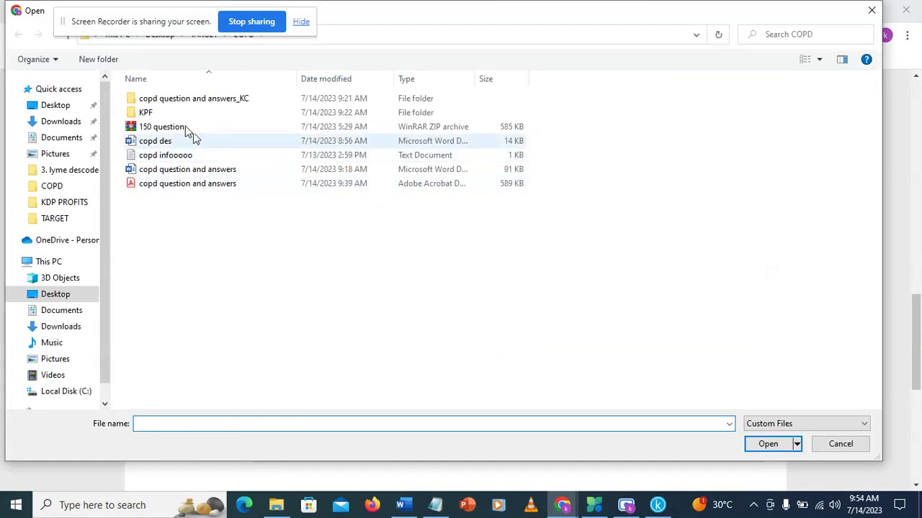
{"action": "left_click", "coordinate": [180, 189]}
{"action": "left_click", "coordinate": [752, 445]}
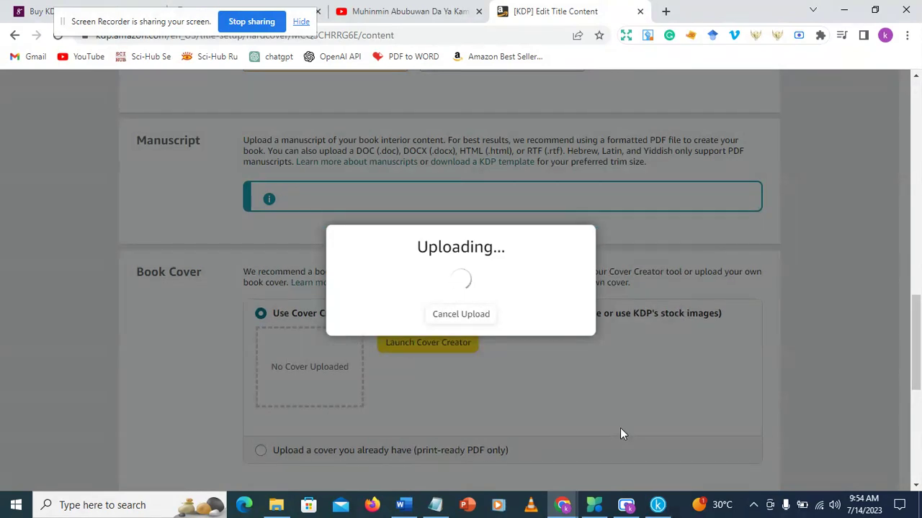
{"action": "mouse_move", "coordinate": [628, 510]}
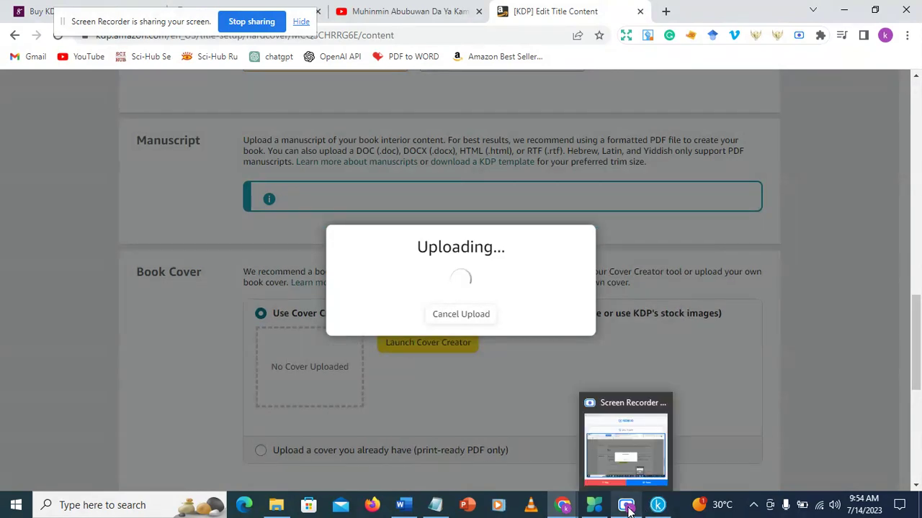
{"action": "mouse_move", "coordinate": [619, 463]}
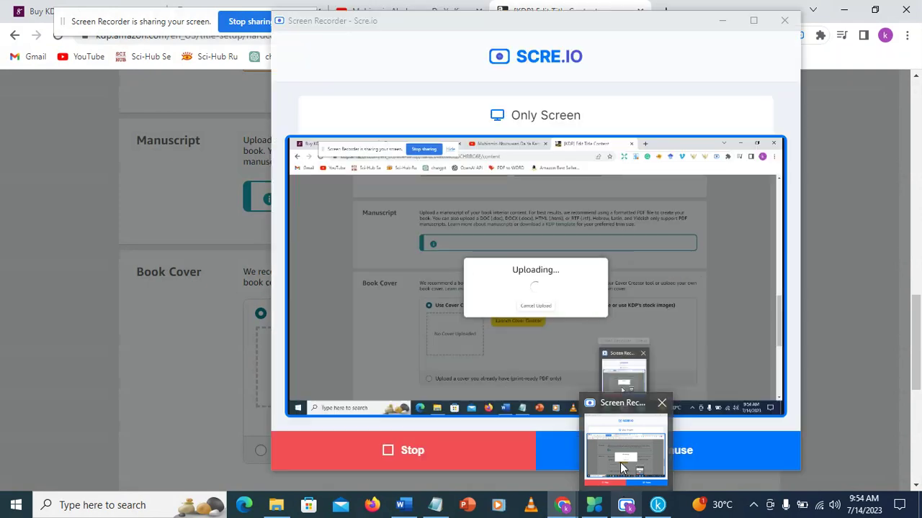
{"action": "left_click", "coordinate": [620, 462]}
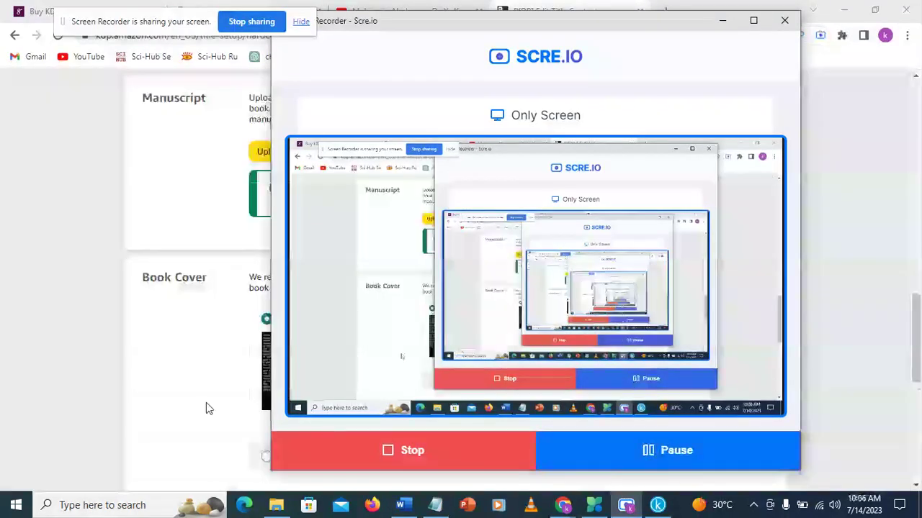
{"action": "left_click", "coordinate": [180, 400]}
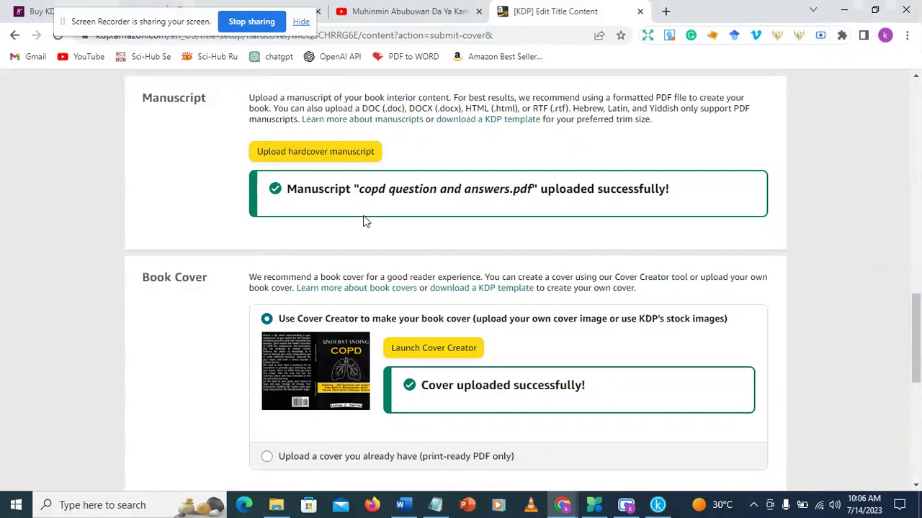
Open the hardcover in the Print Previewer, check its cover and first pages, and approve the proof
{"action": "scroll", "coordinate": [363, 216], "scroll_direction": "down", "scroll_amount": 4}
{"action": "left_click", "coordinate": [327, 311]}
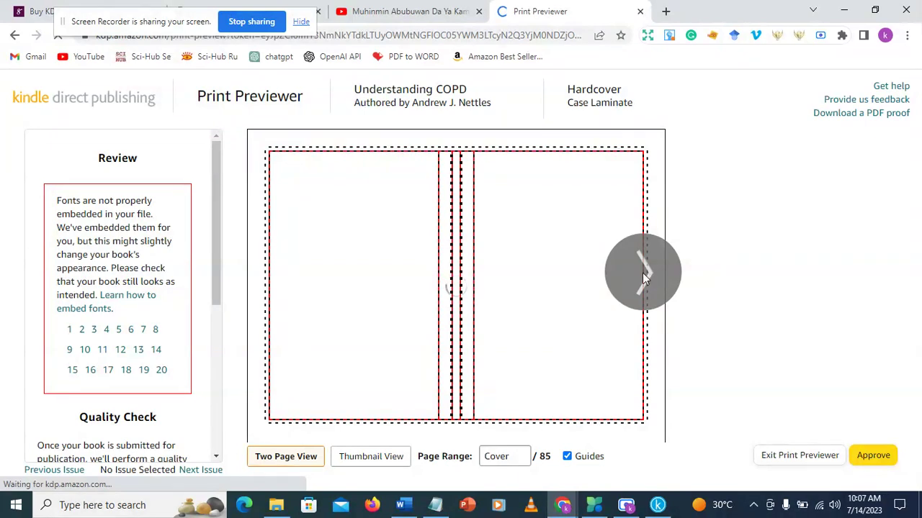
{"action": "left_click", "coordinate": [644, 277]}
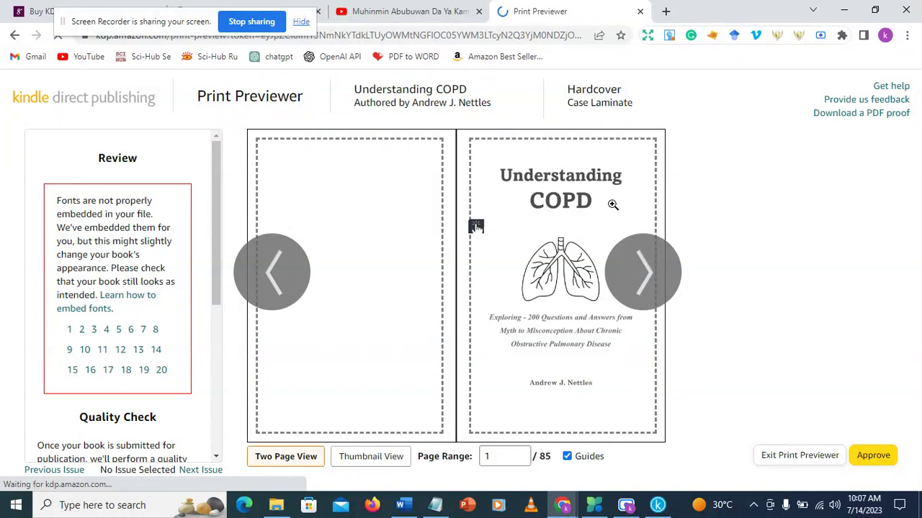
{"action": "left_click", "coordinate": [644, 278]}
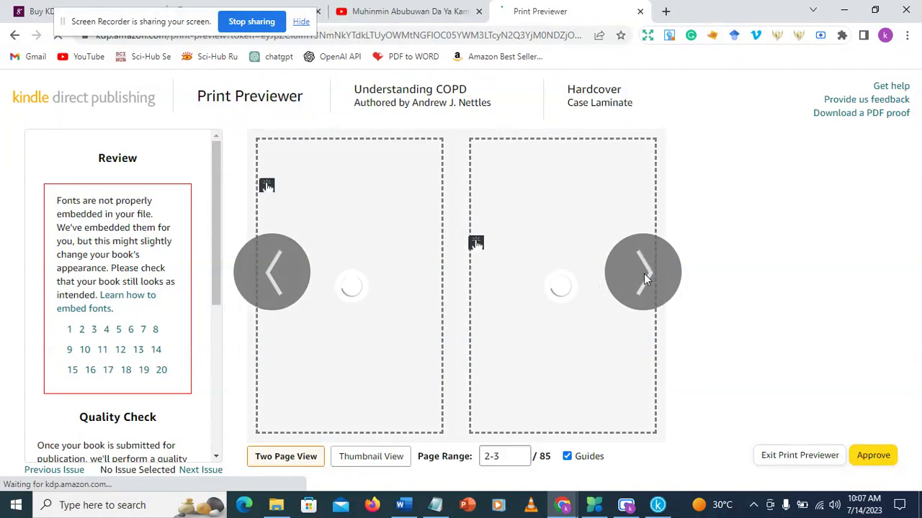
{"action": "left_click", "coordinate": [274, 272]}
{"action": "left_click", "coordinate": [275, 272]}
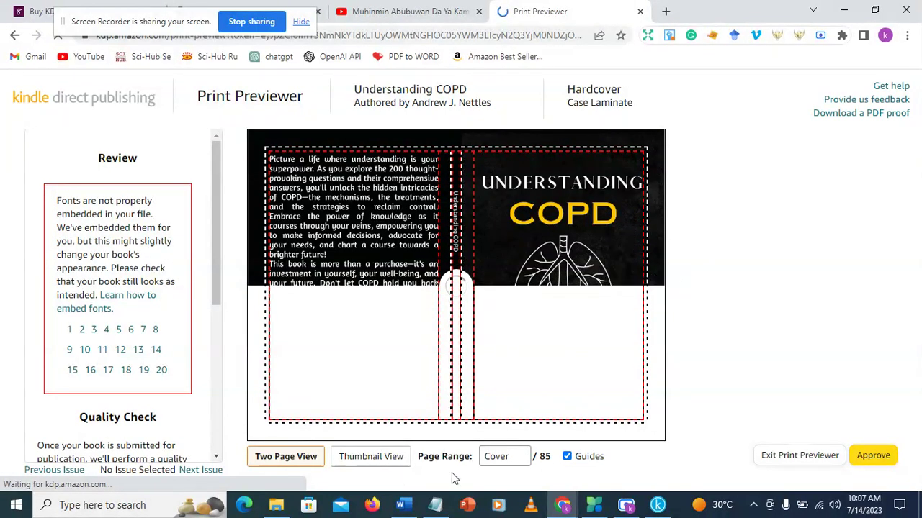
{"action": "mouse_move", "coordinate": [627, 506]}
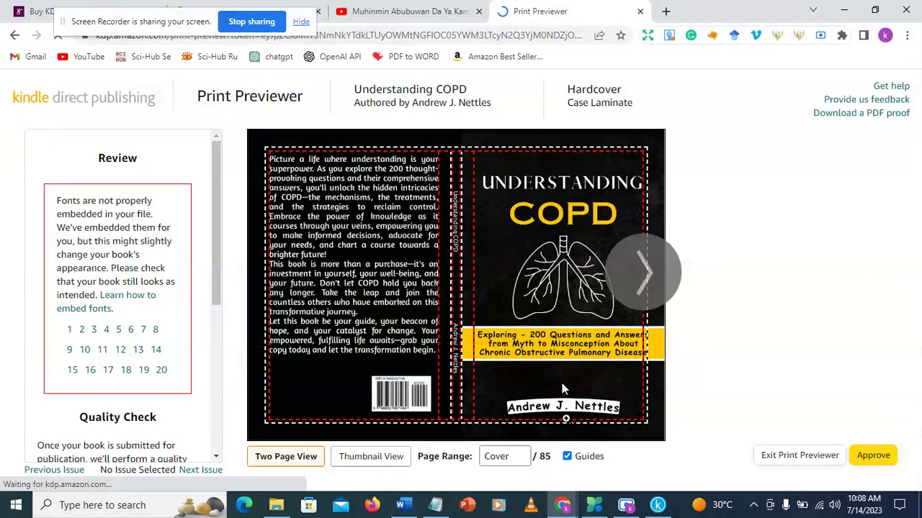
{"action": "left_click", "coordinate": [871, 458]}
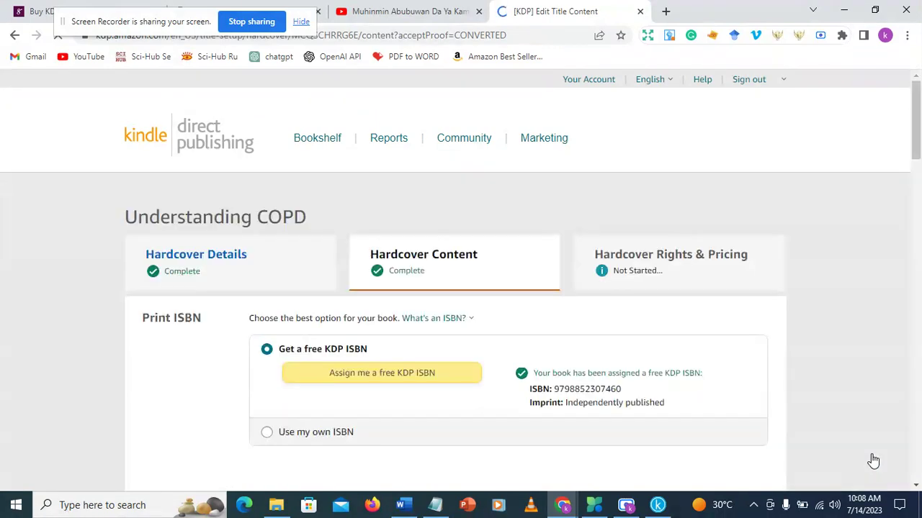
Review the hardcover's summary and its Amazon.com printing cost, and save and continue to rights and pricing
{"action": "scroll", "coordinate": [583, 424], "scroll_direction": "down", "scroll_amount": 10}
{"action": "scroll", "coordinate": [489, 357], "scroll_direction": "down", "scroll_amount": 10}
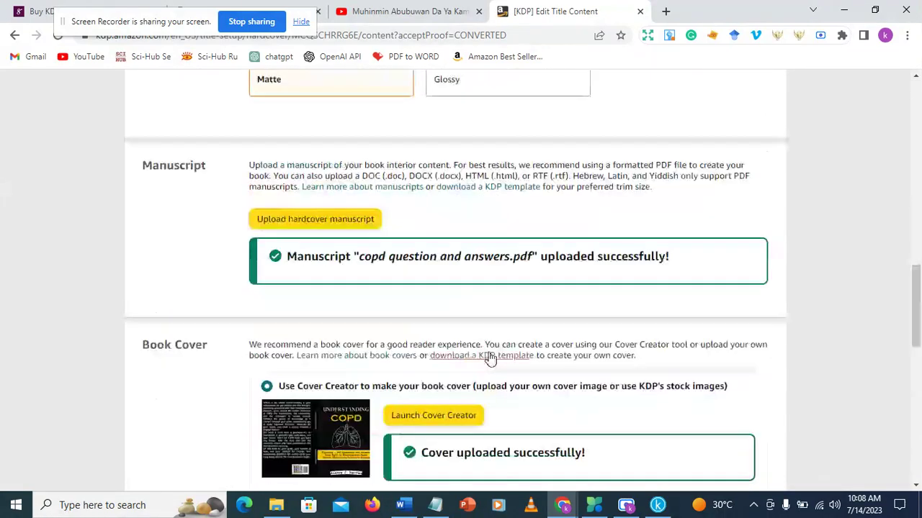
{"action": "scroll", "coordinate": [489, 358], "scroll_direction": "up", "scroll_amount": 1}
{"action": "scroll", "coordinate": [488, 357], "scroll_direction": "down", "scroll_amount": 3}
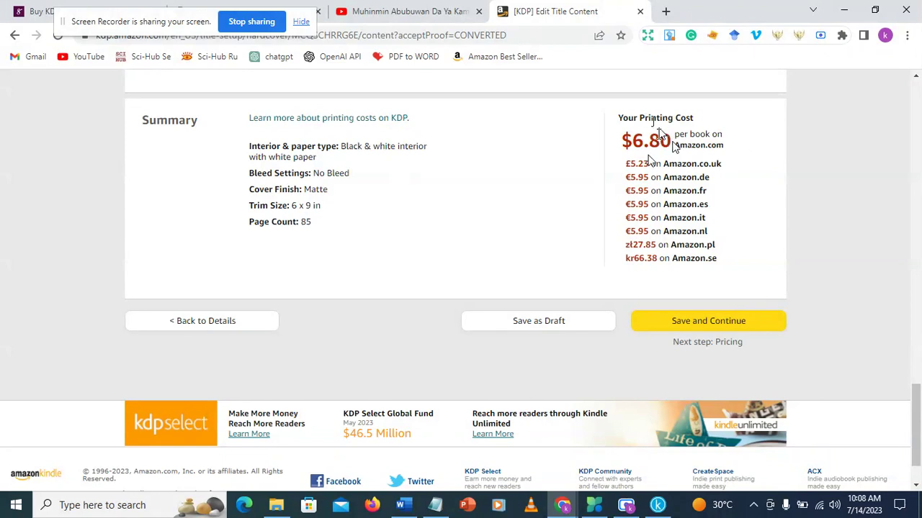
{"action": "left_click_drag", "start_coordinate": [670, 140], "coordinate": [623, 141]}
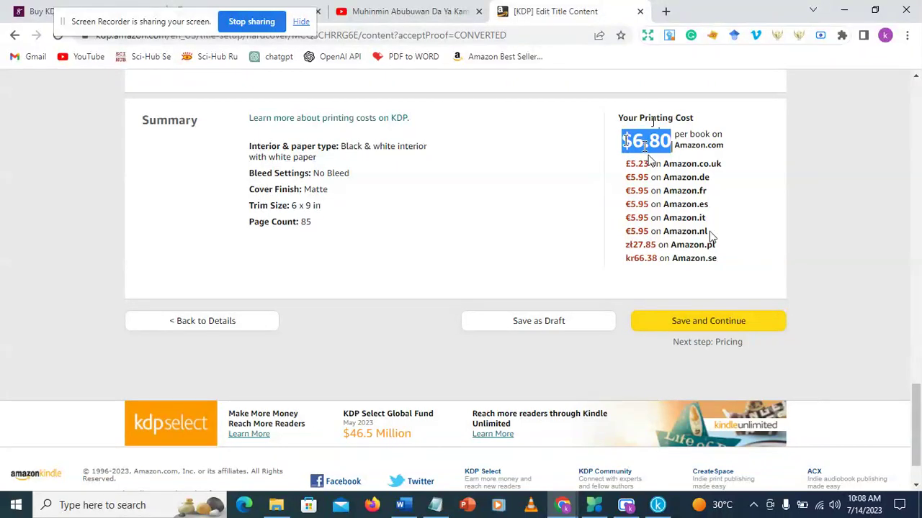
{"action": "left_click", "coordinate": [749, 321]}
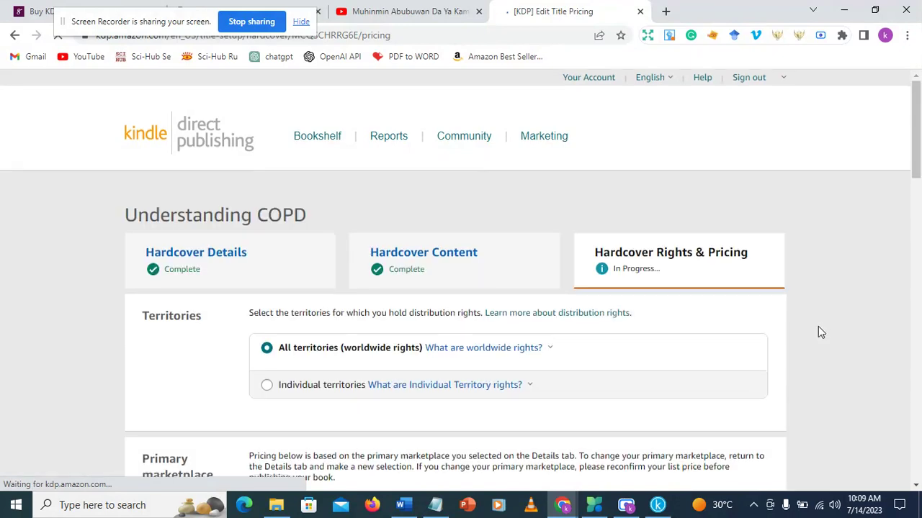
Set the hardcover's Amazon.com list price to $15.99, keeping worldwide rights for all territories
{"action": "scroll", "coordinate": [401, 303], "scroll_direction": "down", "scroll_amount": 3}
{"action": "scroll", "coordinate": [522, 353], "scroll_direction": "down", "scroll_amount": 3}
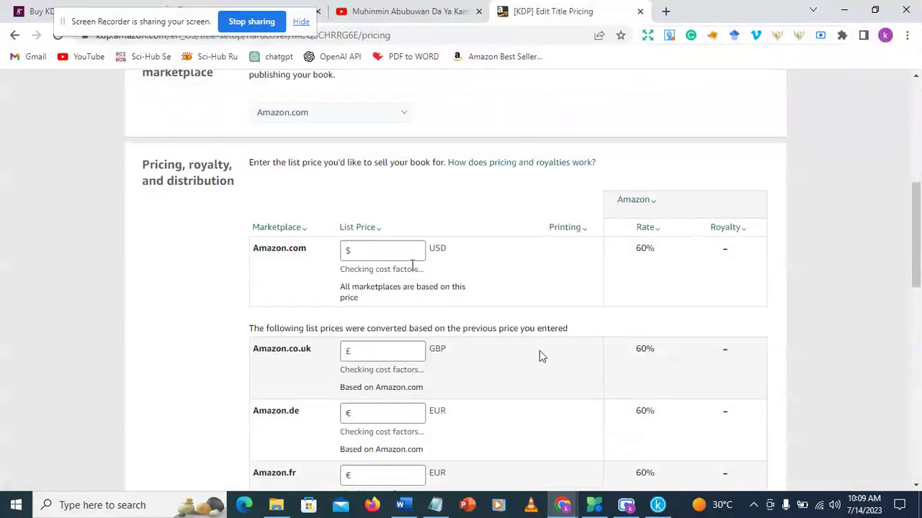
{"action": "left_click", "coordinate": [417, 251]}
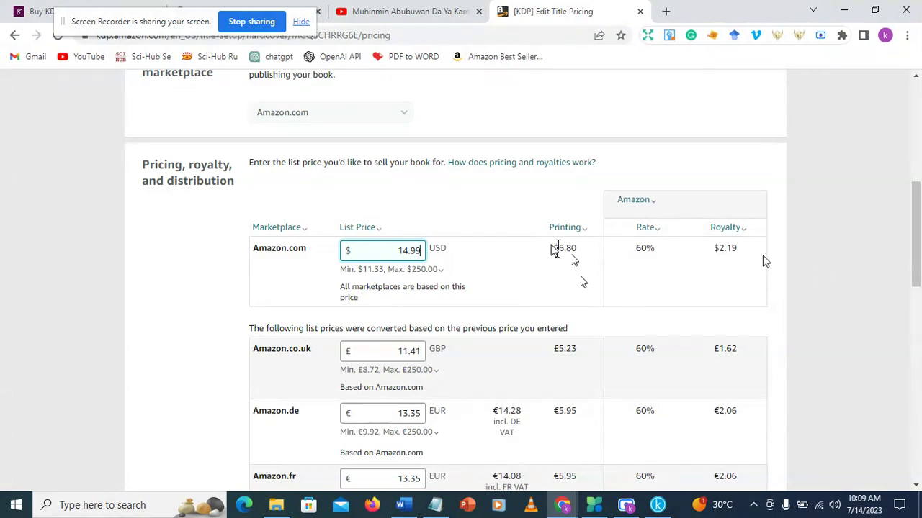
{"action": "left_click", "coordinate": [408, 251]}
{"action": "key", "text": "BackSpace"}
{"action": "type", "text": "5"}
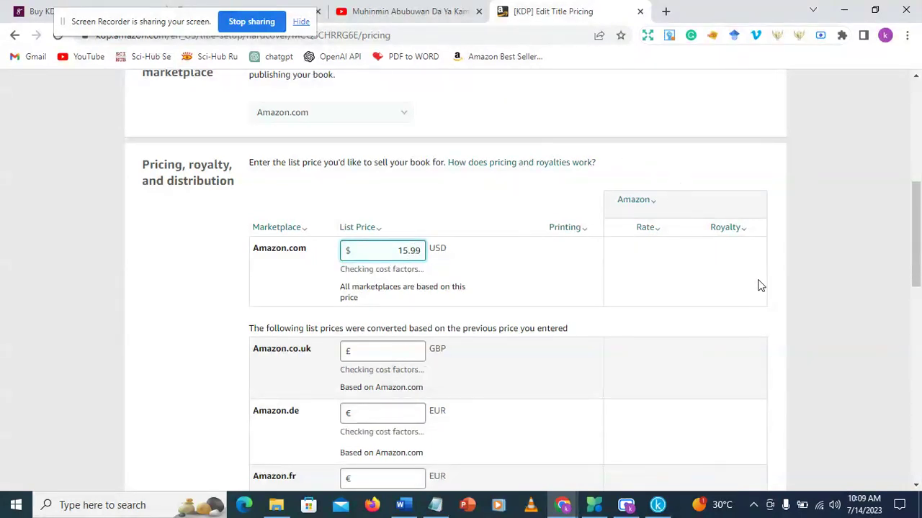
{"action": "left_click", "coordinate": [446, 258]}
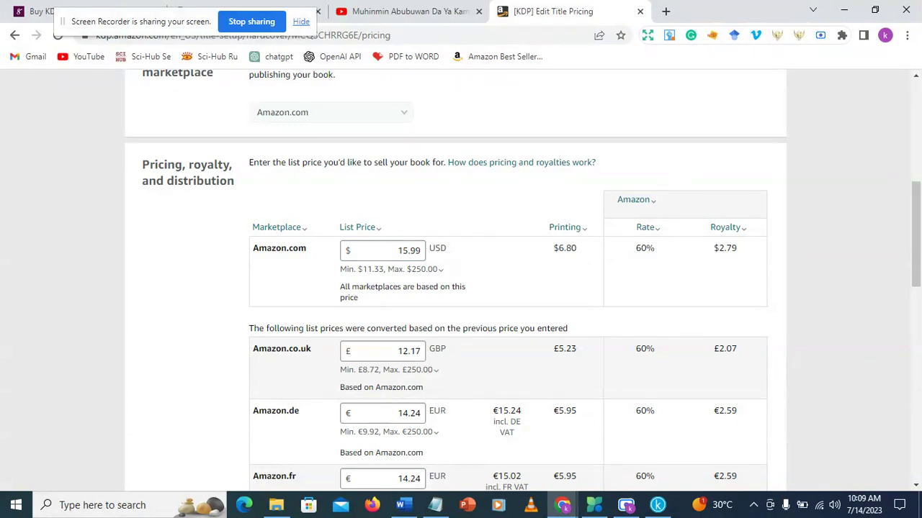
Publish the hardcover book and close the submission confirmation to return to the Bookshelf
{"action": "scroll", "coordinate": [733, 257], "scroll_direction": "down", "scroll_amount": 10}
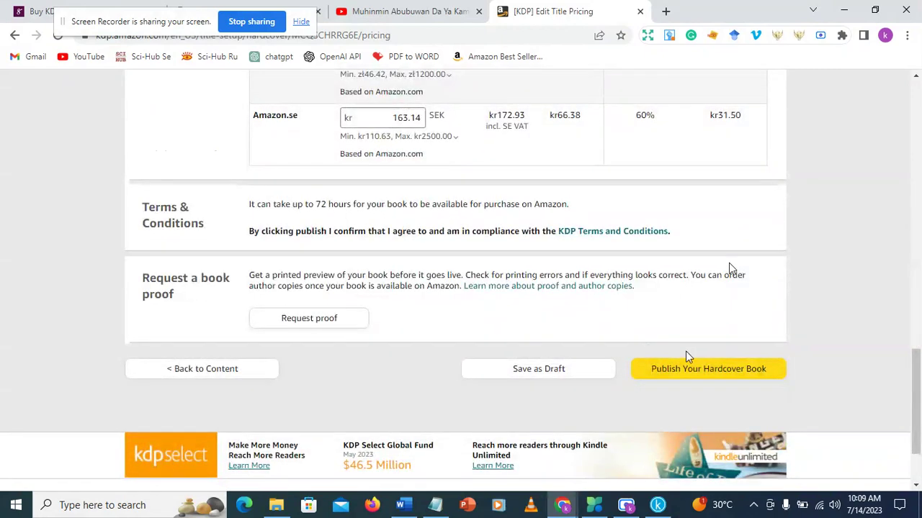
{"action": "left_click", "coordinate": [704, 370]}
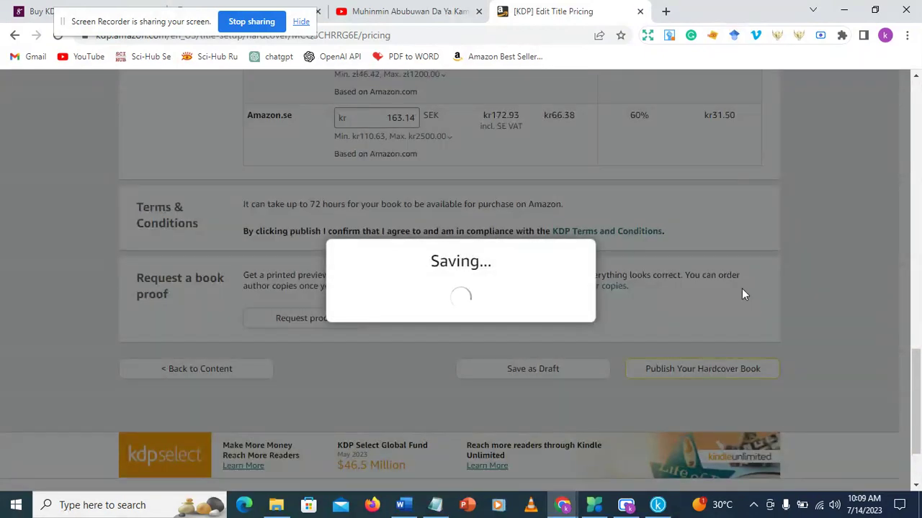
{"action": "scroll", "coordinate": [741, 289], "scroll_direction": "up", "scroll_amount": 10}
{"action": "scroll", "coordinate": [741, 289], "scroll_direction": "up", "scroll_amount": 8}
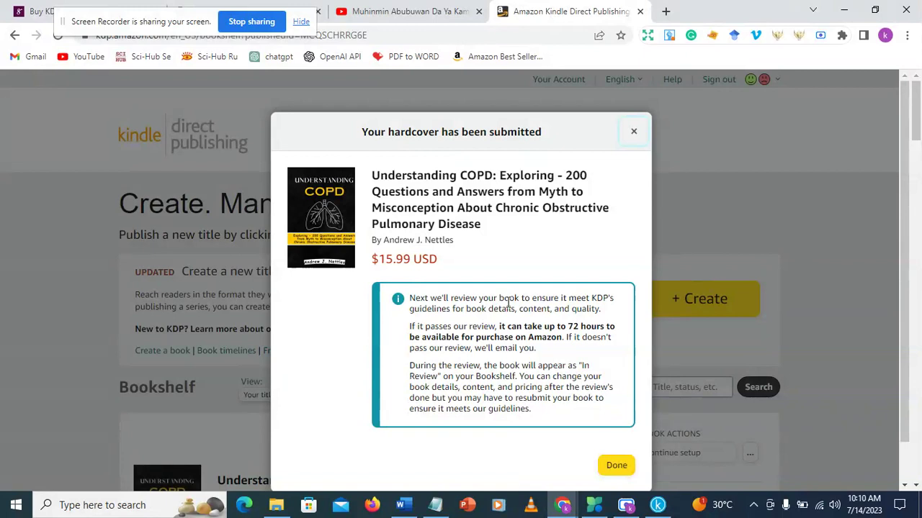
{"action": "left_click", "coordinate": [617, 467]}
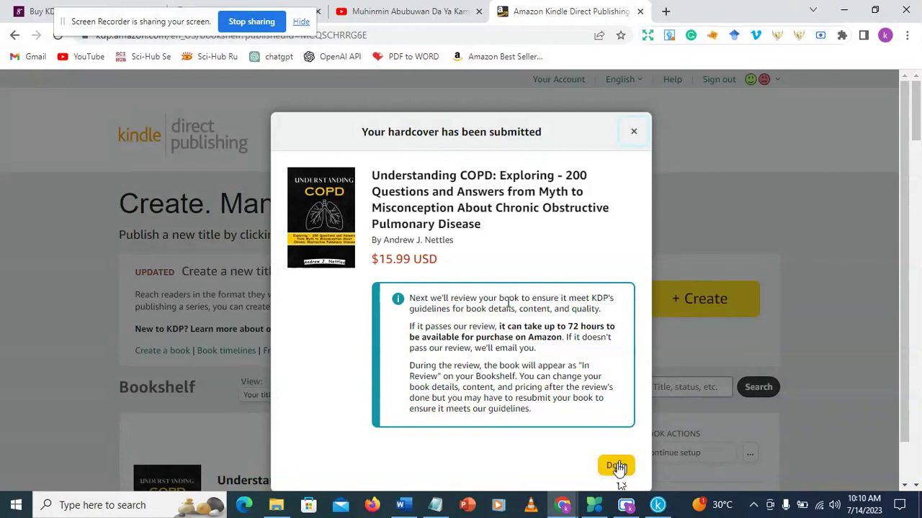
Check the publishing status of the Kindle eBook, paperback and hardcover editions of "Understanding COPD" on the Bookshelf
{"action": "scroll", "coordinate": [566, 362], "scroll_direction": "down", "scroll_amount": 2}
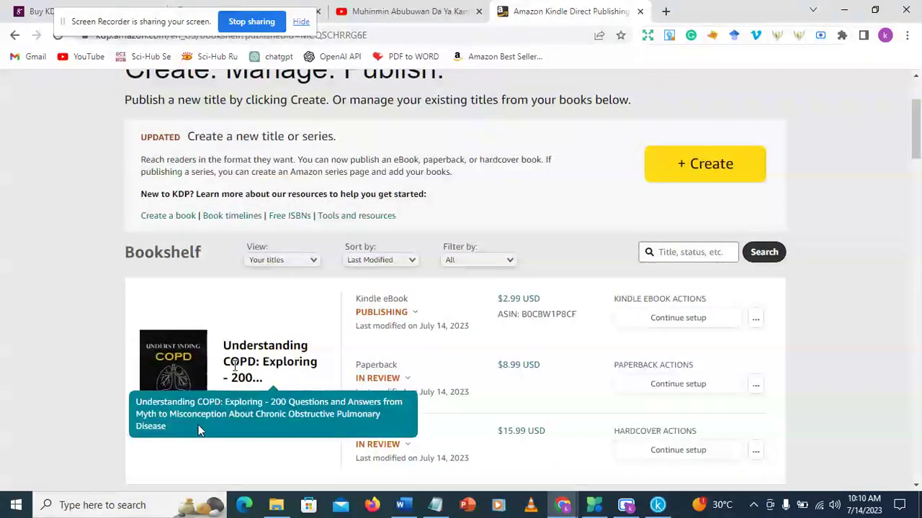
{"action": "left_click", "coordinate": [366, 450]}
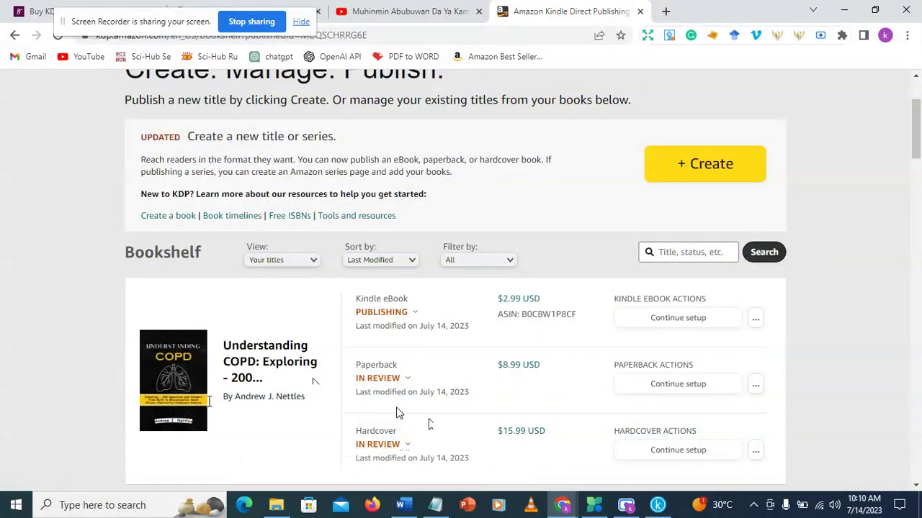
{"action": "mouse_move", "coordinate": [381, 375]}
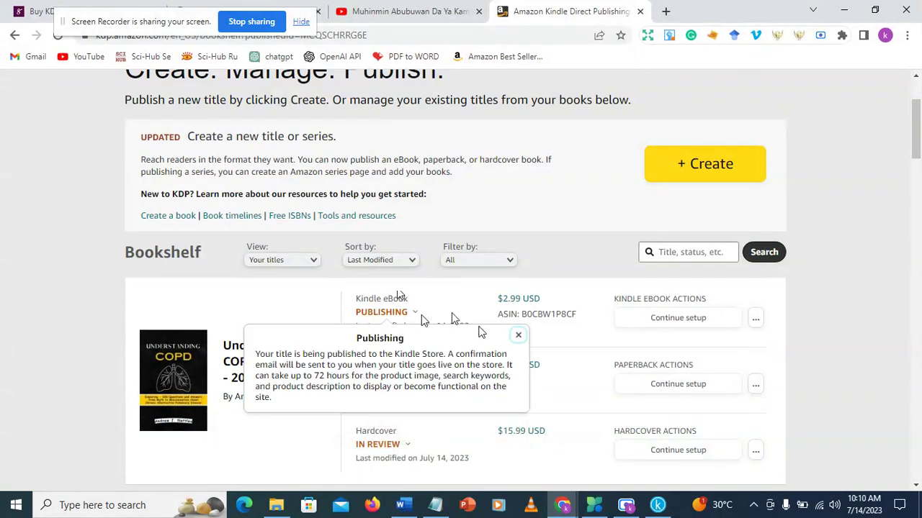
{"action": "mouse_move", "coordinate": [422, 324]}
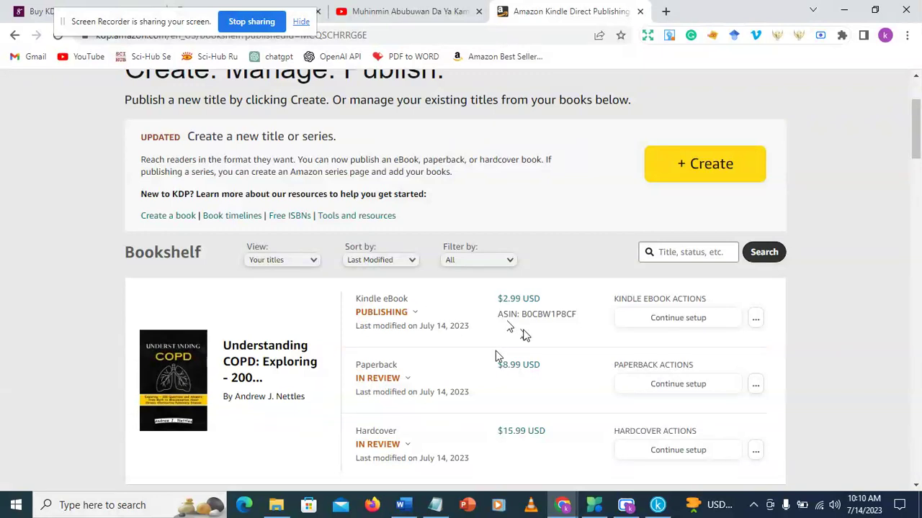
View the YouTube video "Muhinmin Abubuwan Da Ya Kamata Ka Sani Kafin Ka Fara Amazon KDP"
{"action": "left_click", "coordinate": [428, 14]}
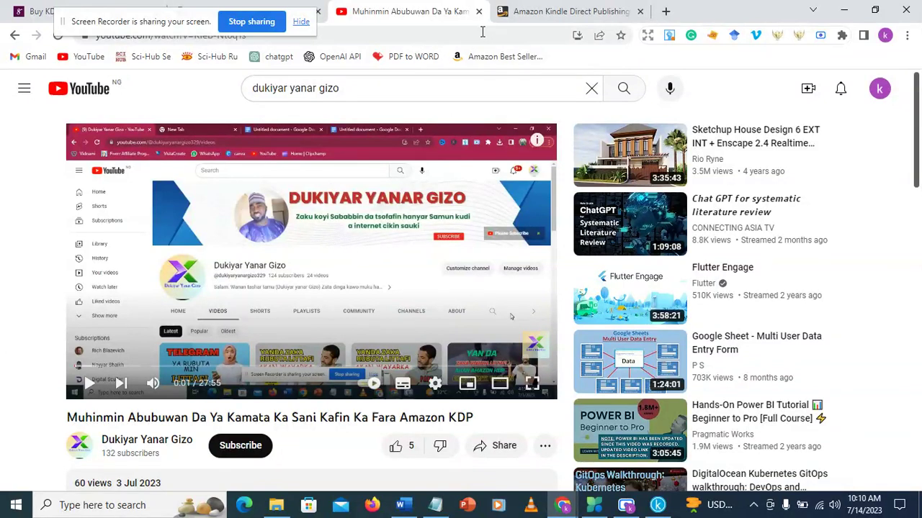
{"action": "left_click", "coordinate": [525, 12]}
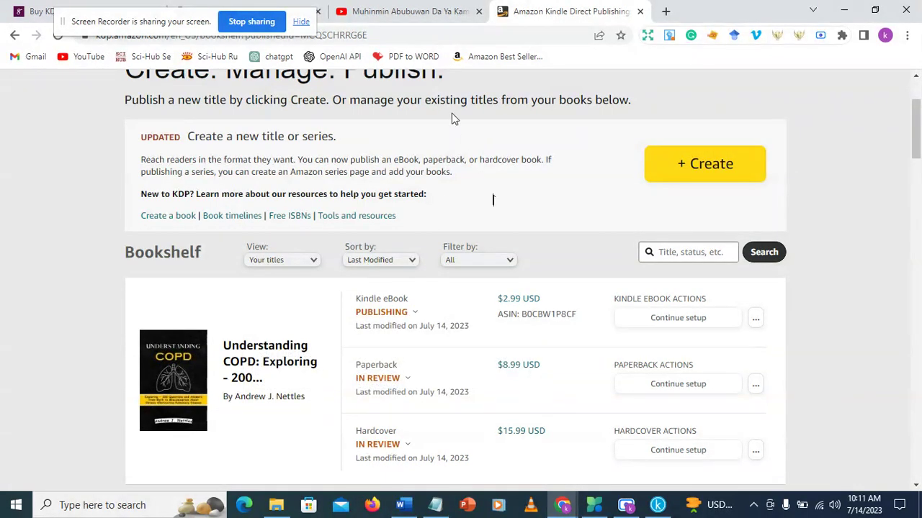
{"action": "left_click", "coordinate": [422, 13]}
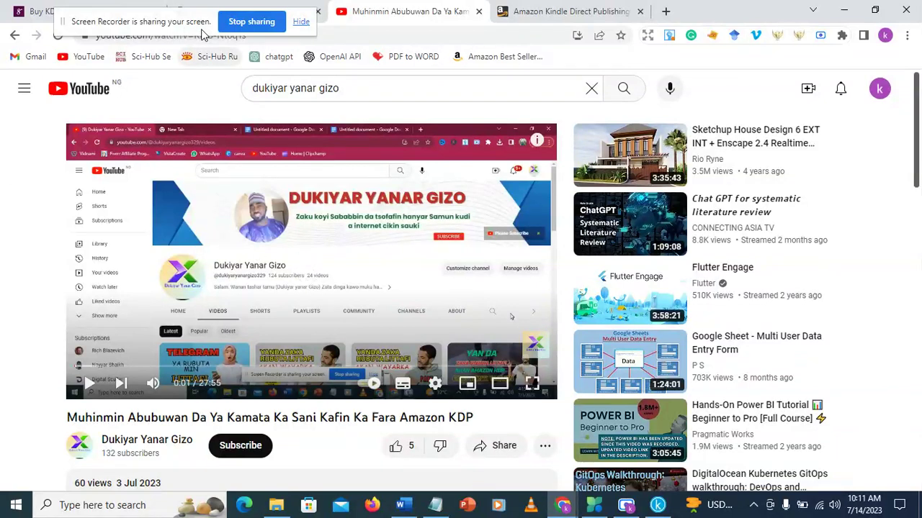
Switch to the Selar page for the "KDP CASH PROFITS" course and examine its promotional banner and price
{"action": "left_click_drag", "start_coordinate": [202, 24], "coordinate": [488, 27]}
{"action": "left_click", "coordinate": [117, 13]}
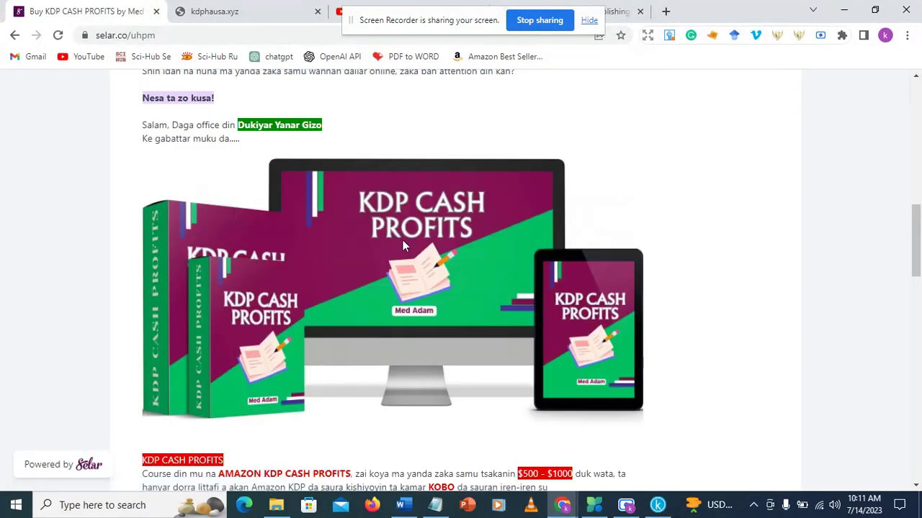
{"action": "scroll", "coordinate": [393, 231], "scroll_direction": "up", "scroll_amount": 4}
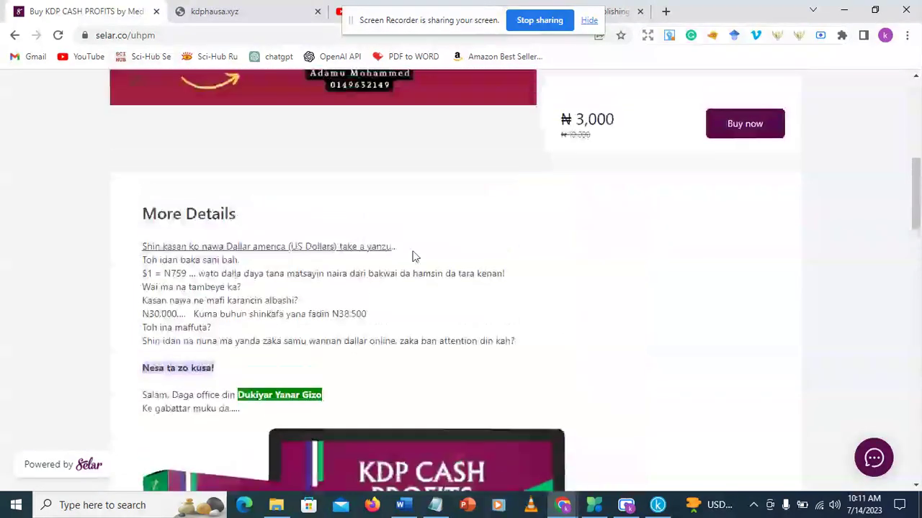
{"action": "scroll", "coordinate": [369, 295], "scroll_direction": "up", "scroll_amount": 6}
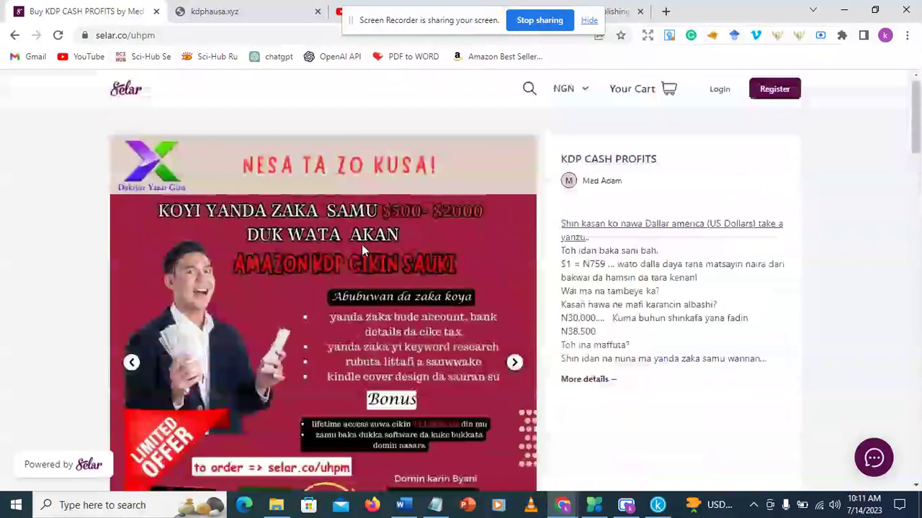
{"action": "scroll", "coordinate": [361, 244], "scroll_direction": "down", "scroll_amount": 3}
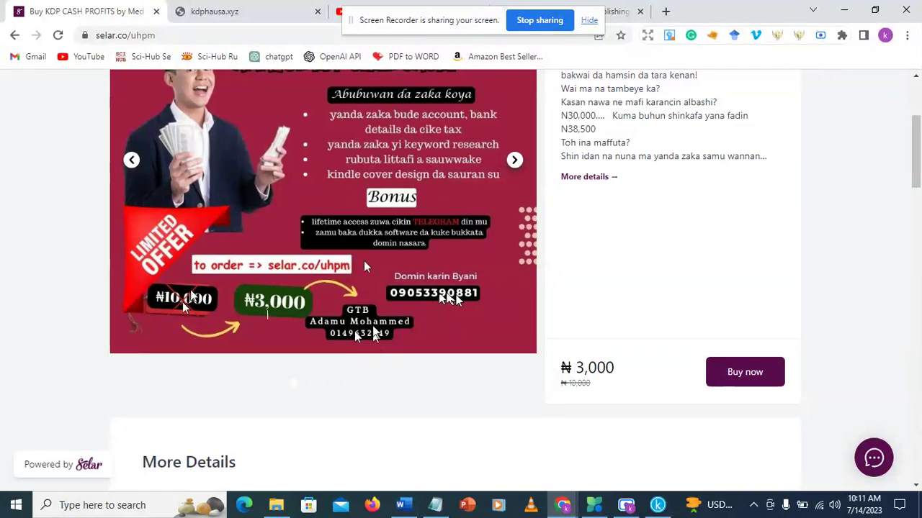
{"action": "scroll", "coordinate": [447, 299], "scroll_direction": "up", "scroll_amount": 3}
{"action": "scroll", "coordinate": [446, 295], "scroll_direction": "down", "scroll_amount": 2}
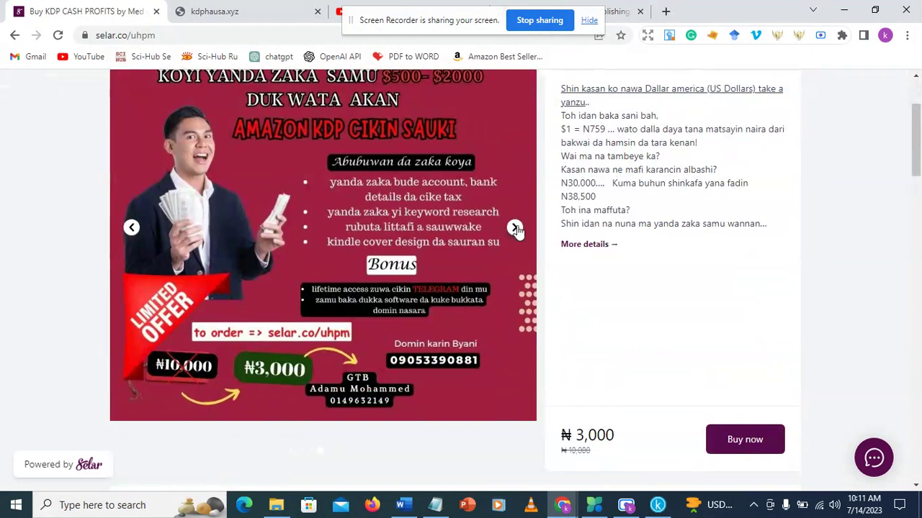
Read through the More Details section of the course page, including the topics taught and the bonuses
{"action": "scroll", "coordinate": [504, 302], "scroll_direction": "down", "scroll_amount": 5}
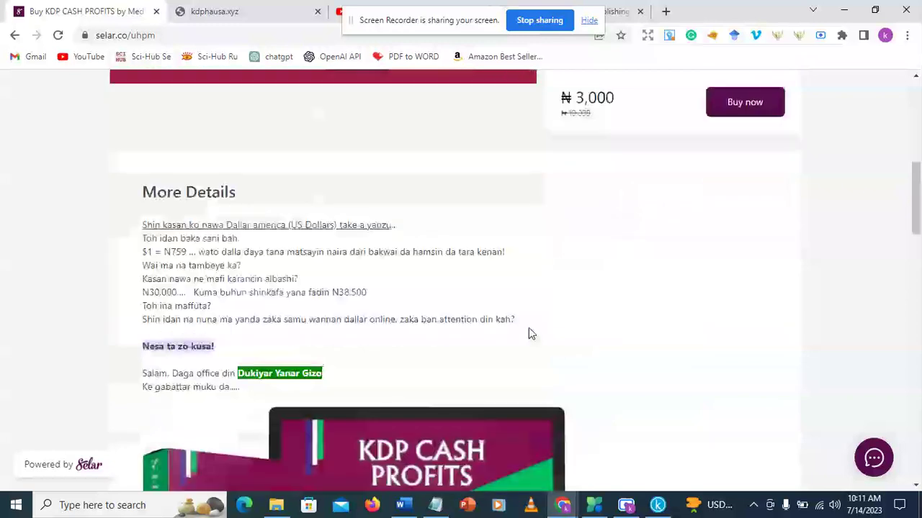
{"action": "scroll", "coordinate": [529, 328], "scroll_direction": "down", "scroll_amount": 4}
{"action": "scroll", "coordinate": [524, 328], "scroll_direction": "up", "scroll_amount": 3}
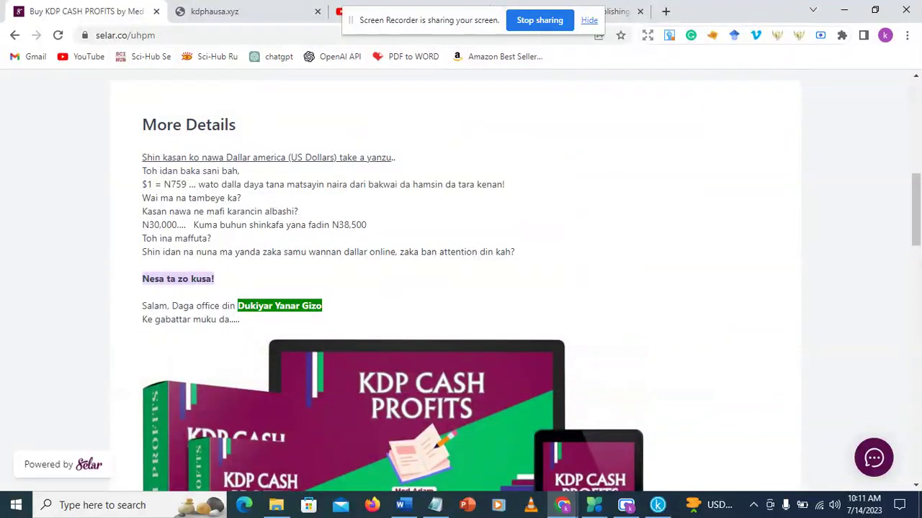
{"action": "scroll", "coordinate": [340, 253], "scroll_direction": "down", "scroll_amount": 6}
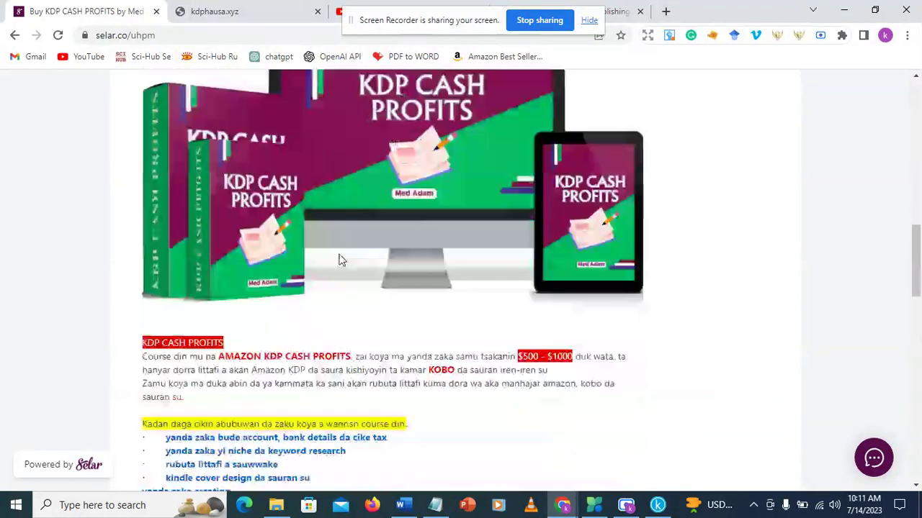
{"action": "scroll", "coordinate": [340, 257], "scroll_direction": "down", "scroll_amount": 3}
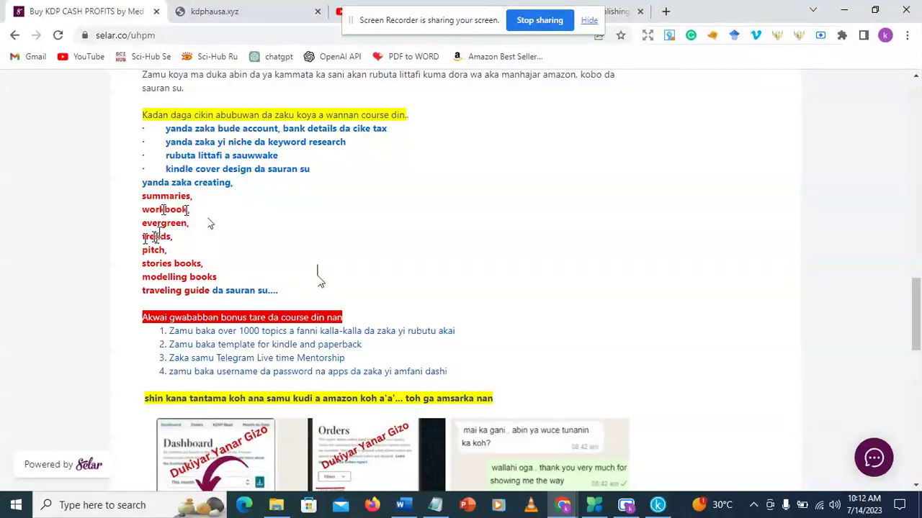
{"action": "scroll", "coordinate": [268, 237], "scroll_direction": "down", "scroll_amount": 1}
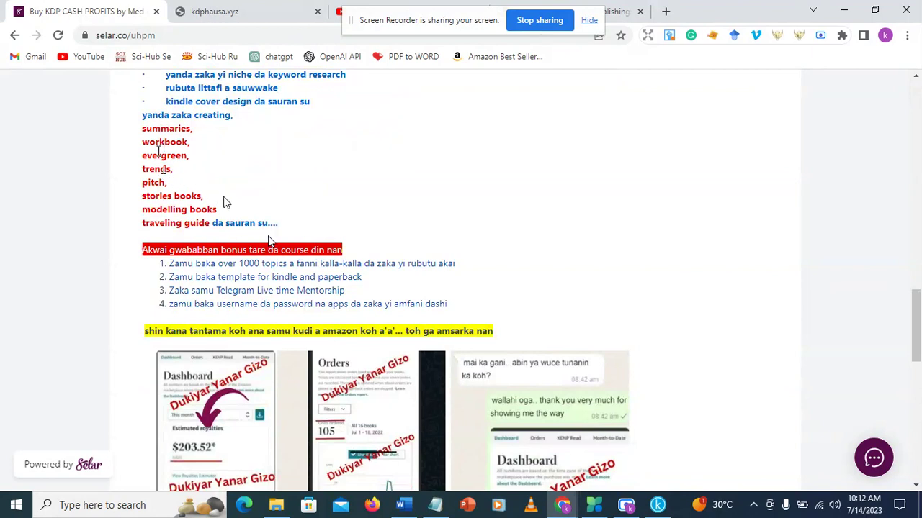
Reread the lists of topics taught and bonuses included with the "KDP CASH PROFITS" course
{"action": "scroll", "coordinate": [223, 202], "scroll_direction": "down", "scroll_amount": 1}
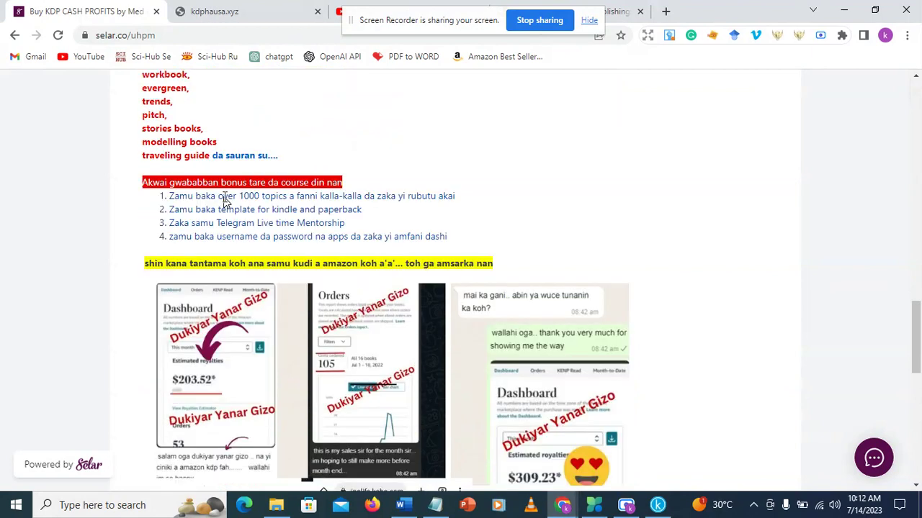
{"action": "scroll", "coordinate": [225, 195], "scroll_direction": "up", "scroll_amount": 7}
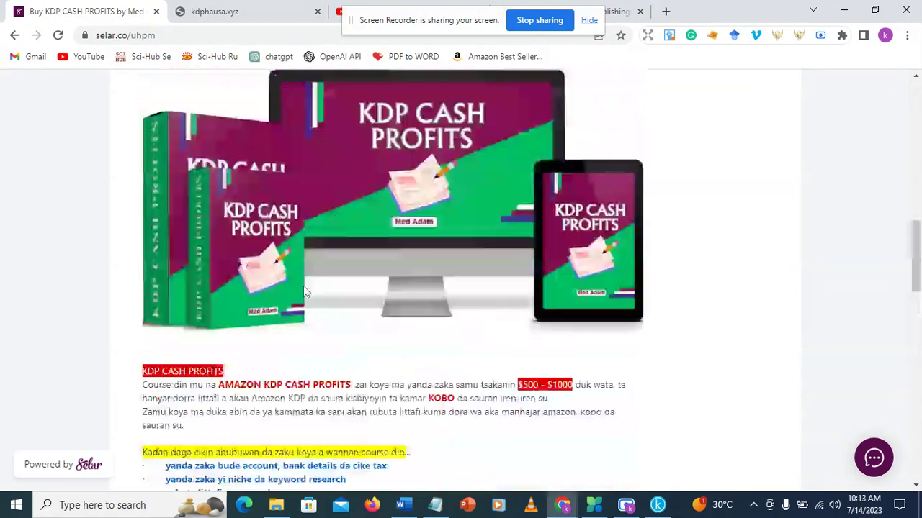
{"action": "scroll", "coordinate": [335, 214], "scroll_direction": "down", "scroll_amount": 3}
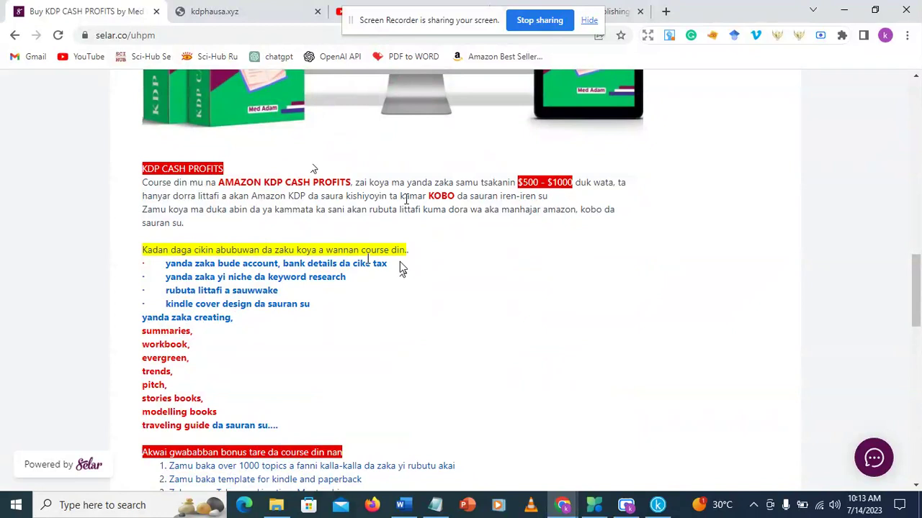
{"action": "scroll", "coordinate": [400, 263], "scroll_direction": "down", "scroll_amount": 2}
{"action": "scroll", "coordinate": [400, 263], "scroll_direction": "down", "scroll_amount": 1}
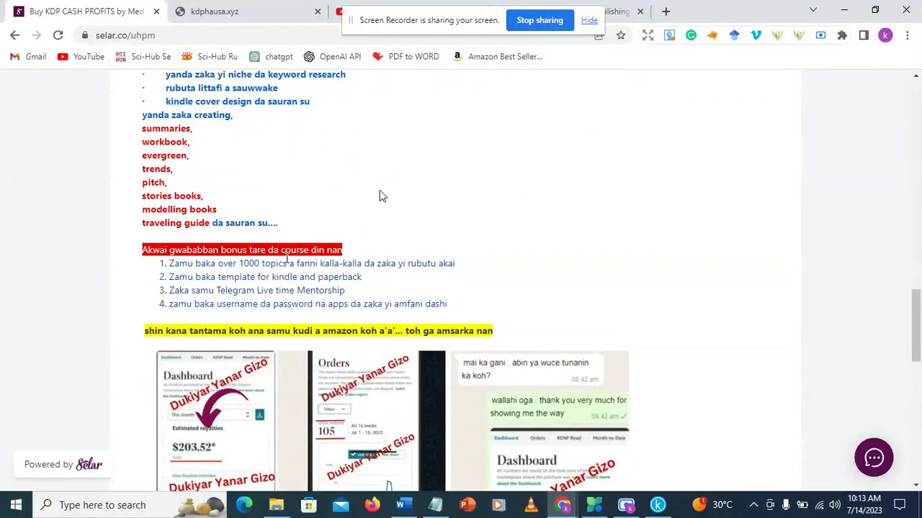
{"action": "scroll", "coordinate": [381, 196], "scroll_direction": "down", "scroll_amount": 1}
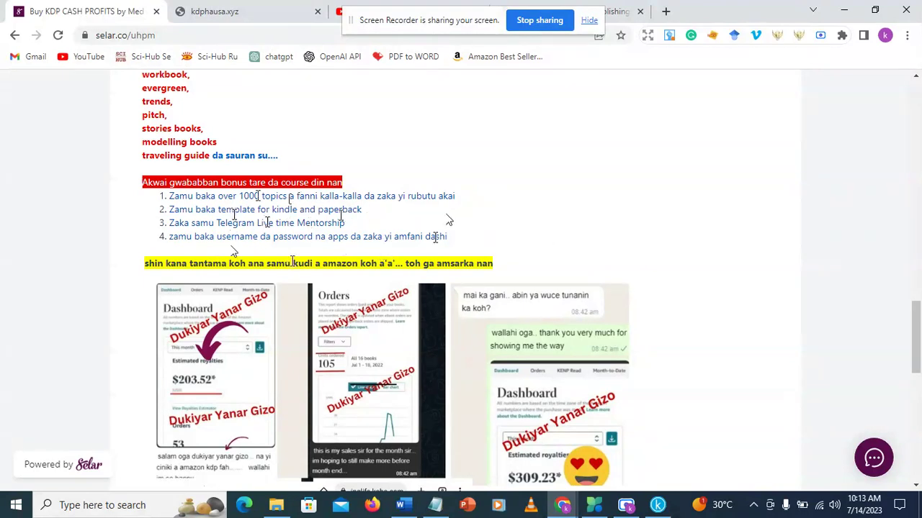
Examine the KDP dashboard, orders and testimonial screenshots offered as proof of earnings on the course page
{"action": "scroll", "coordinate": [452, 238], "scroll_direction": "down", "scroll_amount": 2}
{"action": "scroll", "coordinate": [452, 241], "scroll_direction": "down", "scroll_amount": 2}
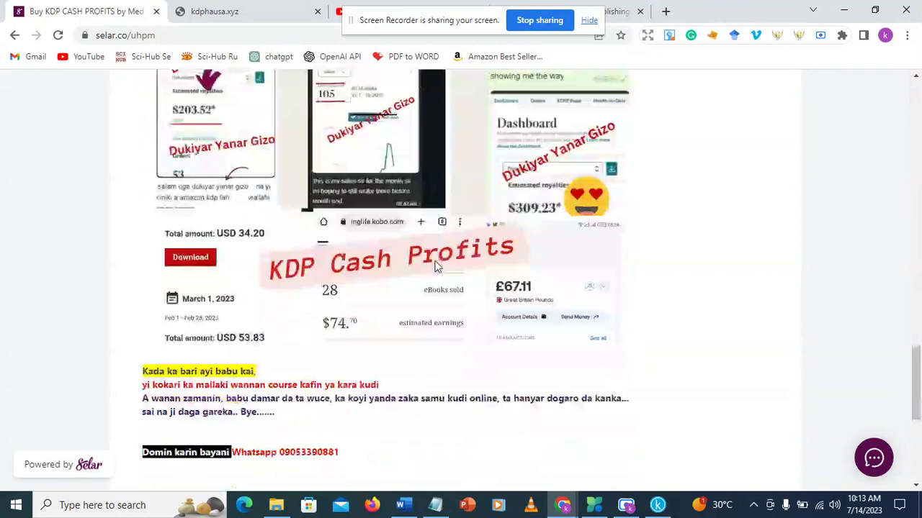
{"action": "scroll", "coordinate": [434, 264], "scroll_direction": "up", "scroll_amount": 1}
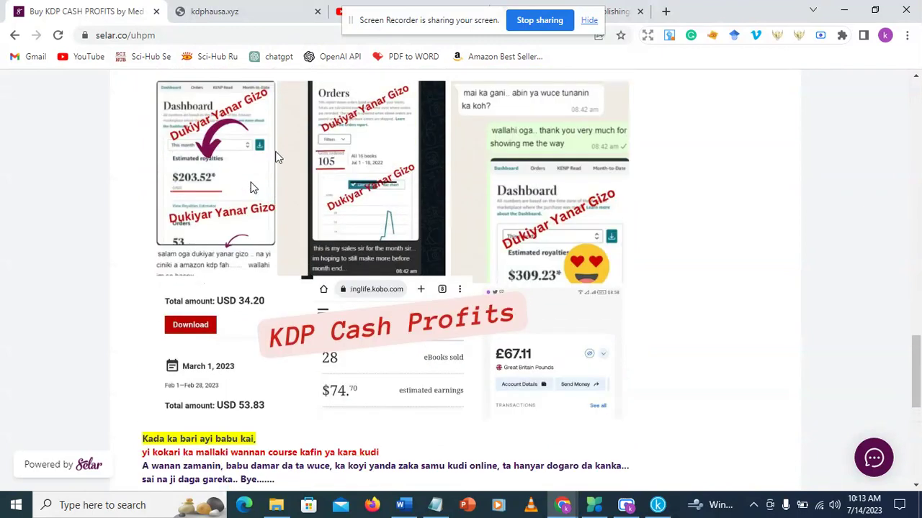
{"action": "scroll", "coordinate": [200, 167], "scroll_direction": "up", "scroll_amount": 2}
{"action": "scroll", "coordinate": [342, 216], "scroll_direction": "down", "scroll_amount": 2}
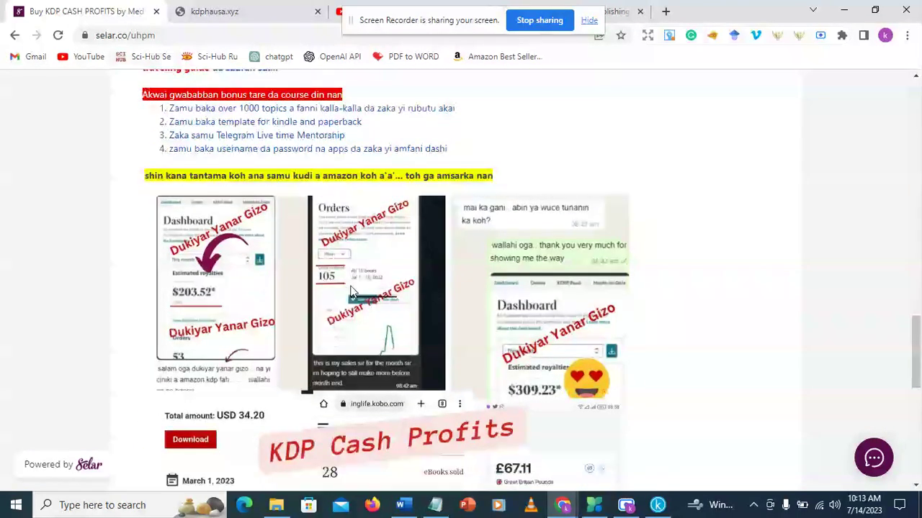
{"action": "scroll", "coordinate": [352, 290], "scroll_direction": "up", "scroll_amount": 1}
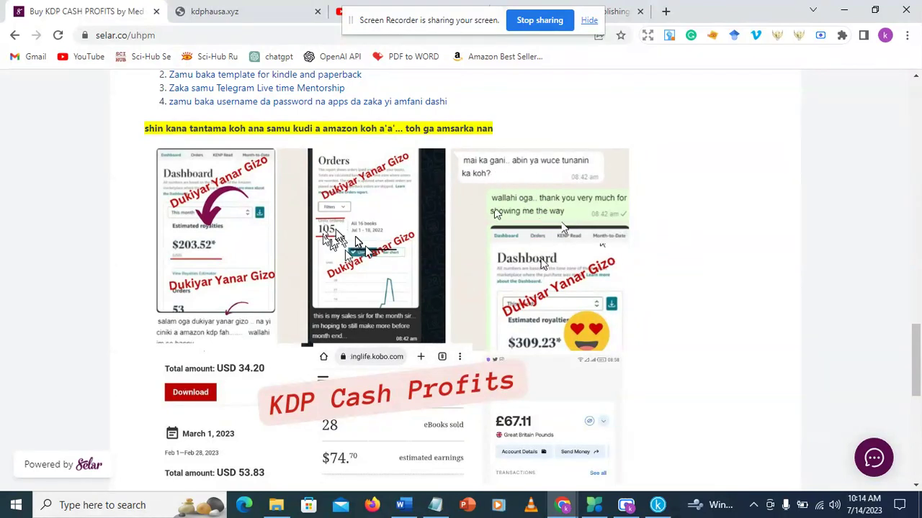
{"action": "scroll", "coordinate": [382, 319], "scroll_direction": "down", "scroll_amount": 3}
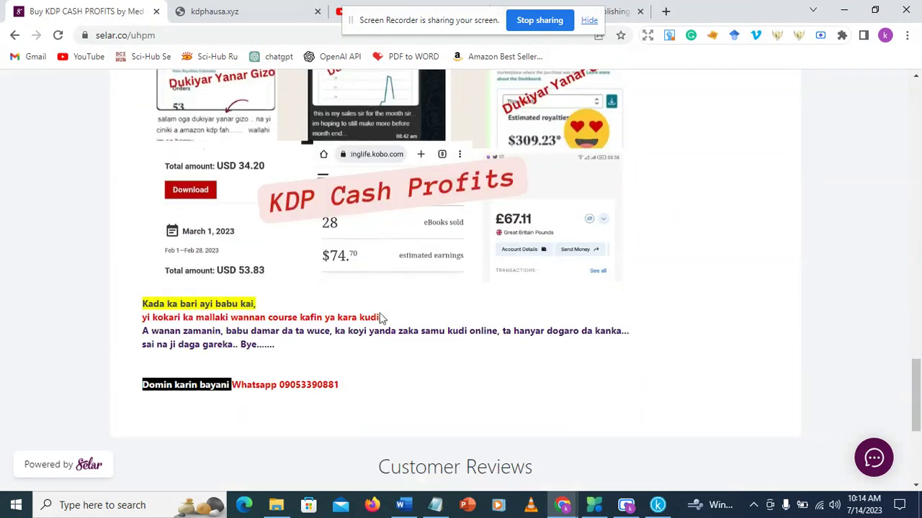
Return to the KDP CASH PROFITS description and briefly highlight the word KOBO in it
{"action": "scroll", "coordinate": [447, 260], "scroll_direction": "up", "scroll_amount": 13}
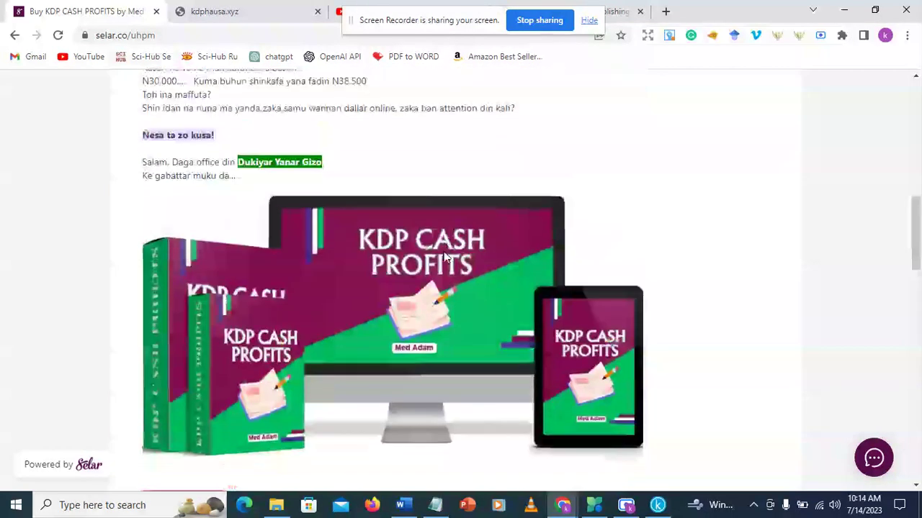
{"action": "scroll", "coordinate": [453, 264], "scroll_direction": "down", "scroll_amount": 4}
{"action": "double_click", "coordinate": [439, 264]}
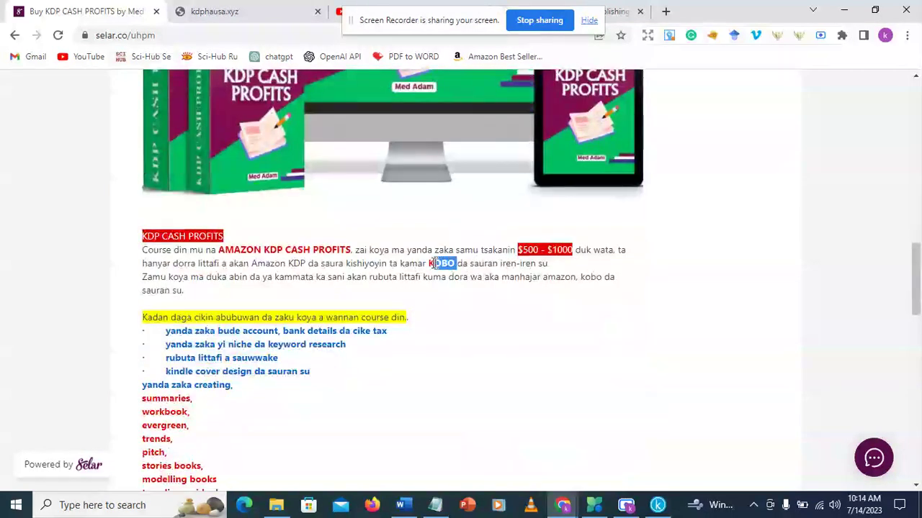
{"action": "left_click", "coordinate": [490, 290]}
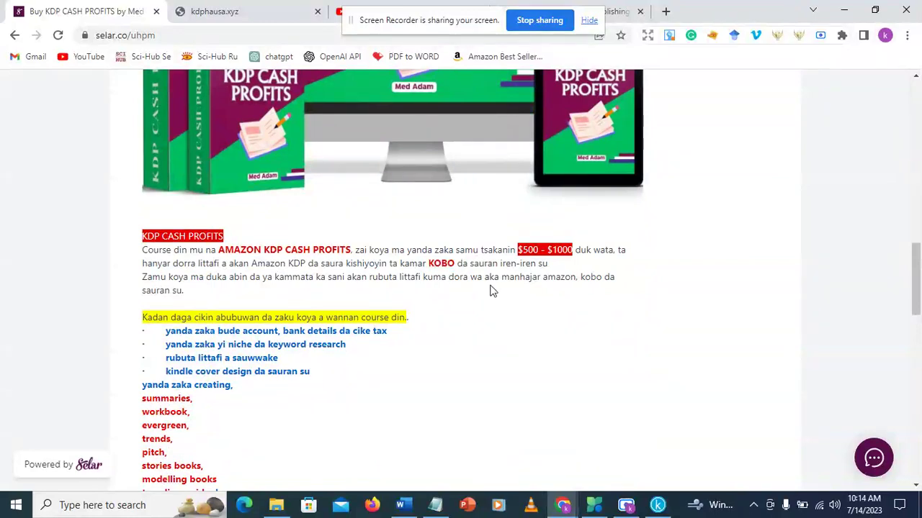
Examine the Kobo earnings and payment screenshots, along with the closing message and contact line
{"action": "scroll", "coordinate": [489, 291], "scroll_direction": "down", "scroll_amount": 10}
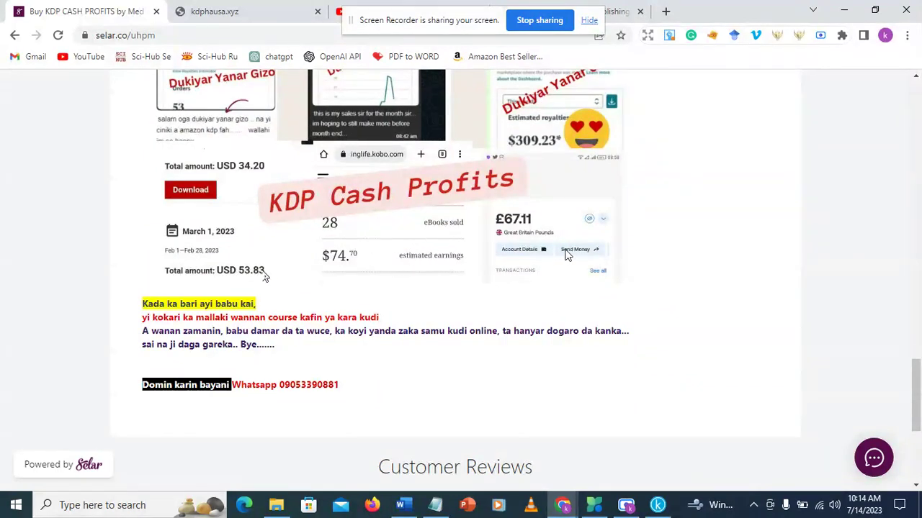
{"action": "scroll", "coordinate": [430, 246], "scroll_direction": "up", "scroll_amount": 1}
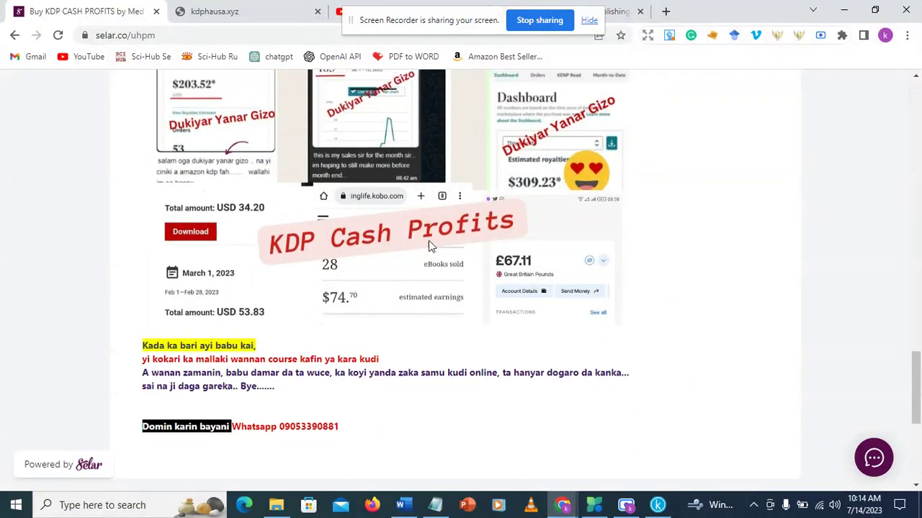
{"action": "scroll", "coordinate": [430, 246], "scroll_direction": "up", "scroll_amount": 2}
{"action": "scroll", "coordinate": [506, 270], "scroll_direction": "down", "scroll_amount": 4}
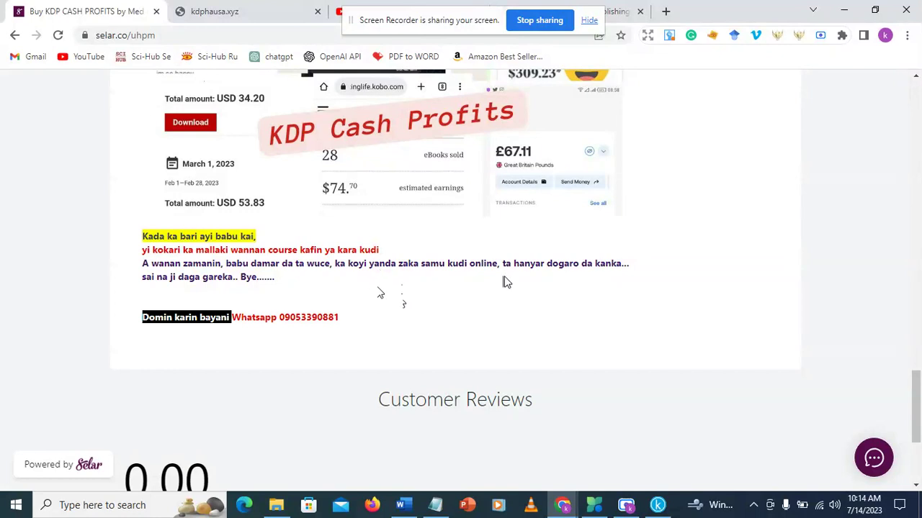
Review the course page once more, from the price and More Details section to the course description
{"action": "scroll", "coordinate": [389, 299], "scroll_direction": "up", "scroll_amount": 7}
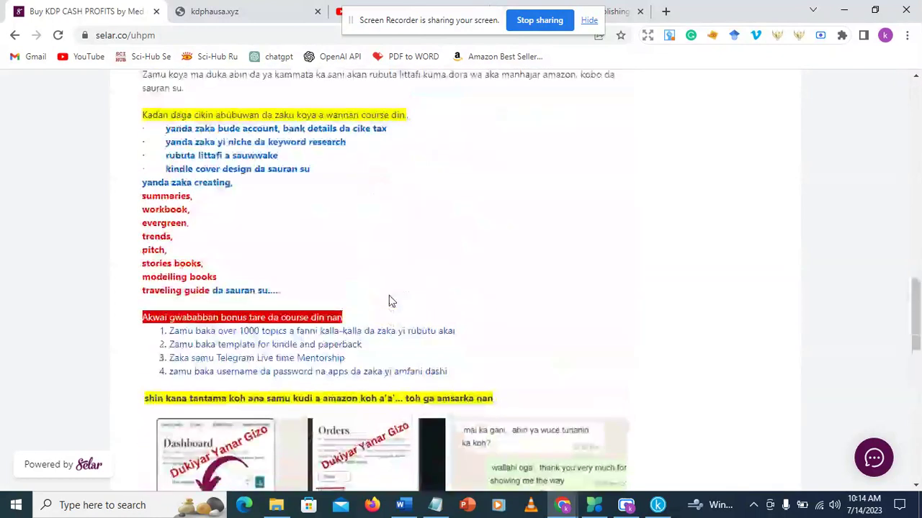
{"action": "scroll", "coordinate": [389, 301], "scroll_direction": "up", "scroll_amount": 5}
{"action": "scroll", "coordinate": [389, 301], "scroll_direction": "up", "scroll_amount": 6}
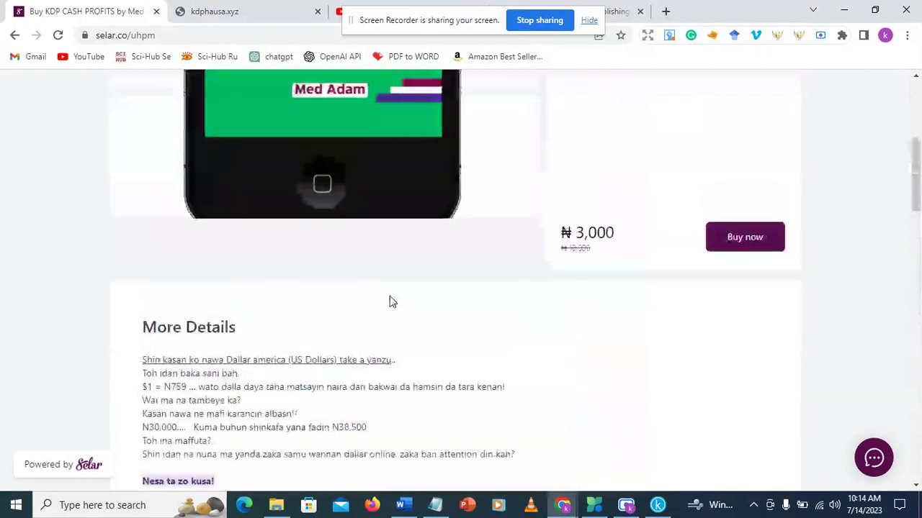
{"action": "scroll", "coordinate": [389, 299], "scroll_direction": "up", "scroll_amount": 5}
{"action": "scroll", "coordinate": [387, 301], "scroll_direction": "down", "scroll_amount": 10}
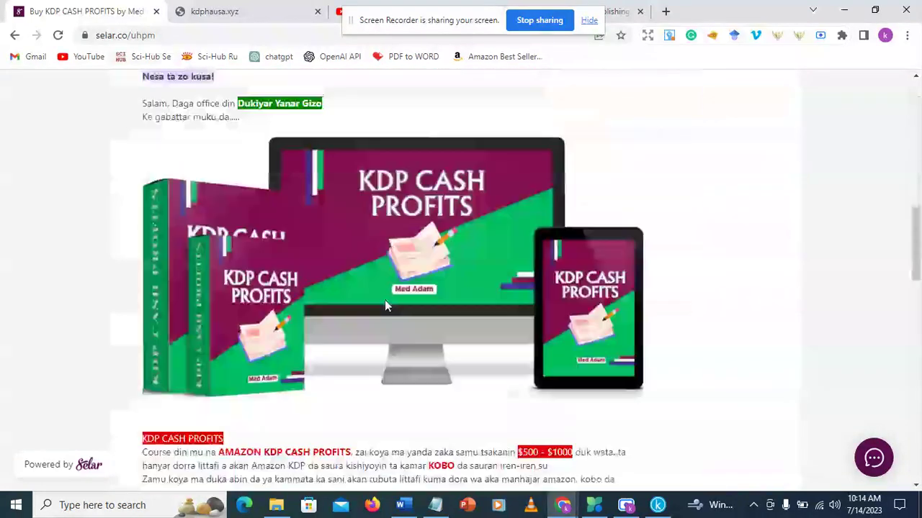
{"action": "scroll", "coordinate": [385, 303], "scroll_direction": "down", "scroll_amount": 2}
{"action": "scroll", "coordinate": [388, 249], "scroll_direction": "down", "scroll_amount": 1}
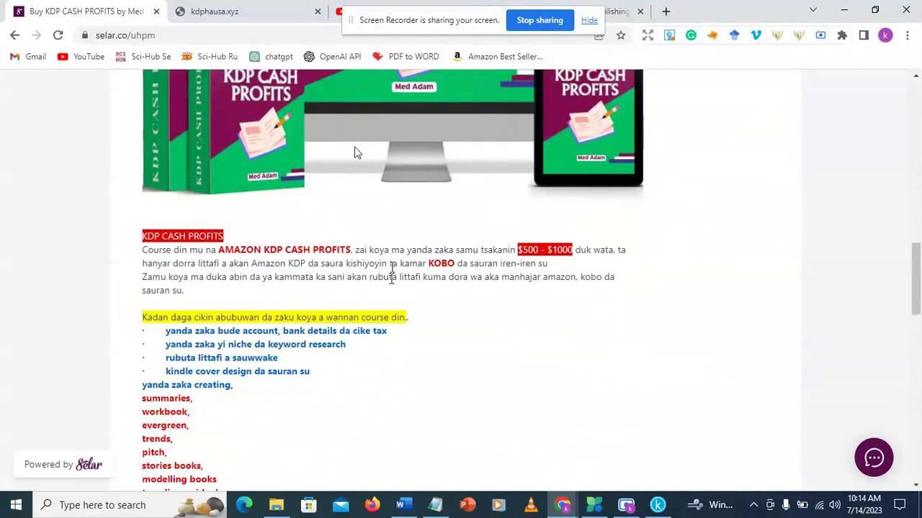
Switch to the kdphausa.xyz website and view the welcome banner on its home page
{"action": "left_click", "coordinate": [275, 11]}
{"action": "left_click_drag", "start_coordinate": [432, 27], "coordinate": [210, 27]}
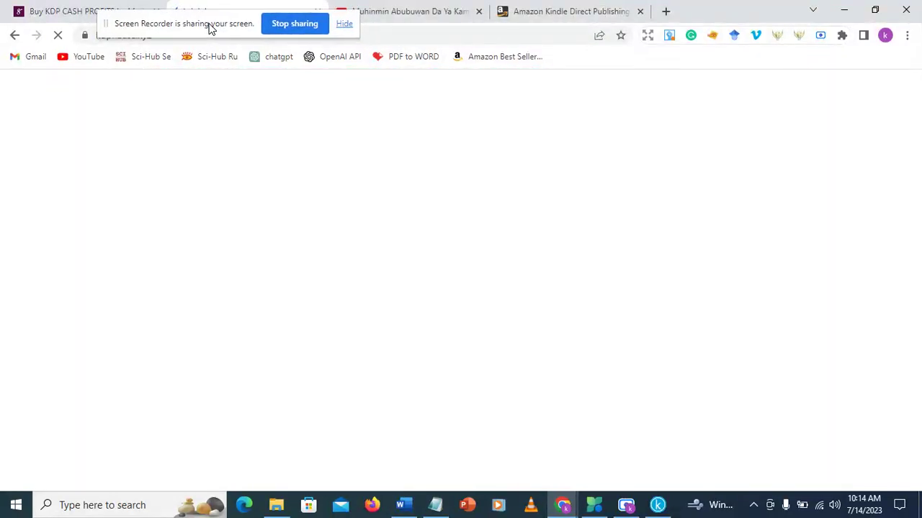
{"action": "scroll", "coordinate": [216, 186], "scroll_direction": "down", "scroll_amount": 2}
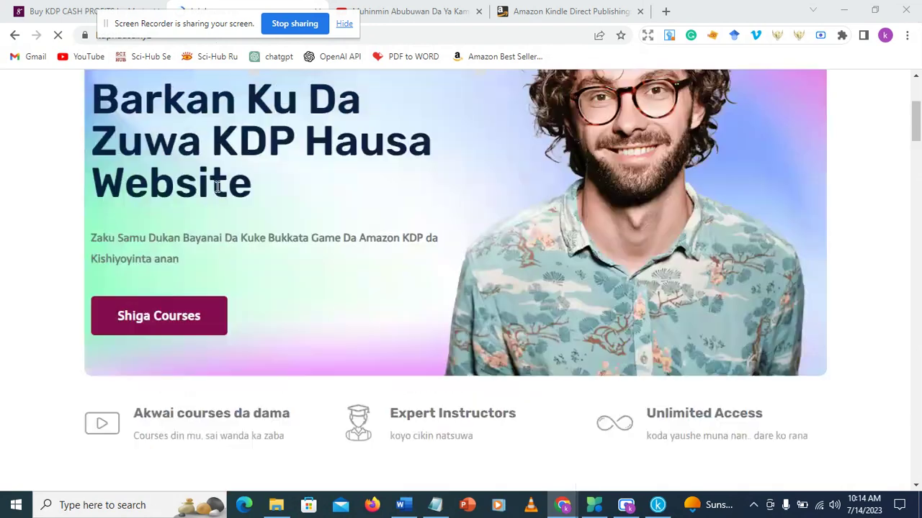
{"action": "scroll", "coordinate": [217, 187], "scroll_direction": "up", "scroll_amount": 1}
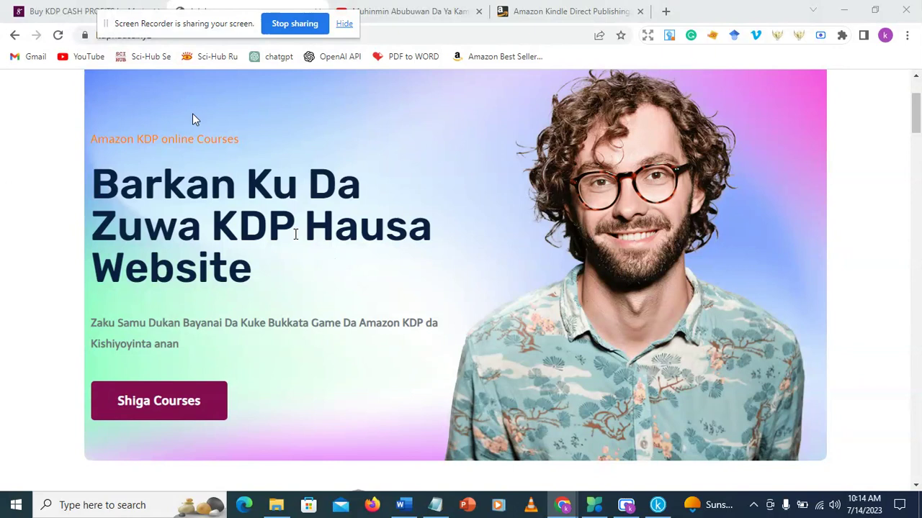
{"action": "scroll", "coordinate": [291, 245], "scroll_direction": "up", "scroll_amount": 1}
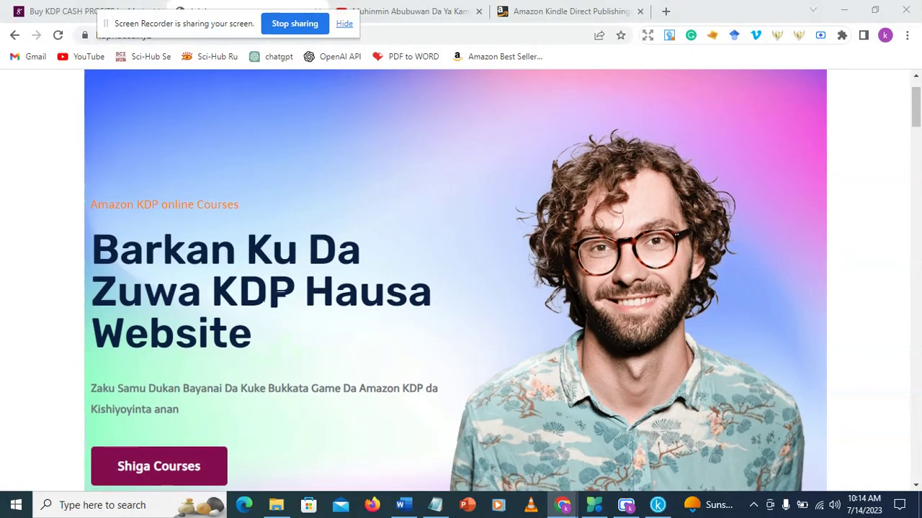
Open the KDP Cash Profits course through Shiga Courses and go to its Course Content section
{"action": "scroll", "coordinate": [271, 298], "scroll_direction": "down", "scroll_amount": 1}
{"action": "scroll", "coordinate": [273, 323], "scroll_direction": "down", "scroll_amount": 2}
{"action": "left_click", "coordinate": [165, 273]}
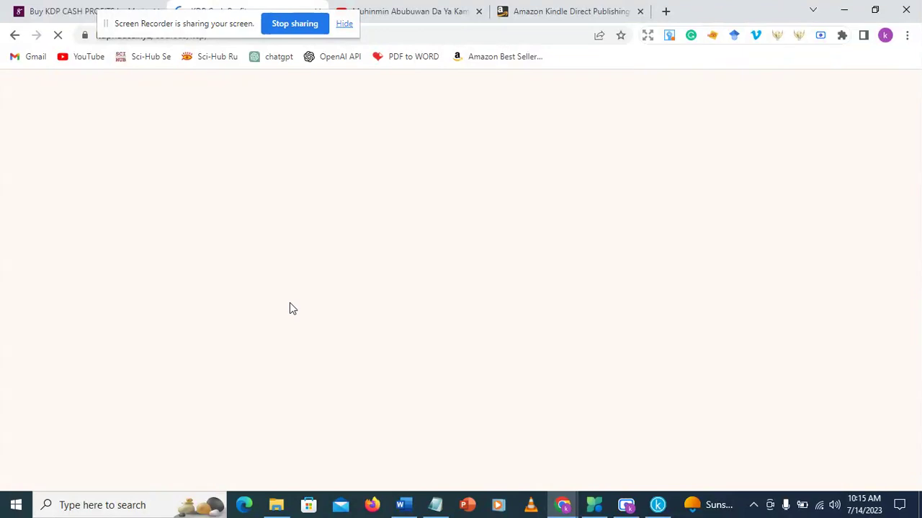
{"action": "scroll", "coordinate": [291, 305], "scroll_direction": "down", "scroll_amount": 3}
{"action": "scroll", "coordinate": [293, 311], "scroll_direction": "up", "scroll_amount": 2}
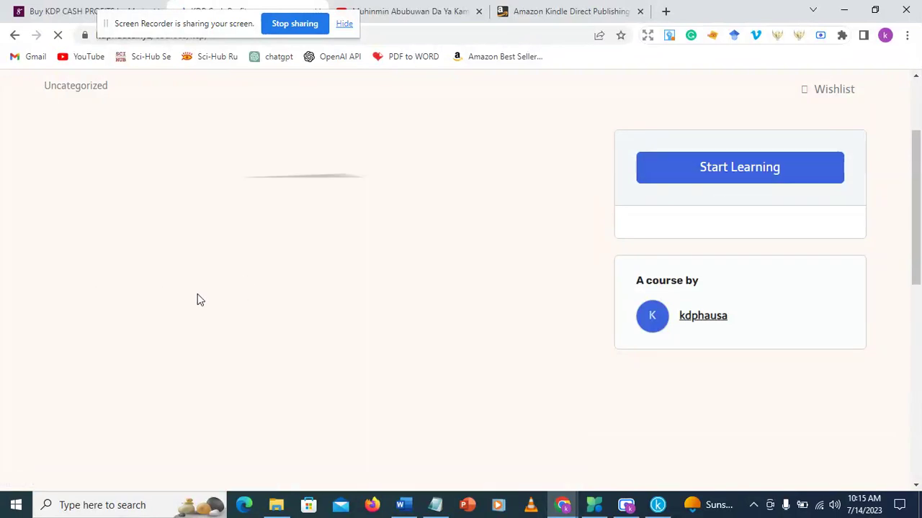
{"action": "scroll", "coordinate": [204, 322], "scroll_direction": "down", "scroll_amount": 6}
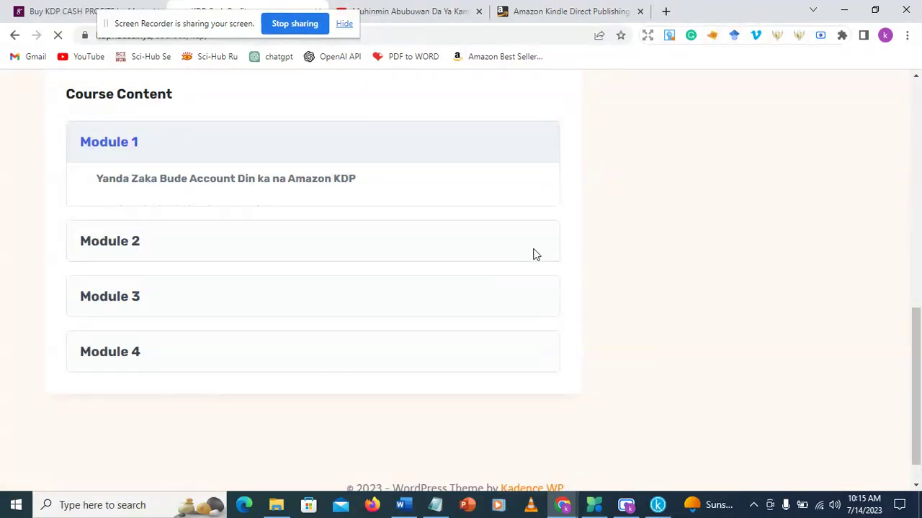
Expand Module 2, Module 3 and Module 4 in the Course Content to view the lessons in each
{"action": "left_click", "coordinate": [447, 211]}
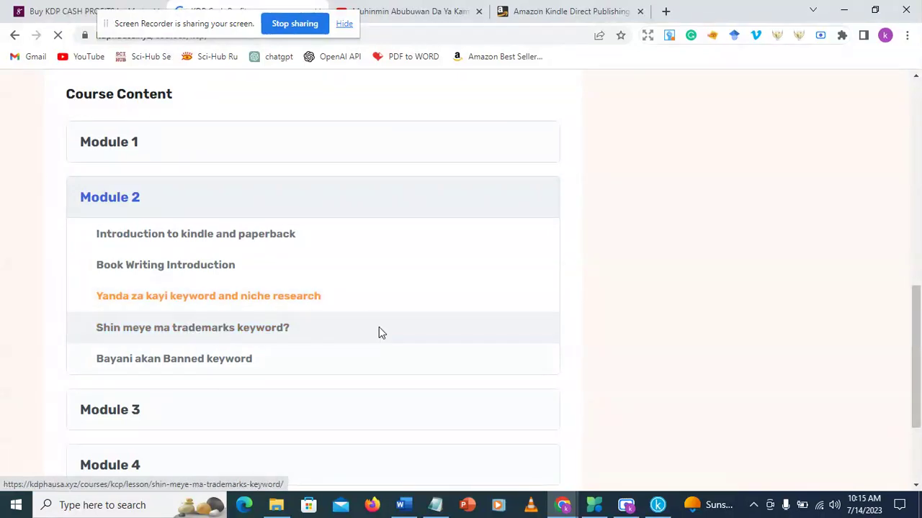
{"action": "scroll", "coordinate": [283, 364], "scroll_direction": "down", "scroll_amount": 2}
{"action": "scroll", "coordinate": [284, 364], "scroll_direction": "up", "scroll_amount": 2}
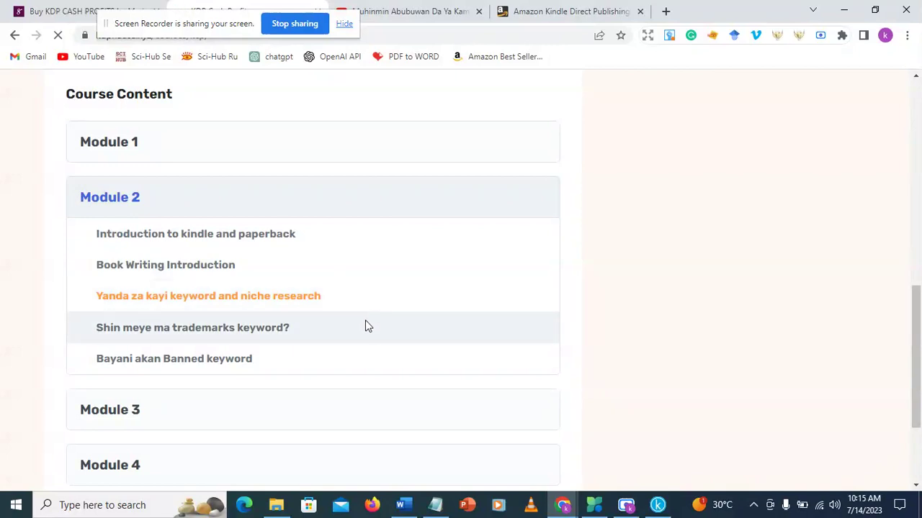
{"action": "scroll", "coordinate": [364, 331], "scroll_direction": "down", "scroll_amount": 2}
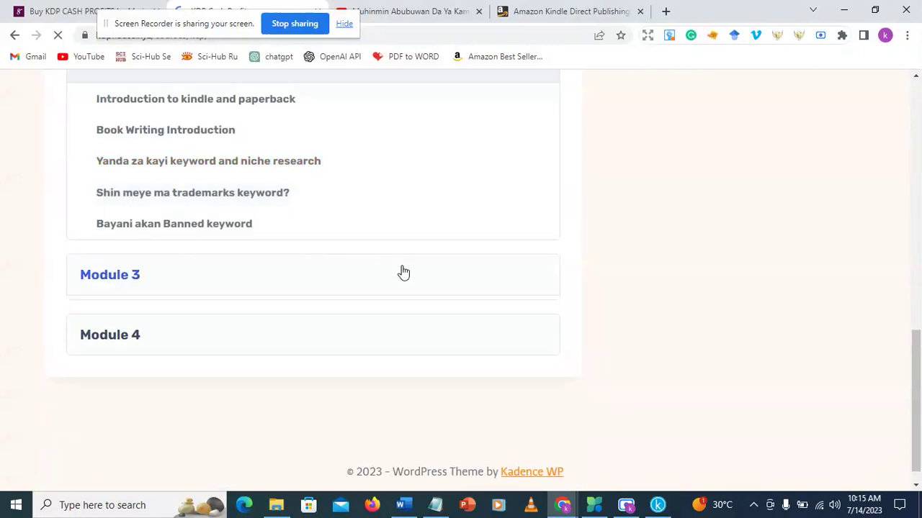
{"action": "left_click", "coordinate": [402, 272]}
{"action": "scroll", "coordinate": [391, 329], "scroll_direction": "down", "scroll_amount": 3}
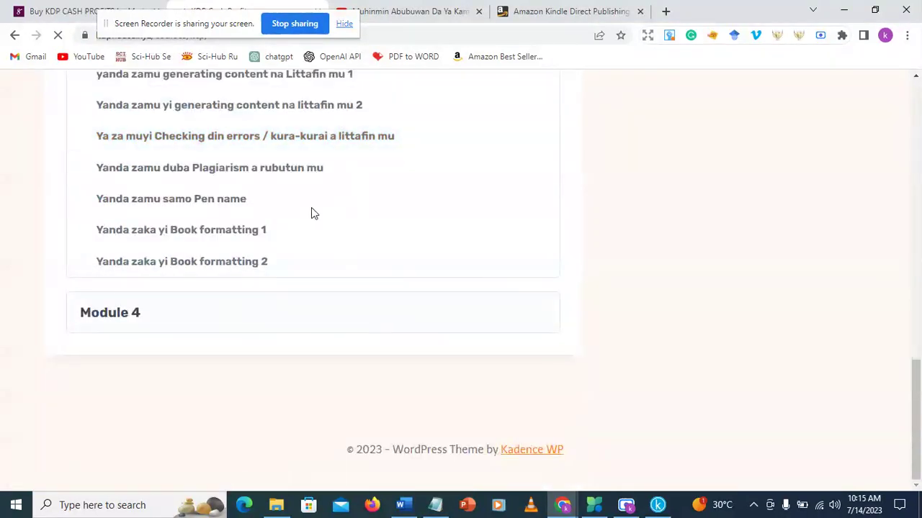
{"action": "left_click", "coordinate": [357, 319]}
{"action": "scroll", "coordinate": [262, 387], "scroll_direction": "down", "scroll_amount": 3}
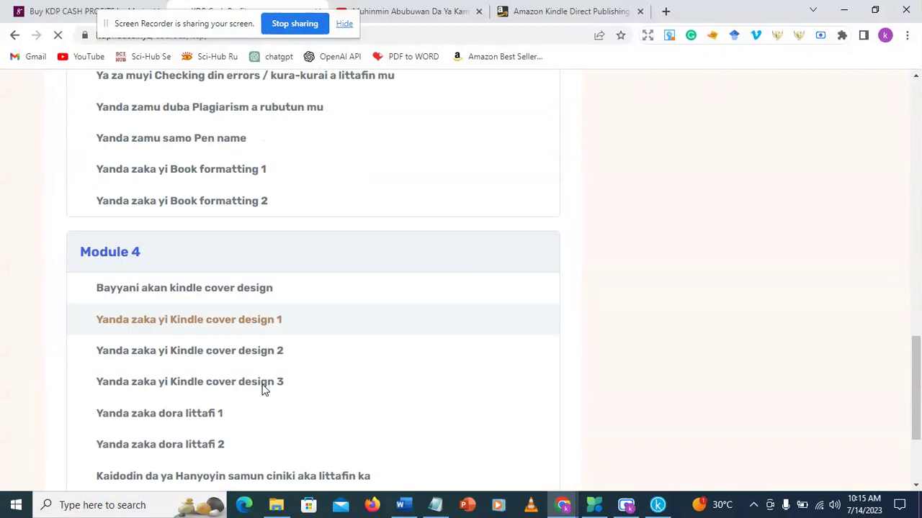
Collapse Module 4, Module 3 and Module 2 in the Course Content list
{"action": "scroll", "coordinate": [280, 350], "scroll_direction": "up", "scroll_amount": 4}
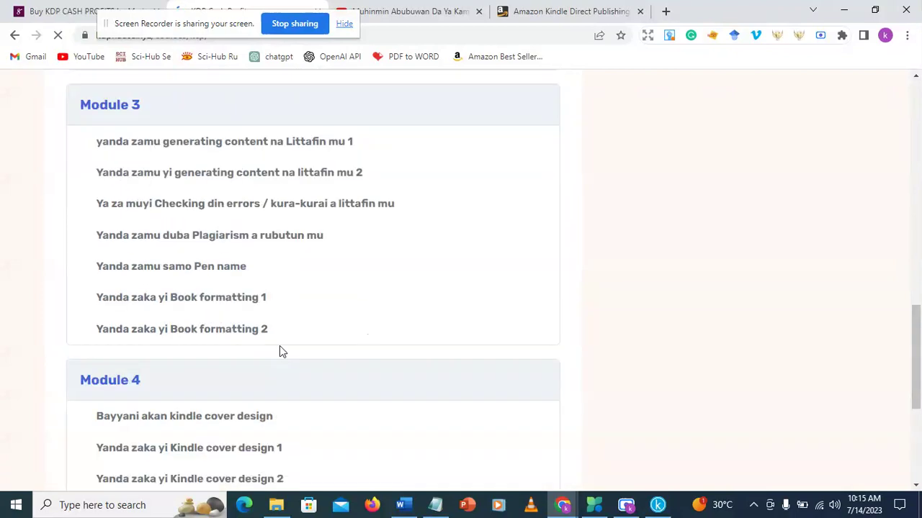
{"action": "left_click", "coordinate": [403, 384]}
{"action": "scroll", "coordinate": [402, 360], "scroll_direction": "up", "scroll_amount": 3}
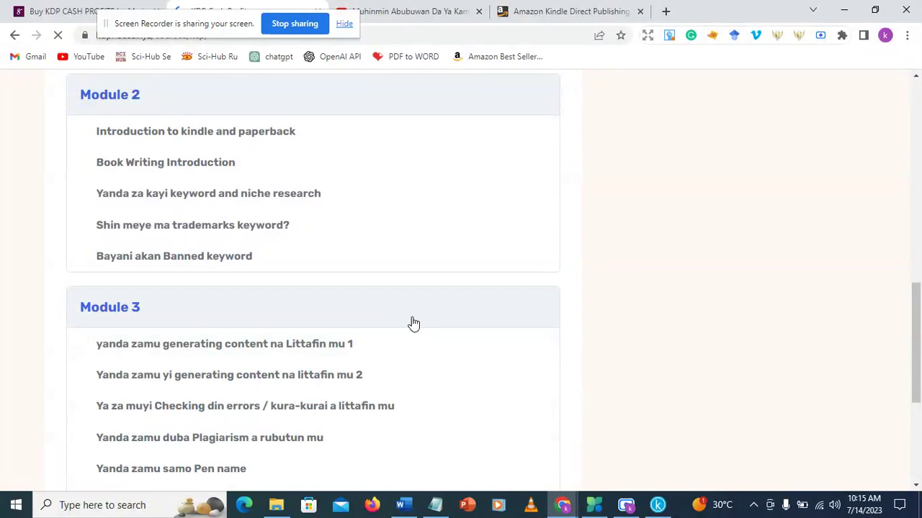
{"action": "left_click", "coordinate": [402, 325]}
{"action": "scroll", "coordinate": [387, 323], "scroll_direction": "up", "scroll_amount": 3}
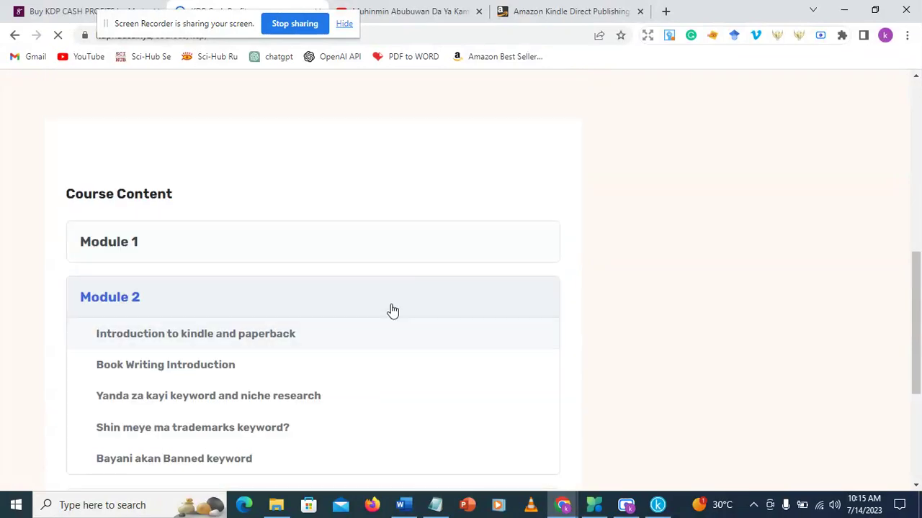
{"action": "left_click", "coordinate": [391, 311]}
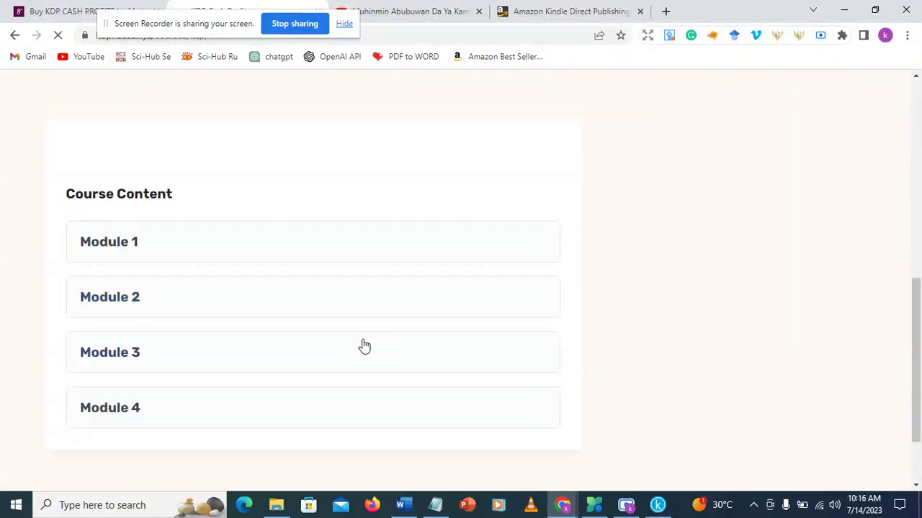
{"action": "scroll", "coordinate": [363, 346], "scroll_direction": "up", "scroll_amount": 1}
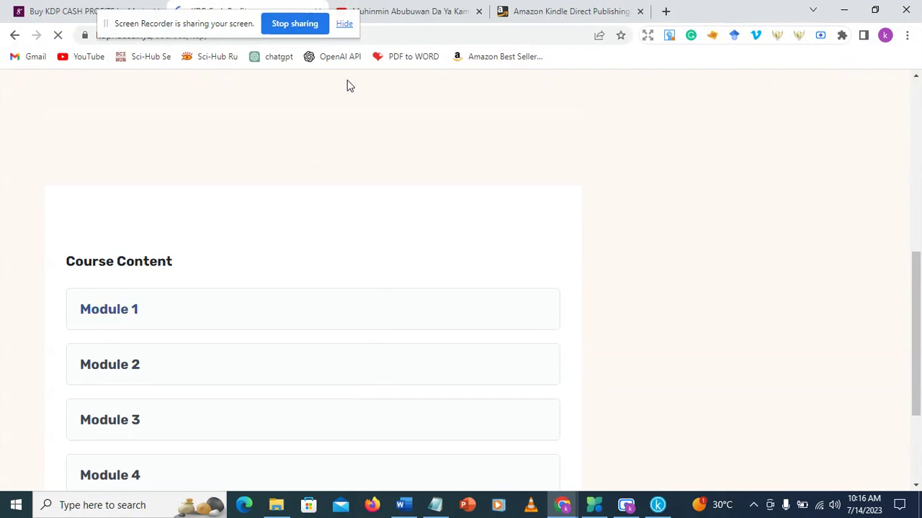
Switch to the Selar page of KDP CASH PROFITS and review its description, price and purchase option
{"action": "left_click", "coordinate": [70, 11]}
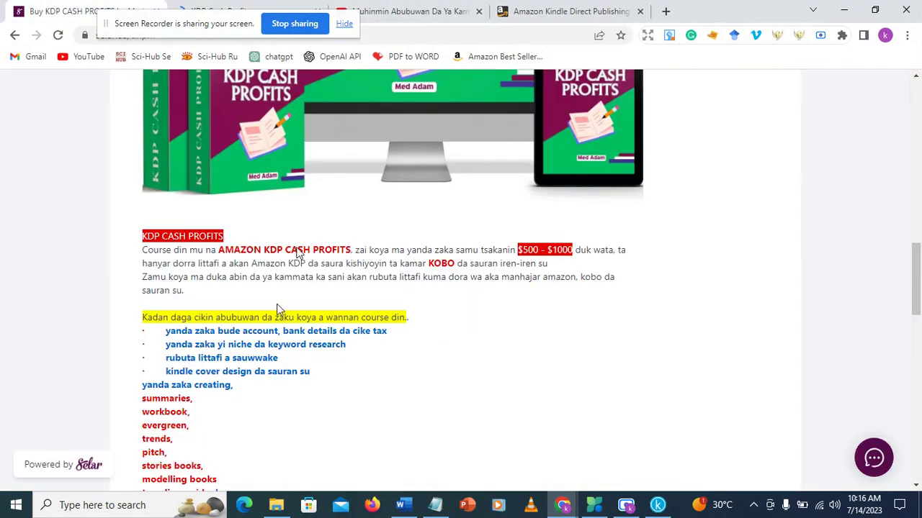
{"action": "scroll", "coordinate": [277, 309], "scroll_direction": "down", "scroll_amount": 15}
{"action": "scroll", "coordinate": [576, 411], "scroll_direction": "up", "scroll_amount": 15}
{"action": "scroll", "coordinate": [644, 350], "scroll_direction": "down", "scroll_amount": 2}
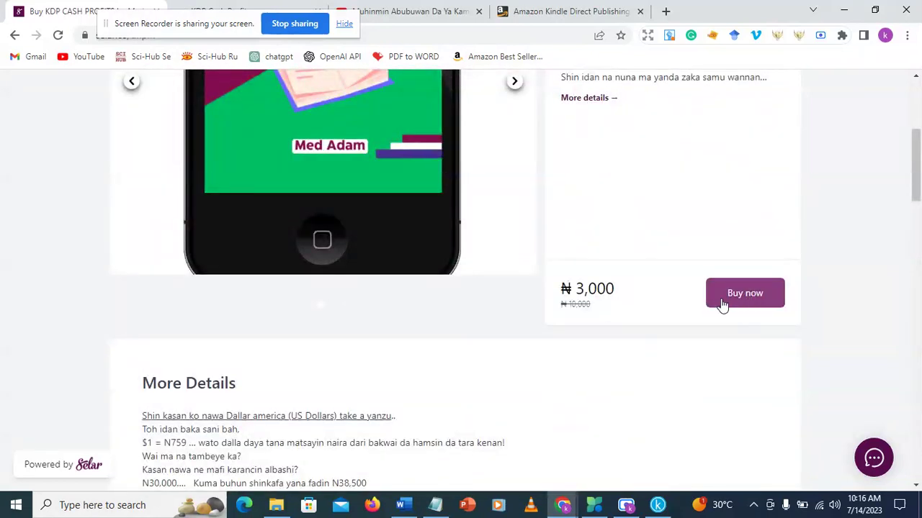
{"action": "scroll", "coordinate": [514, 324], "scroll_direction": "up", "scroll_amount": 3}
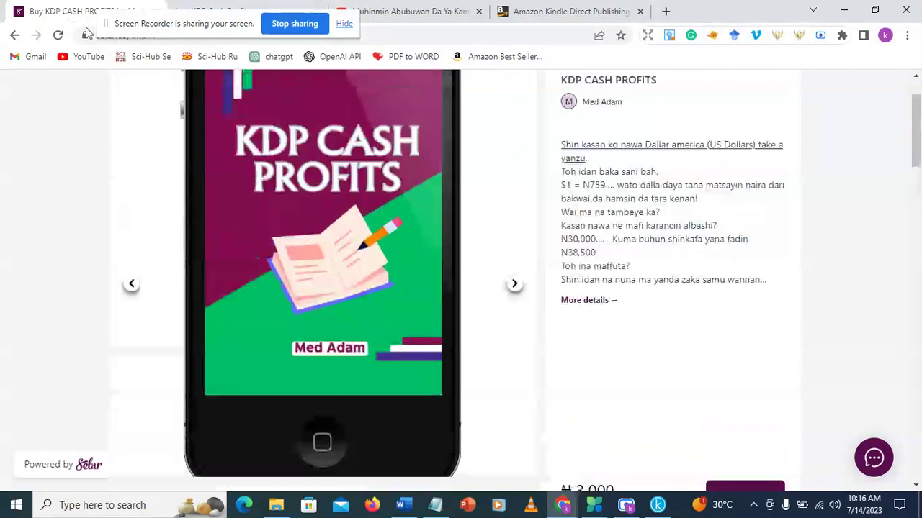
Uncover the course page's address and write selar.co/uhpm below the text of the "copd infooooo" note in Notepad
{"action": "left_click_drag", "start_coordinate": [148, 32], "coordinate": [204, 26]}
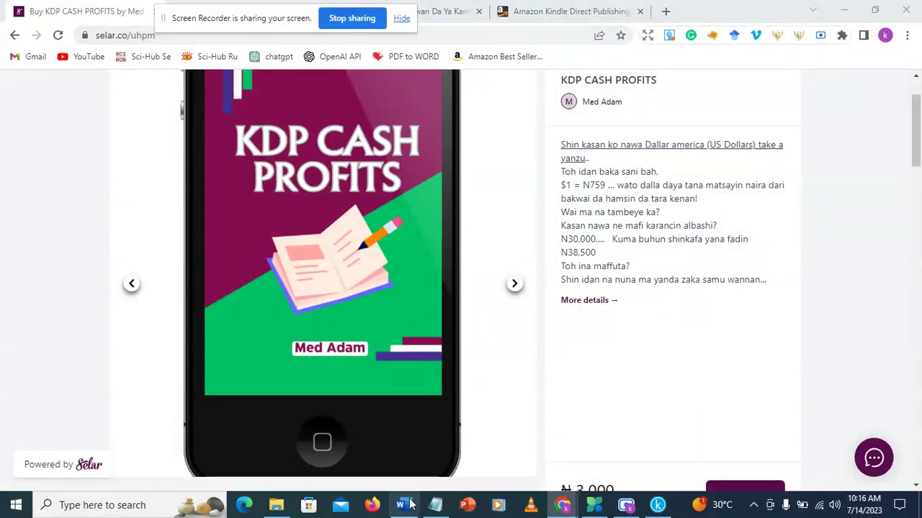
{"action": "left_click", "coordinate": [435, 507]}
{"action": "left_click", "coordinate": [362, 372]}
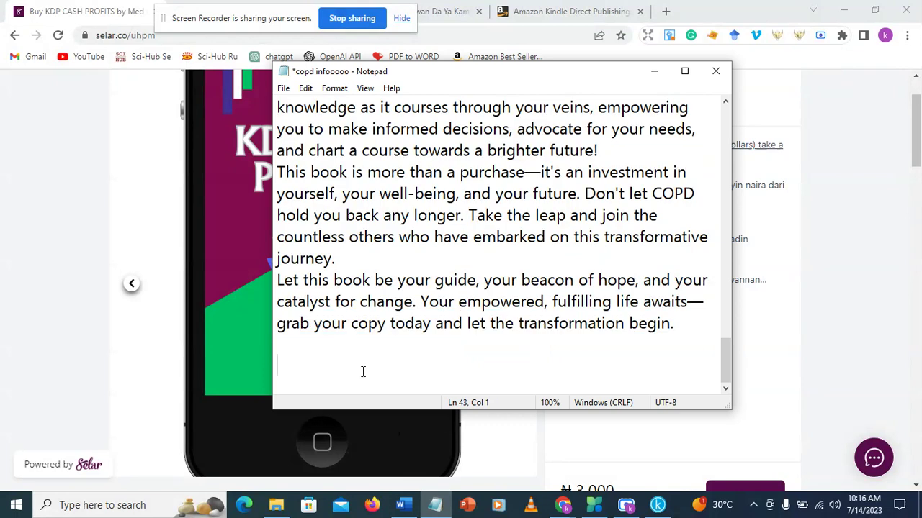
{"action": "type", "text": "selar.co/u"}
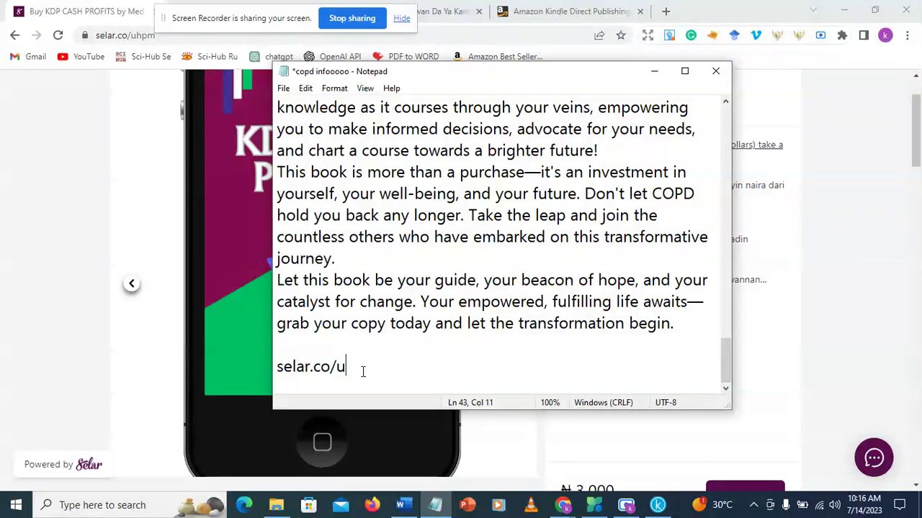
{"action": "type", "text": "hpm"}
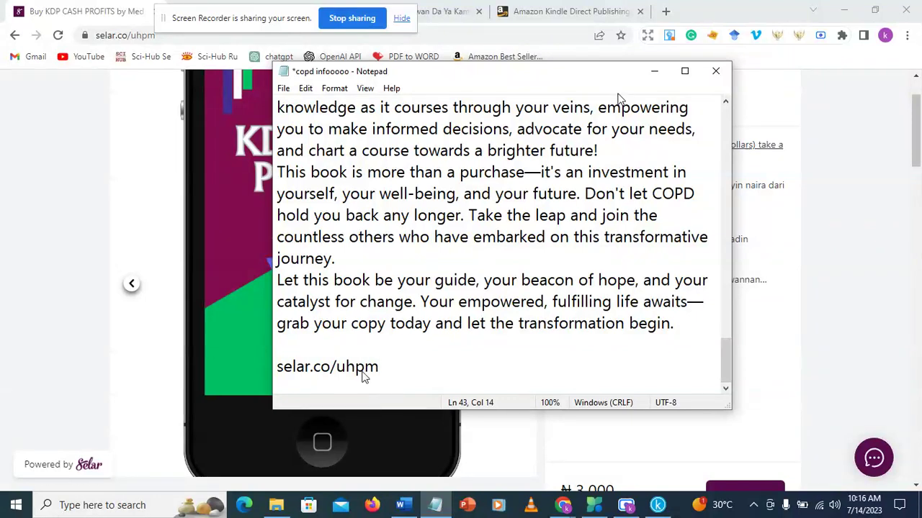
{"action": "left_click", "coordinate": [654, 71]}
Copy the WhatsApp contact number at the end of the course's More Details section
{"action": "scroll", "coordinate": [380, 288], "scroll_direction": "up", "scroll_amount": 1}
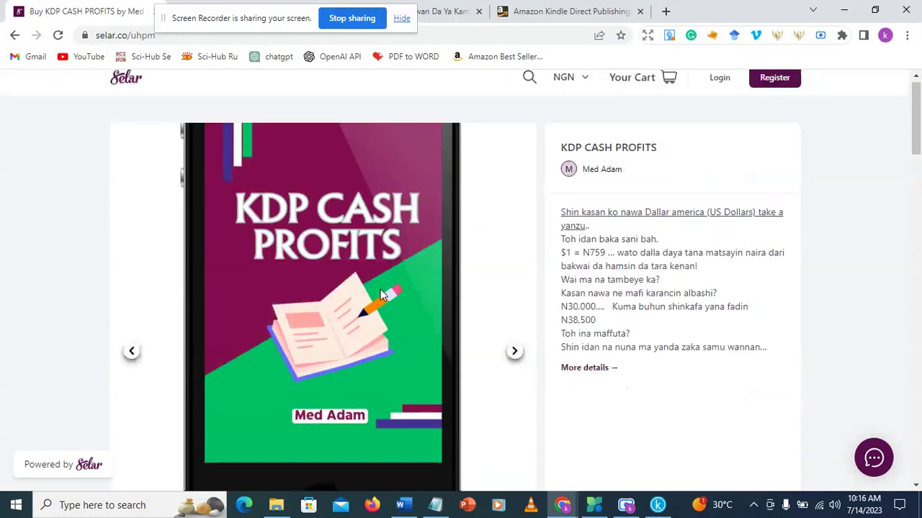
{"action": "scroll", "coordinate": [383, 291], "scroll_direction": "down", "scroll_amount": 2}
{"action": "scroll", "coordinate": [372, 426], "scroll_direction": "down", "scroll_amount": 3}
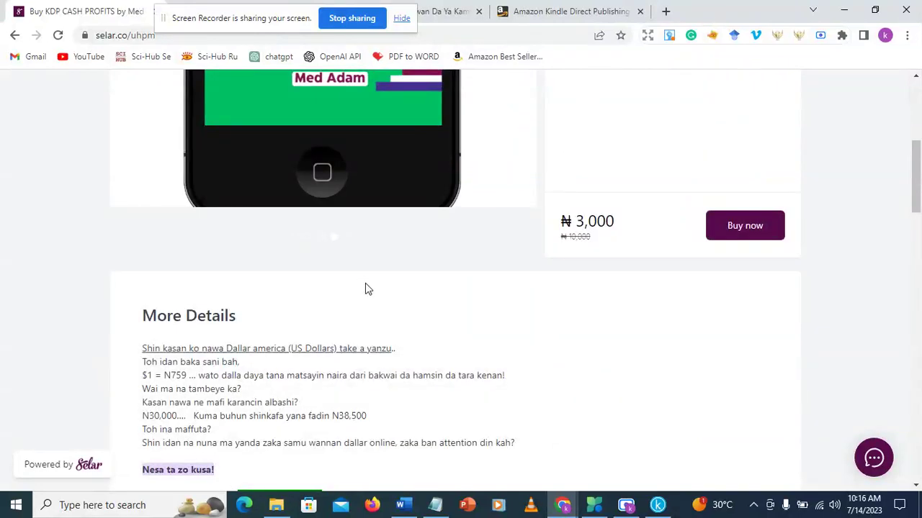
{"action": "scroll", "coordinate": [389, 299], "scroll_direction": "down", "scroll_amount": 7}
{"action": "scroll", "coordinate": [404, 333], "scroll_direction": "down", "scroll_amount": 13}
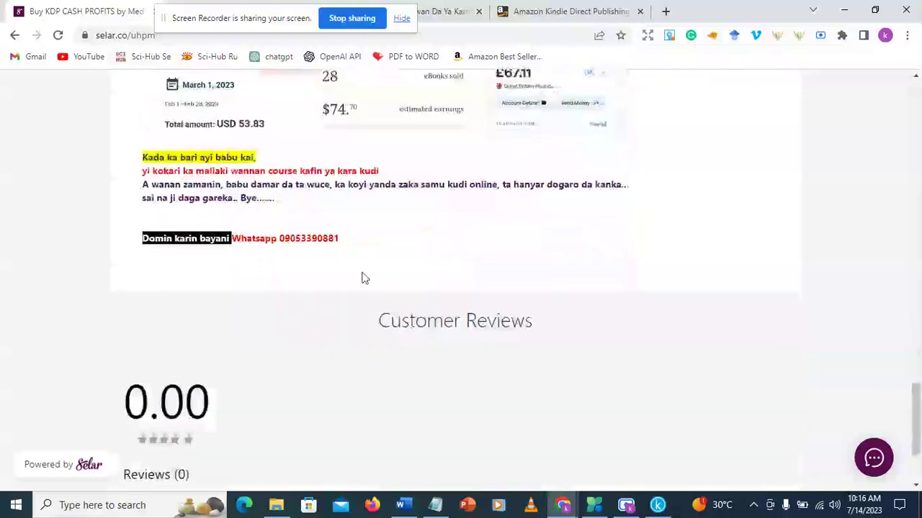
{"action": "left_click_drag", "start_coordinate": [339, 239], "coordinate": [280, 237]}
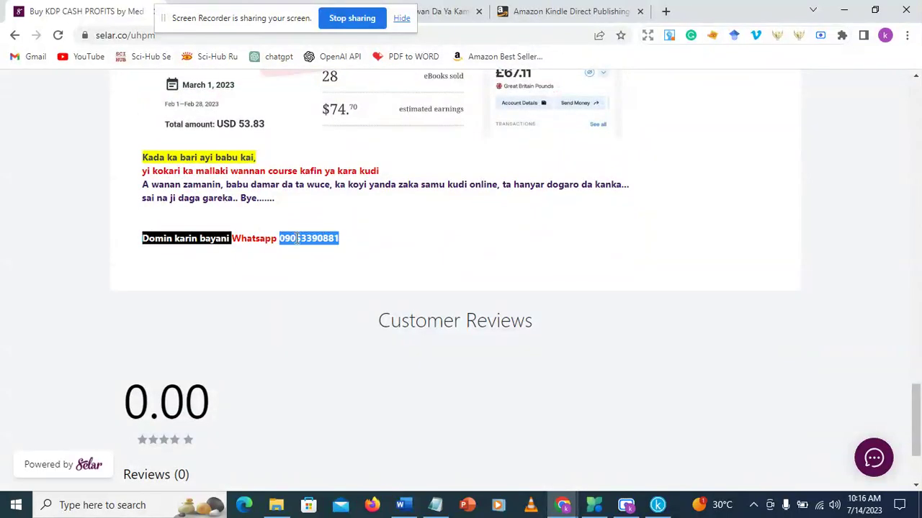
{"action": "right_click", "coordinate": [317, 251]}
{"action": "left_click", "coordinate": [339, 259]}
Paste the WhatsApp number on a new line under the Selar link in the Notepad note, highlight it briefly and minimise the note
{"action": "left_click", "coordinate": [434, 504]}
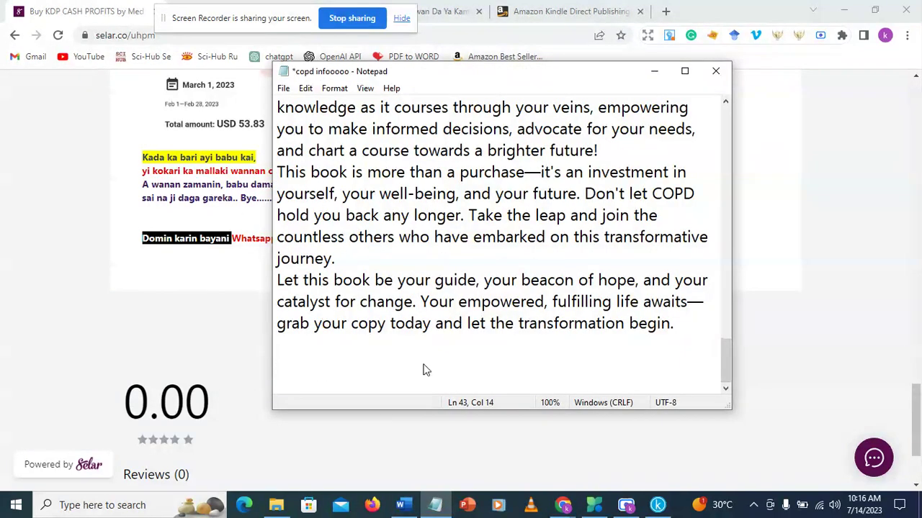
{"action": "key", "text": "Return"}
{"action": "key", "text": "ctrl+v"}
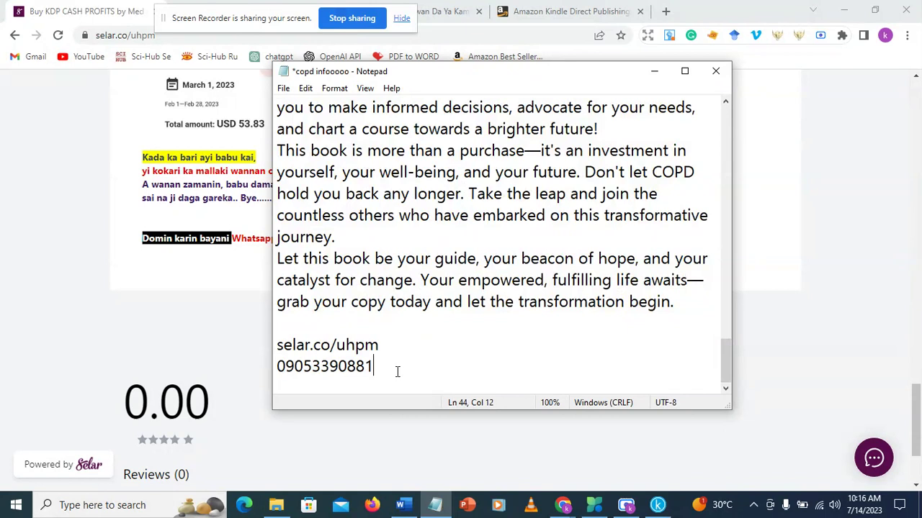
{"action": "left_click_drag", "start_coordinate": [385, 371], "coordinate": [278, 368]}
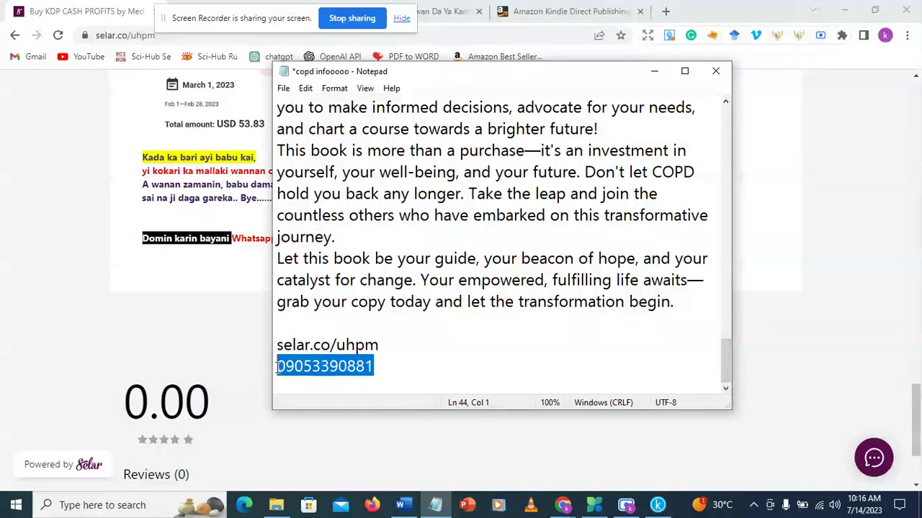
{"action": "left_click", "coordinate": [407, 375]}
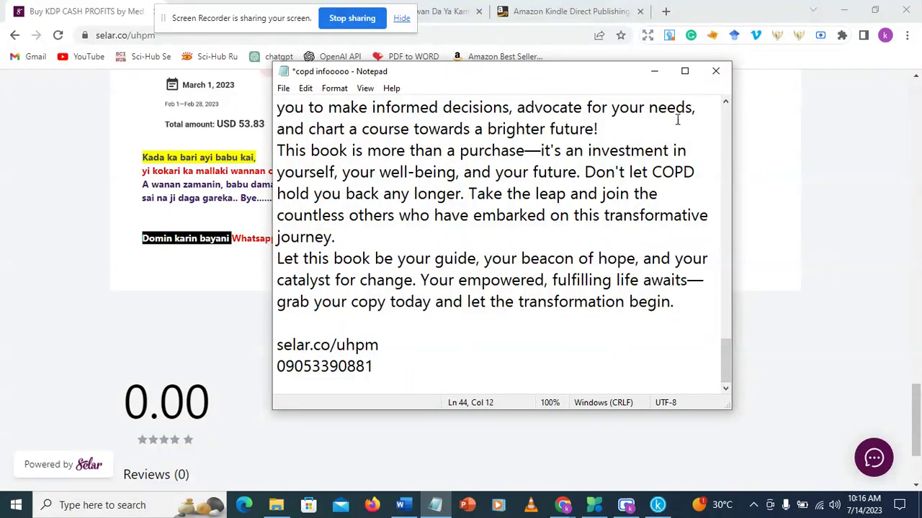
{"action": "left_click", "coordinate": [653, 71]}
Review the course description from the earnings screenshots back up through the bonuses and topics to the product image
{"action": "scroll", "coordinate": [666, 257], "scroll_direction": "up", "scroll_amount": 3}
{"action": "scroll", "coordinate": [387, 244], "scroll_direction": "up", "scroll_amount": 2}
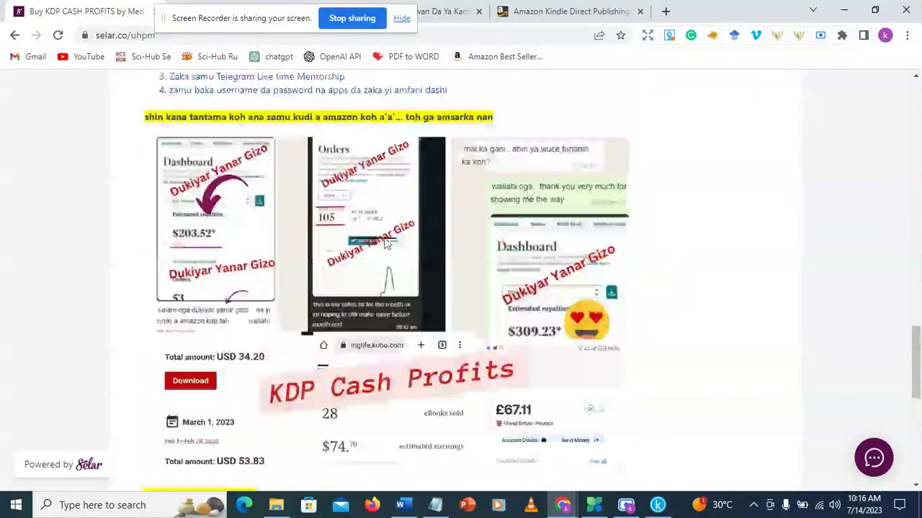
{"action": "scroll", "coordinate": [387, 245], "scroll_direction": "up", "scroll_amount": 3}
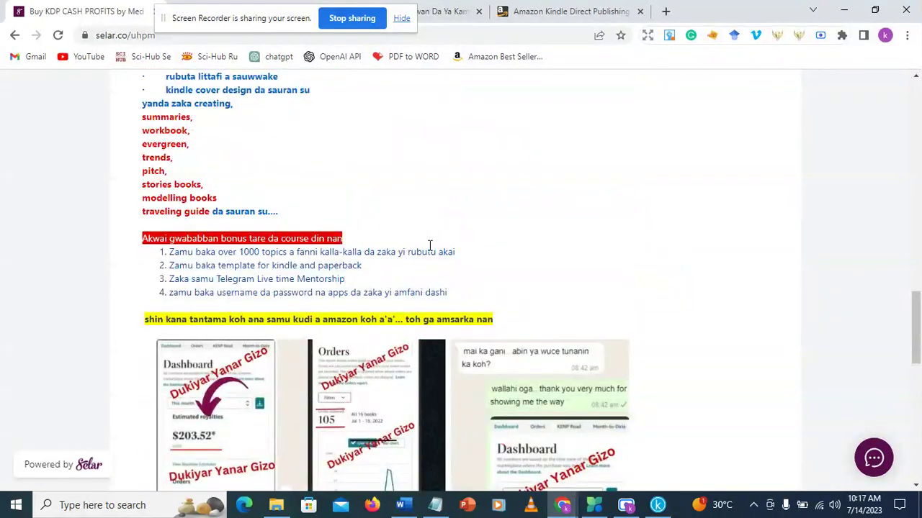
{"action": "scroll", "coordinate": [447, 251], "scroll_direction": "up", "scroll_amount": 3}
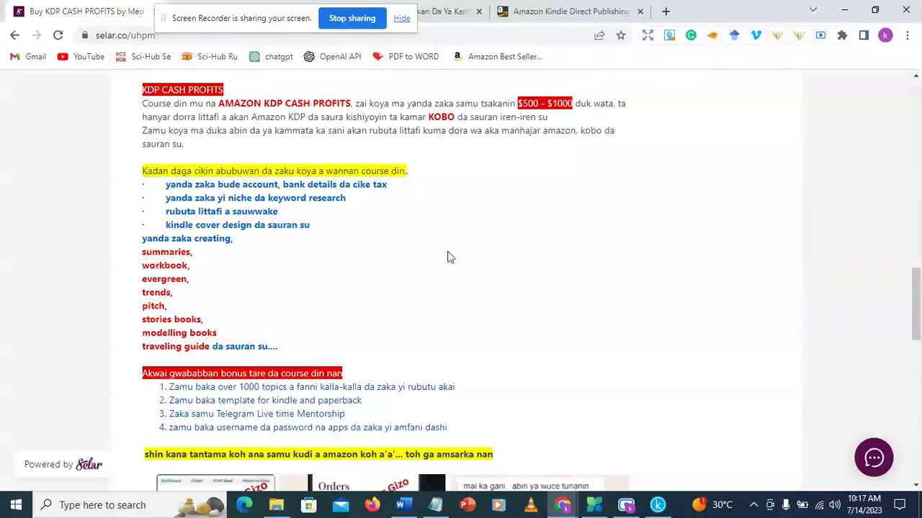
{"action": "scroll", "coordinate": [447, 257], "scroll_direction": "up", "scroll_amount": 3}
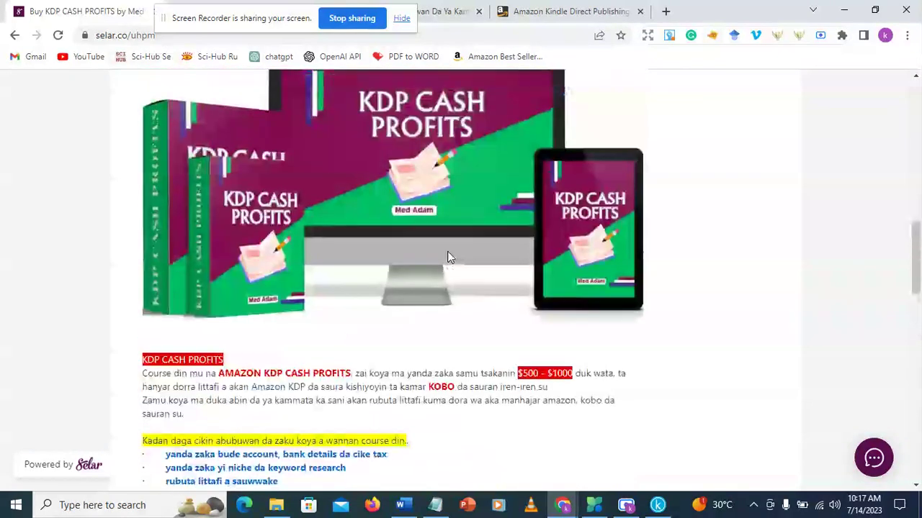
{"action": "scroll", "coordinate": [447, 257], "scroll_direction": "up", "scroll_amount": 2}
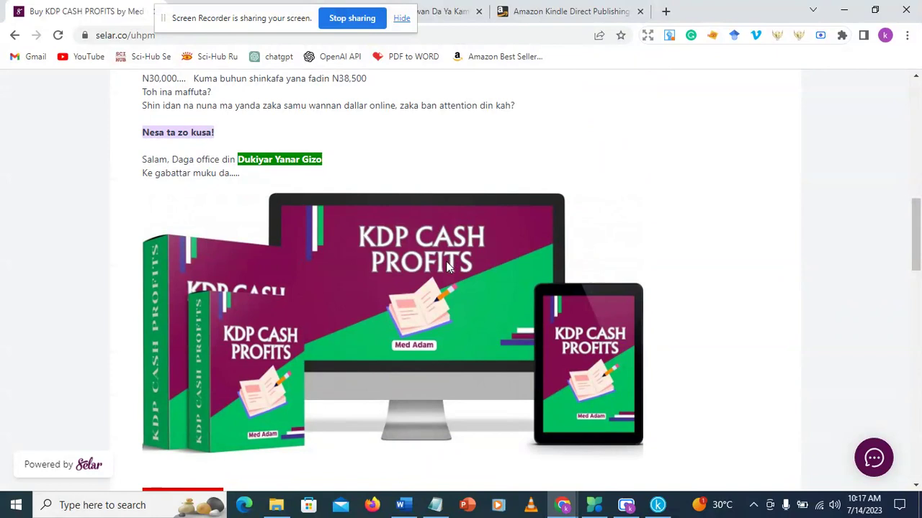
{"action": "scroll", "coordinate": [447, 266], "scroll_direction": "down", "scroll_amount": 1}
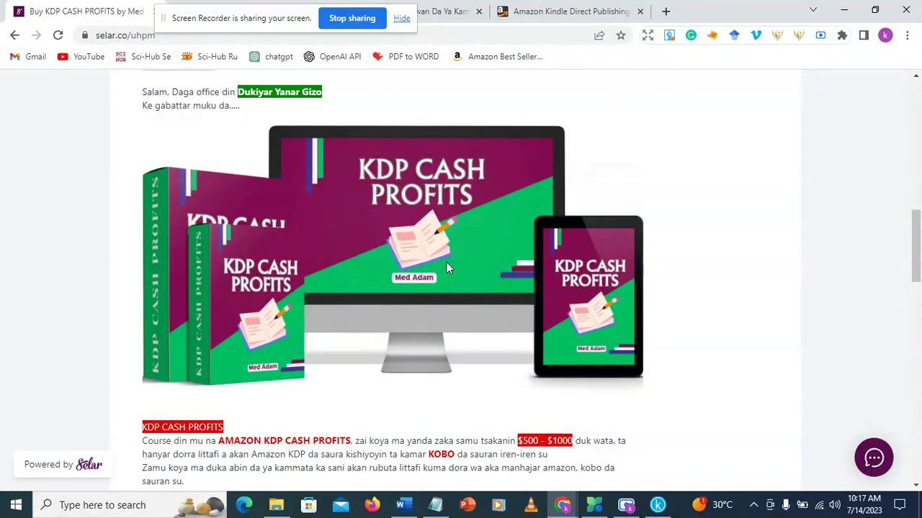